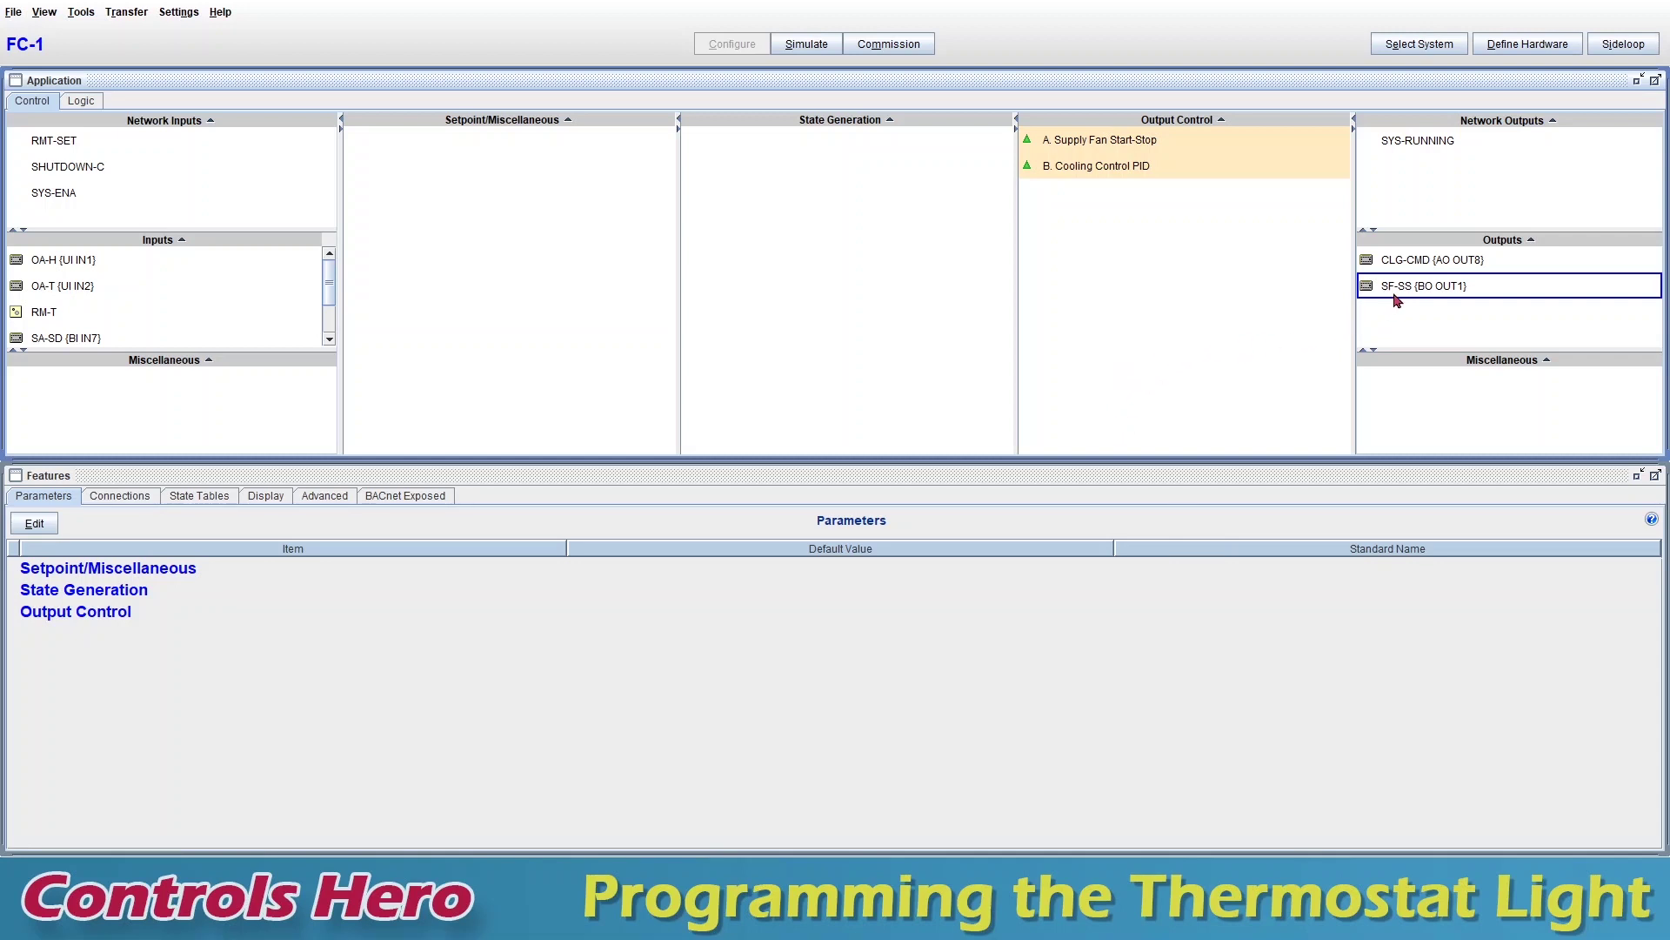
- Select the RM-T room temperature input in FC-1's inputs list
mouse_move(1402, 296)
mouse_move(78, 318)
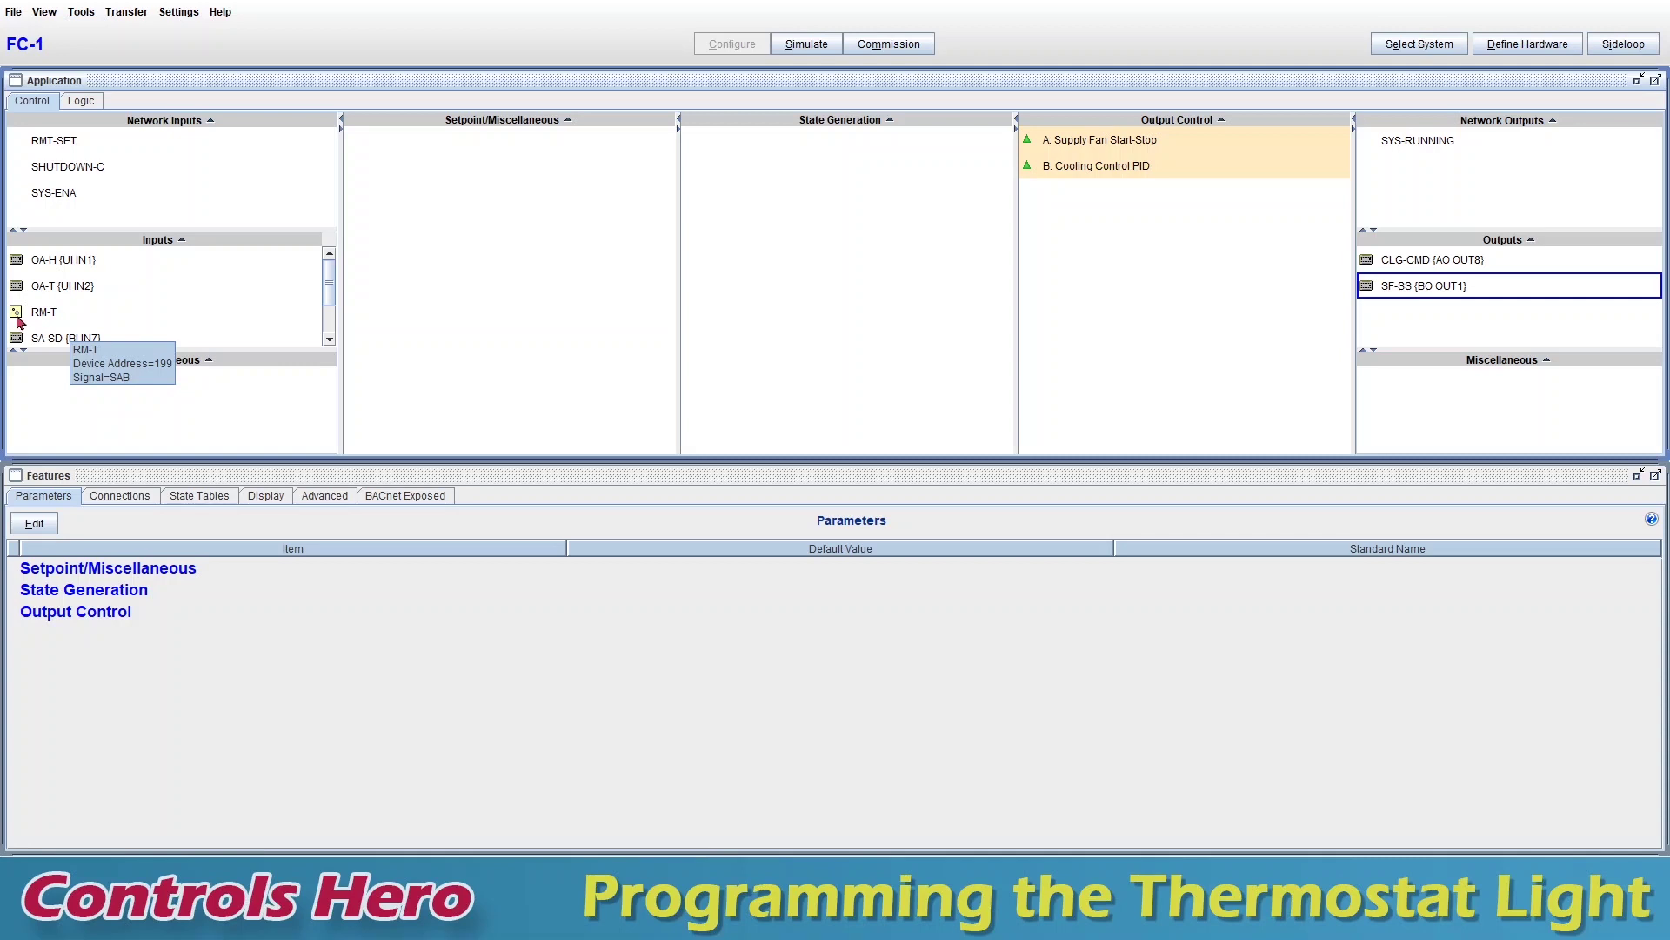
click(70, 318)
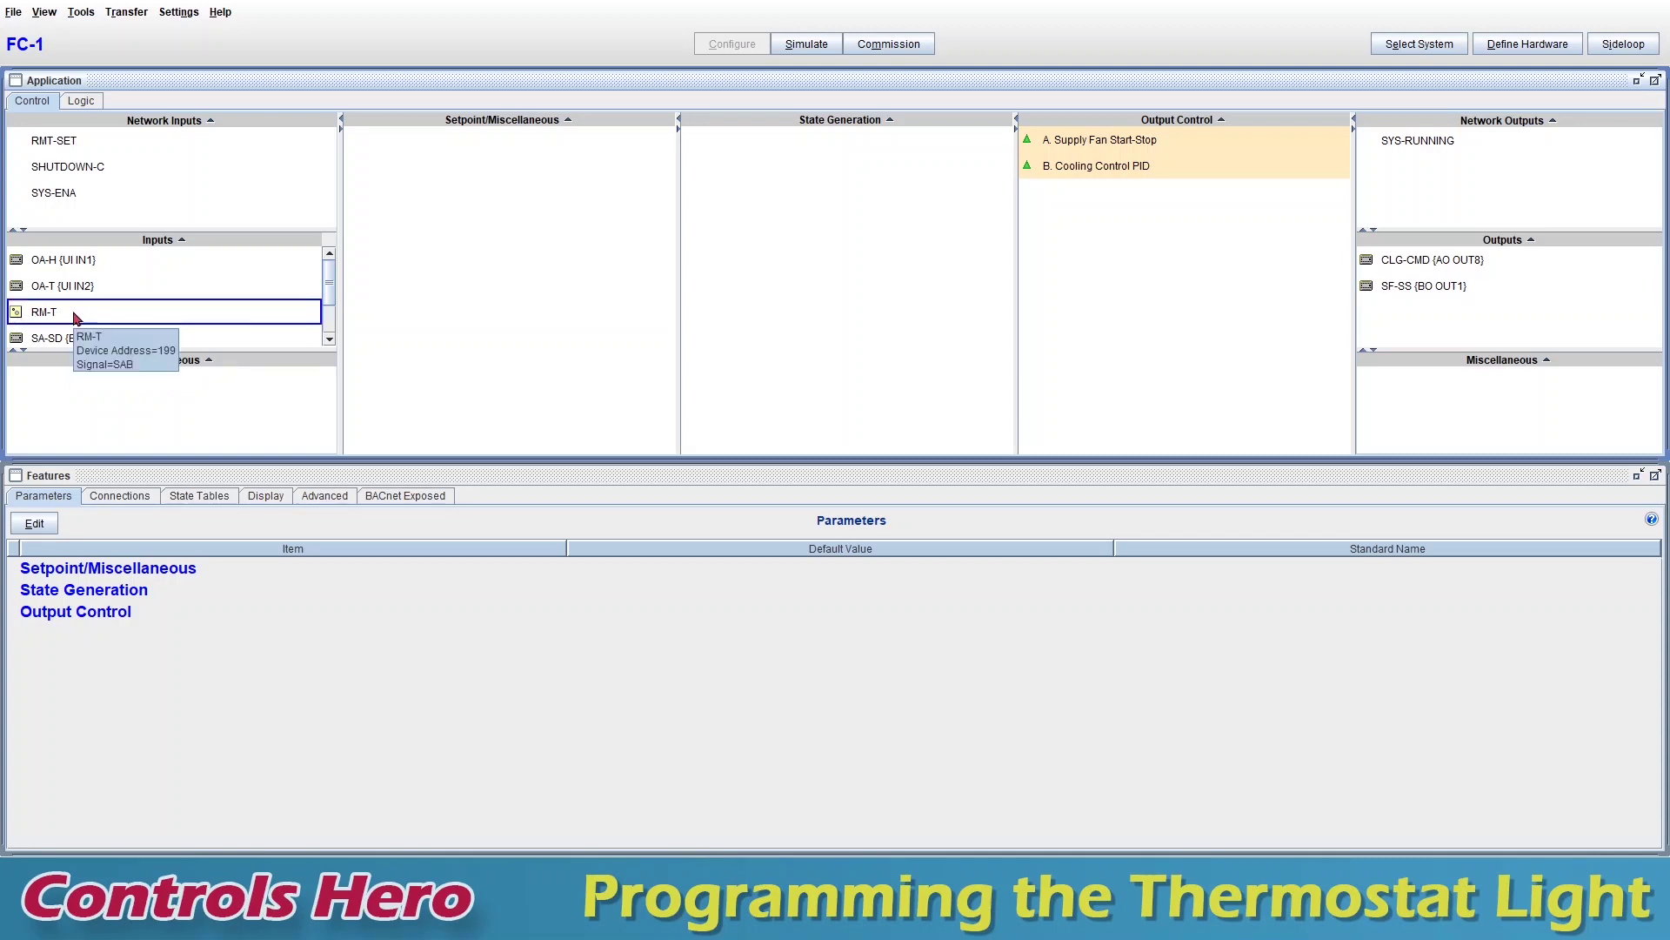
mouse_move(329, 276)
mouse_down()
mouse_move(333, 314)
mouse_move(329, 262)
mouse_up()
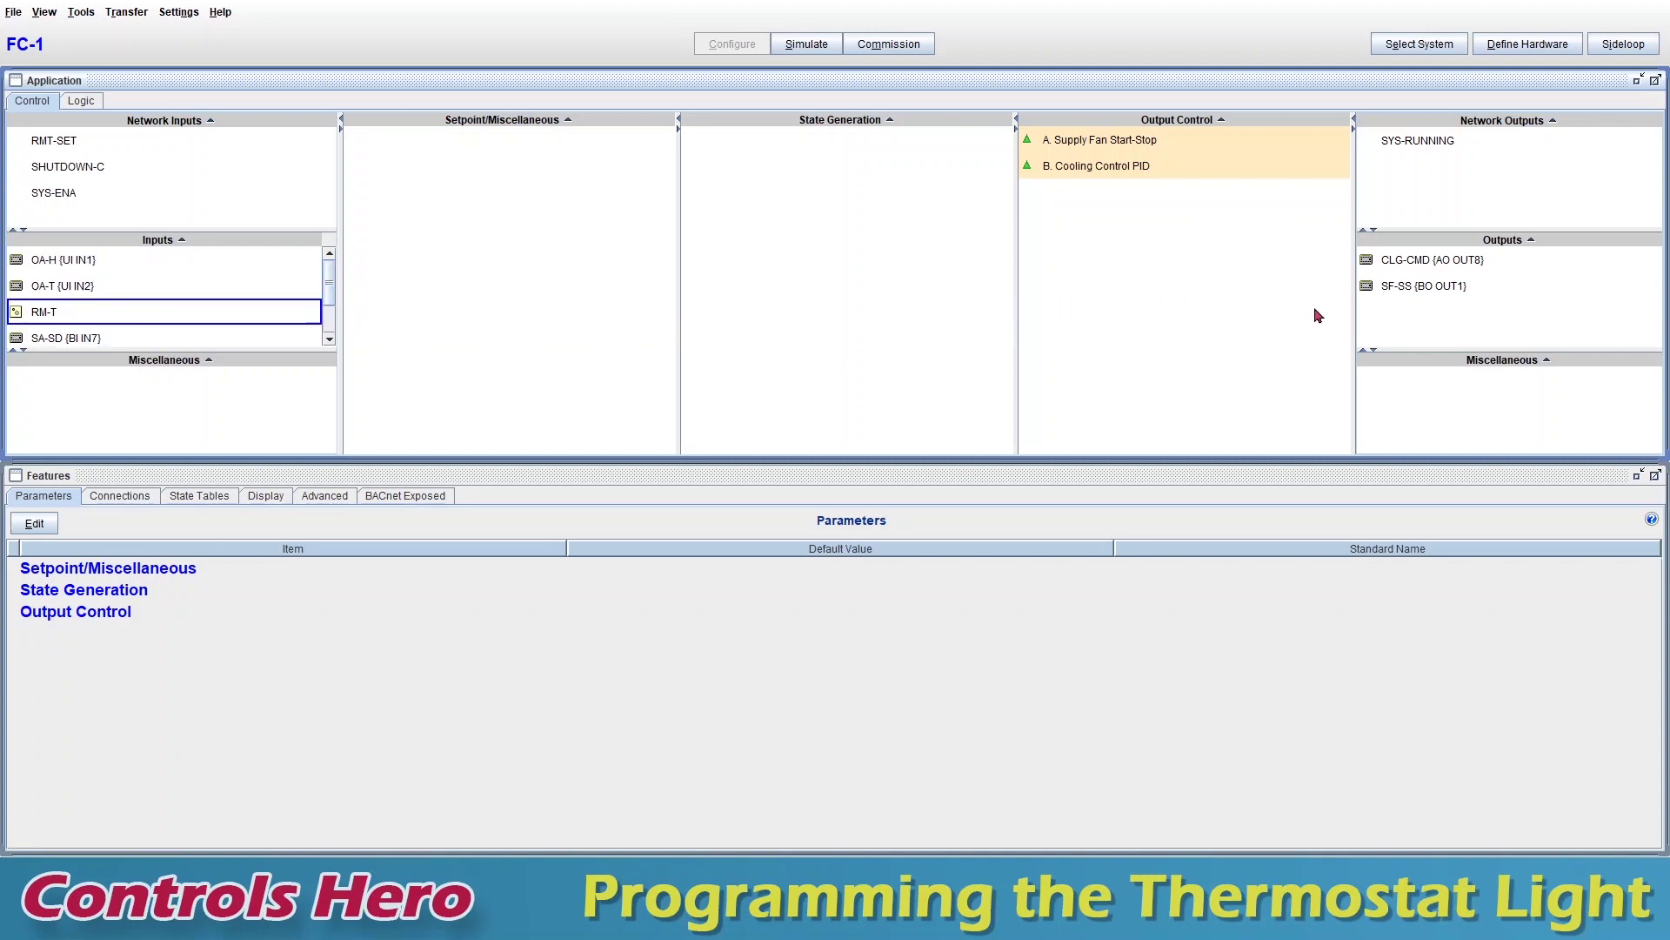
- Delete the Zone NetSensor and its points from the SA bus devices, then expand the inputs list
click(1524, 45)
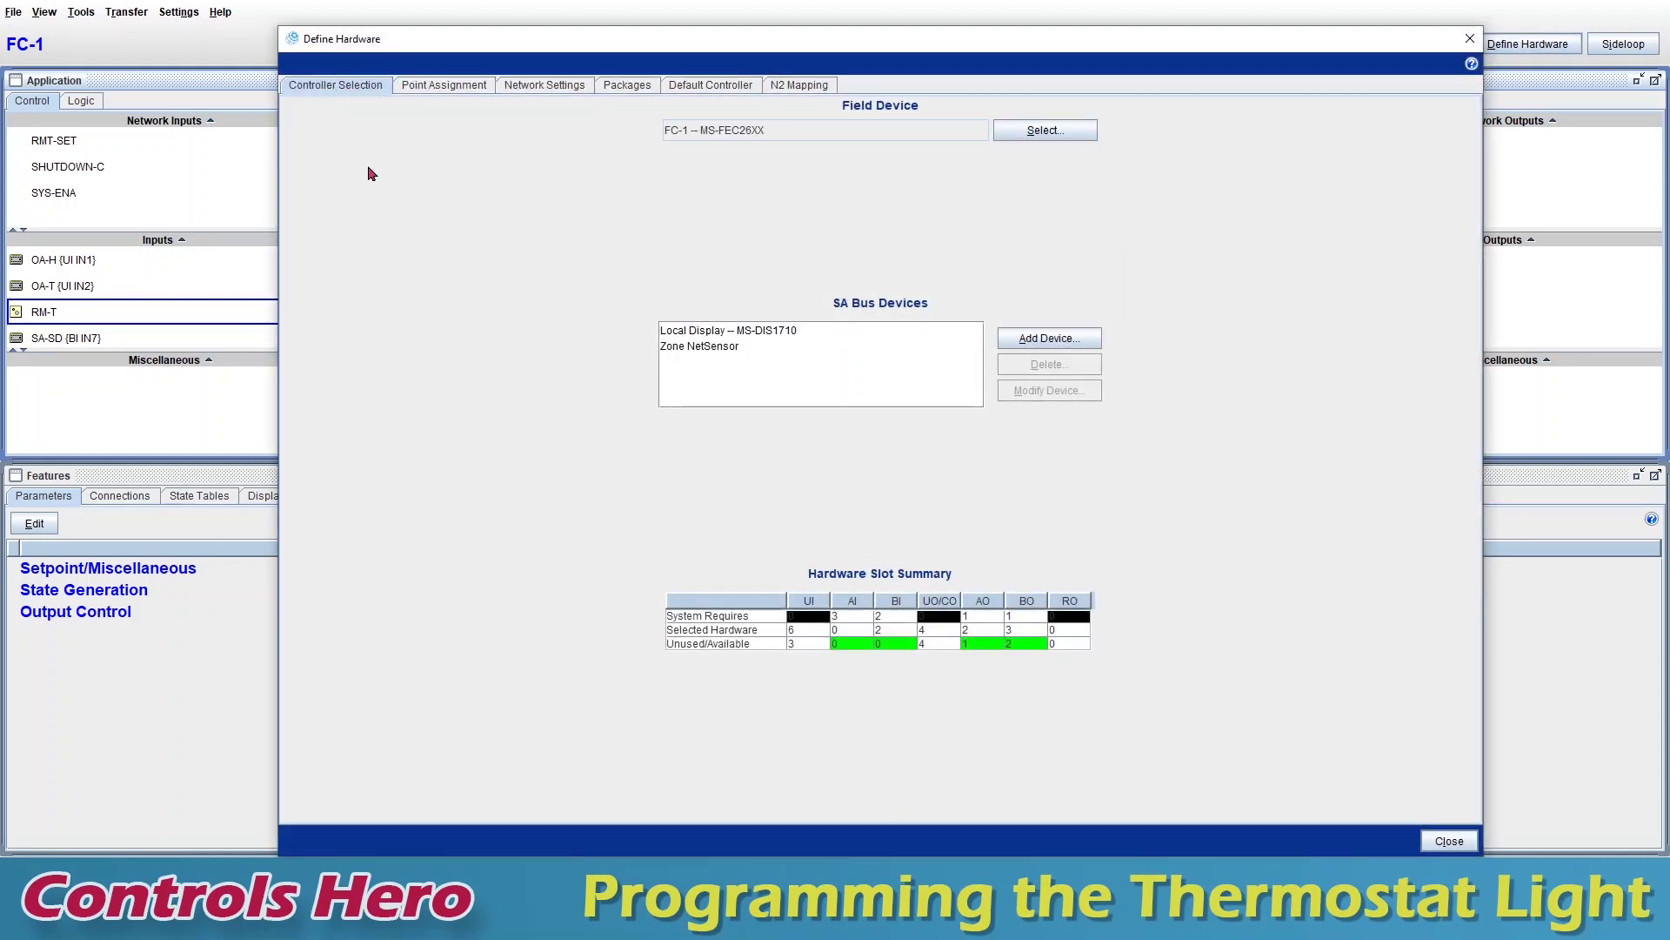
click(710, 350)
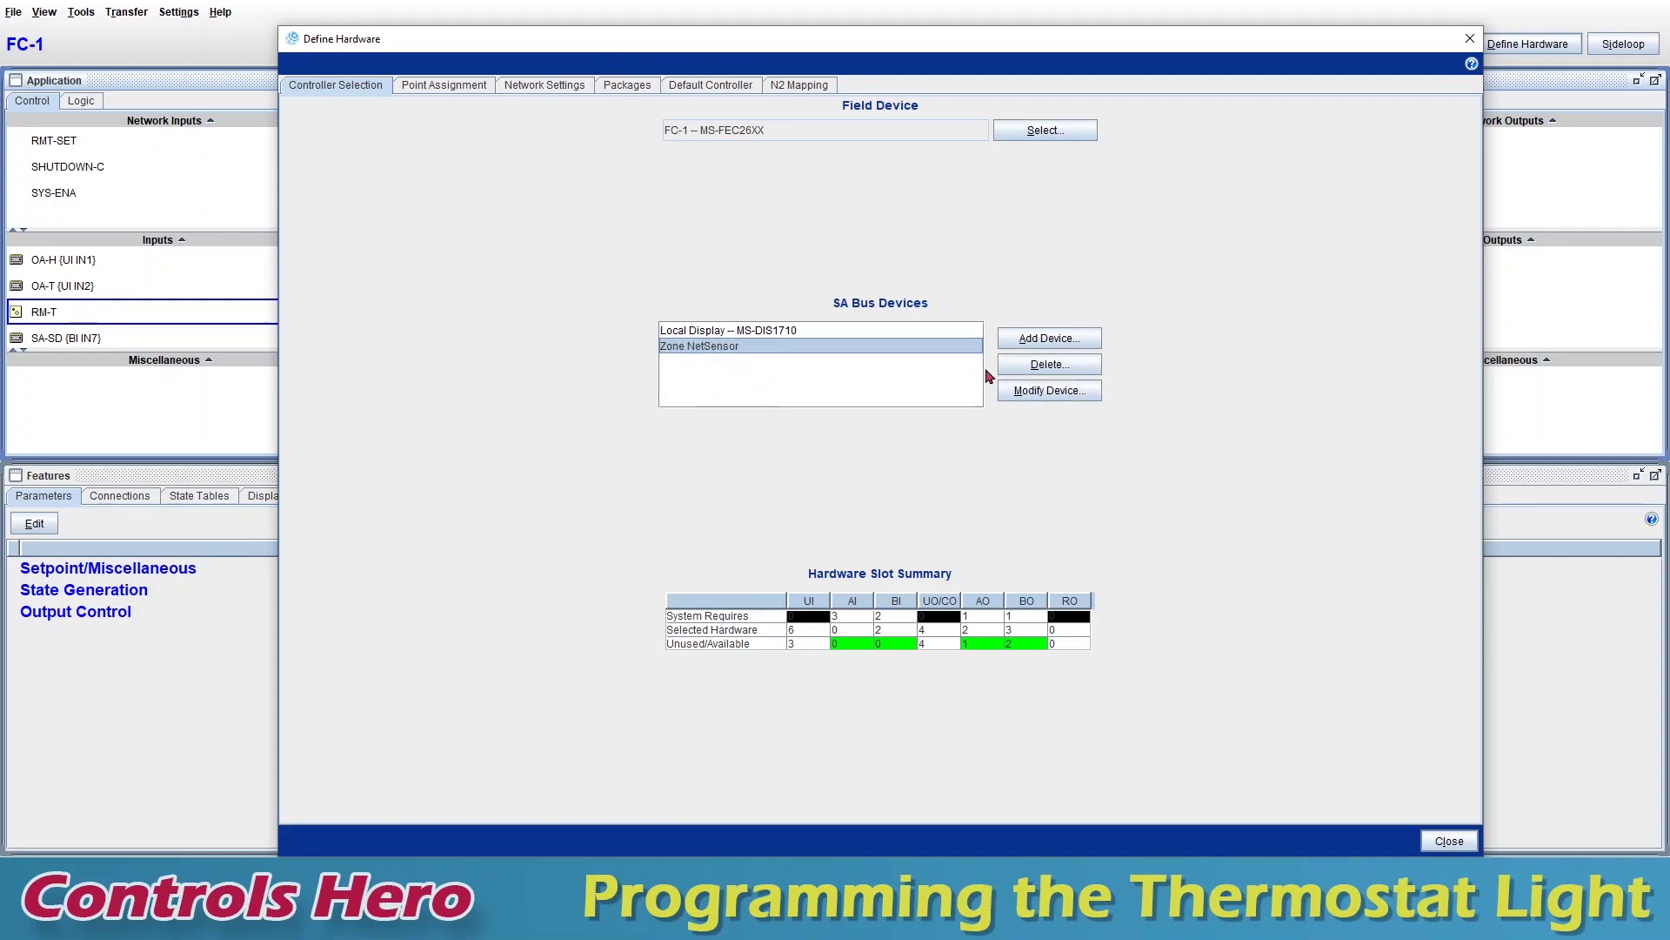
click(1039, 370)
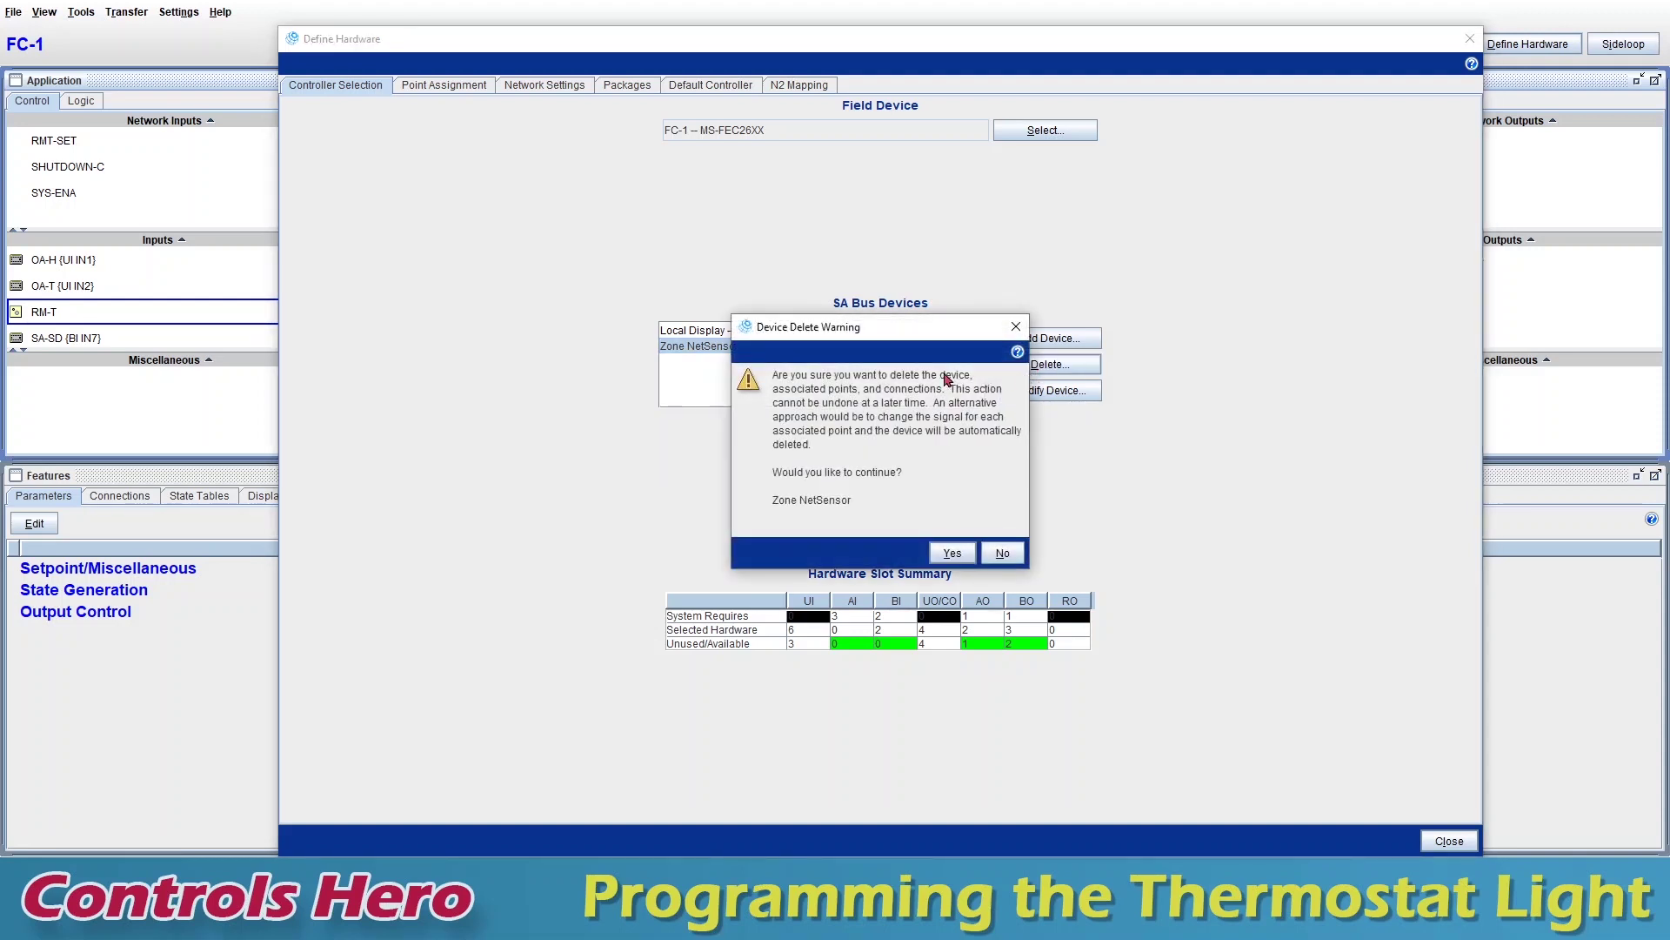
click(961, 553)
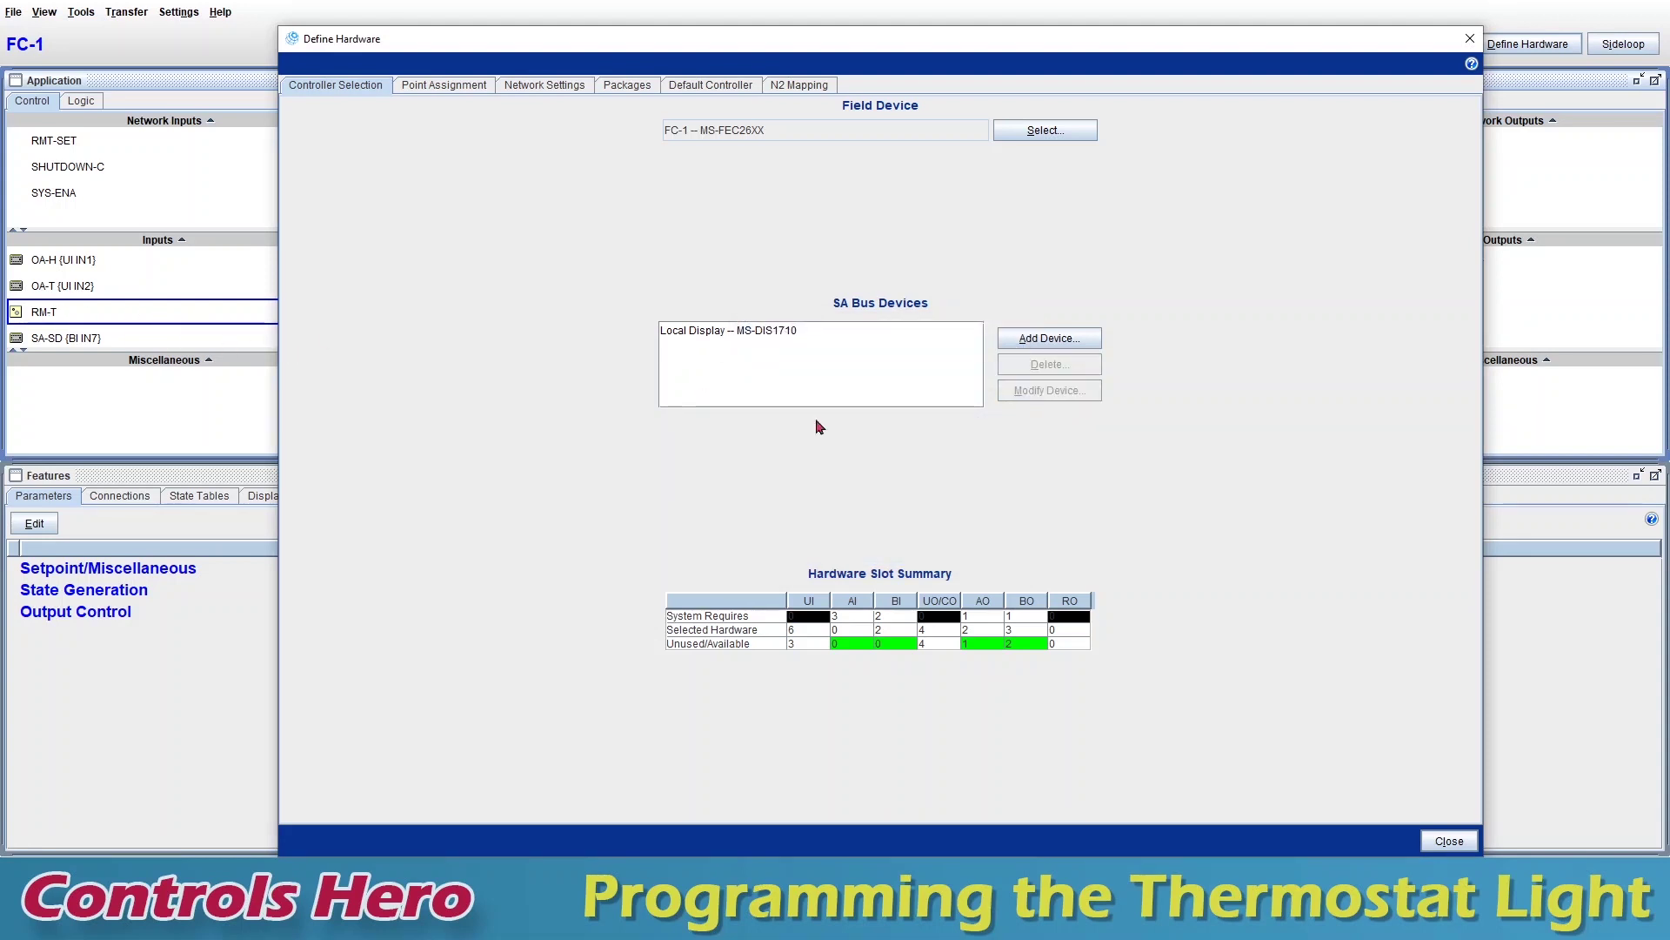
click(1450, 842)
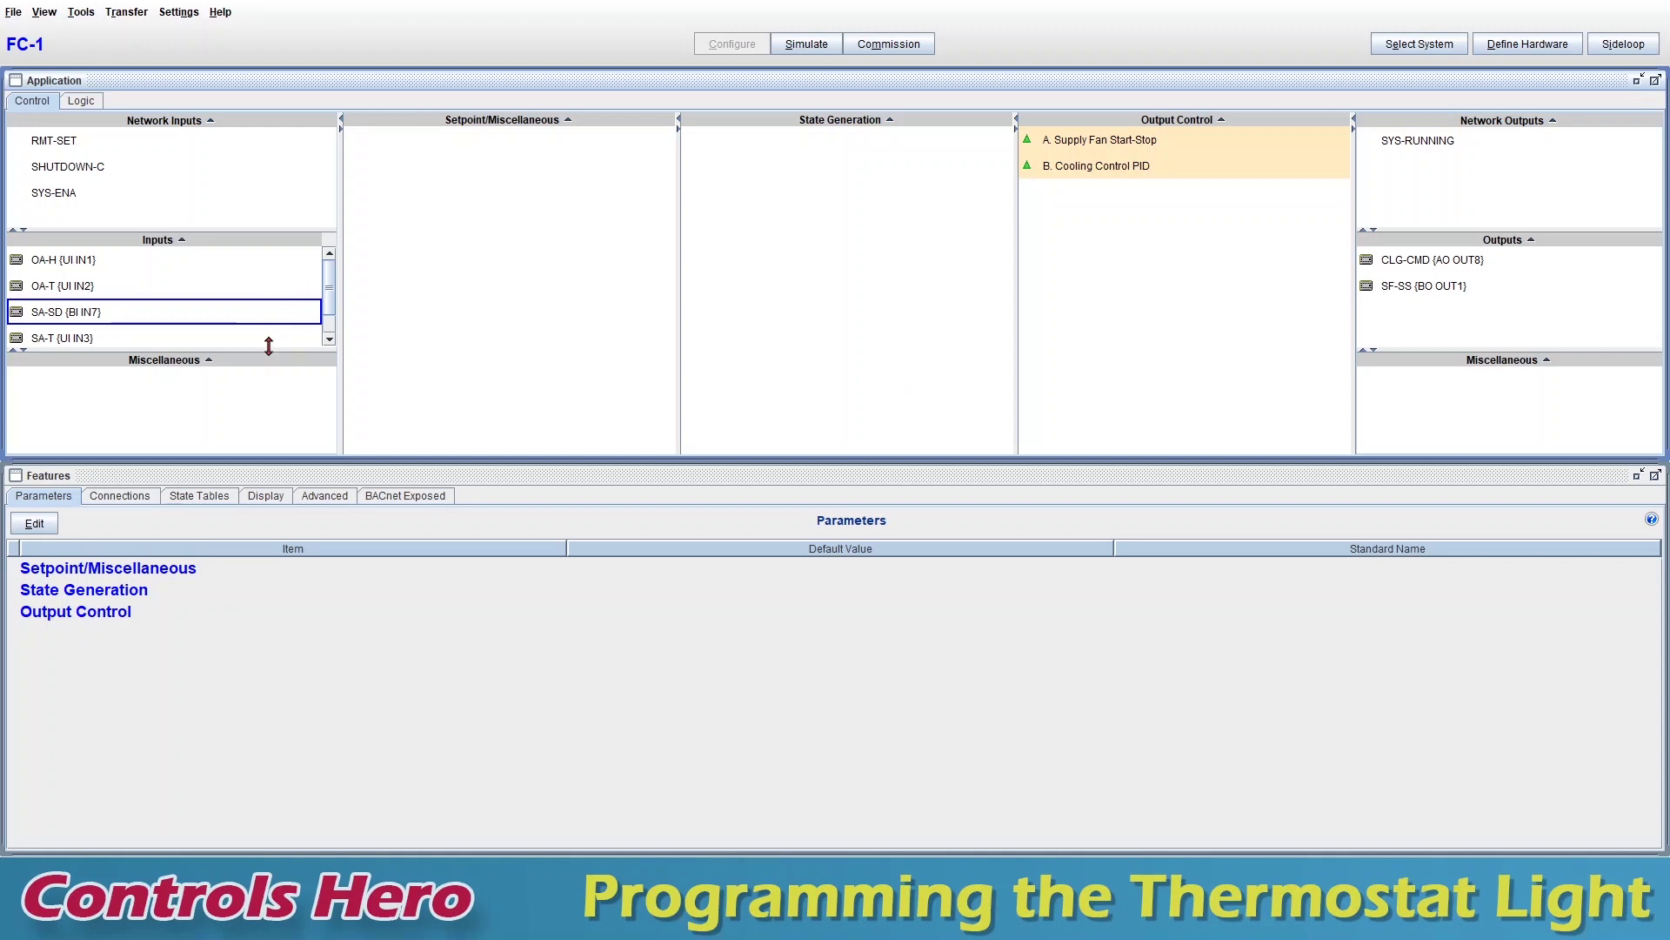
click(24, 351)
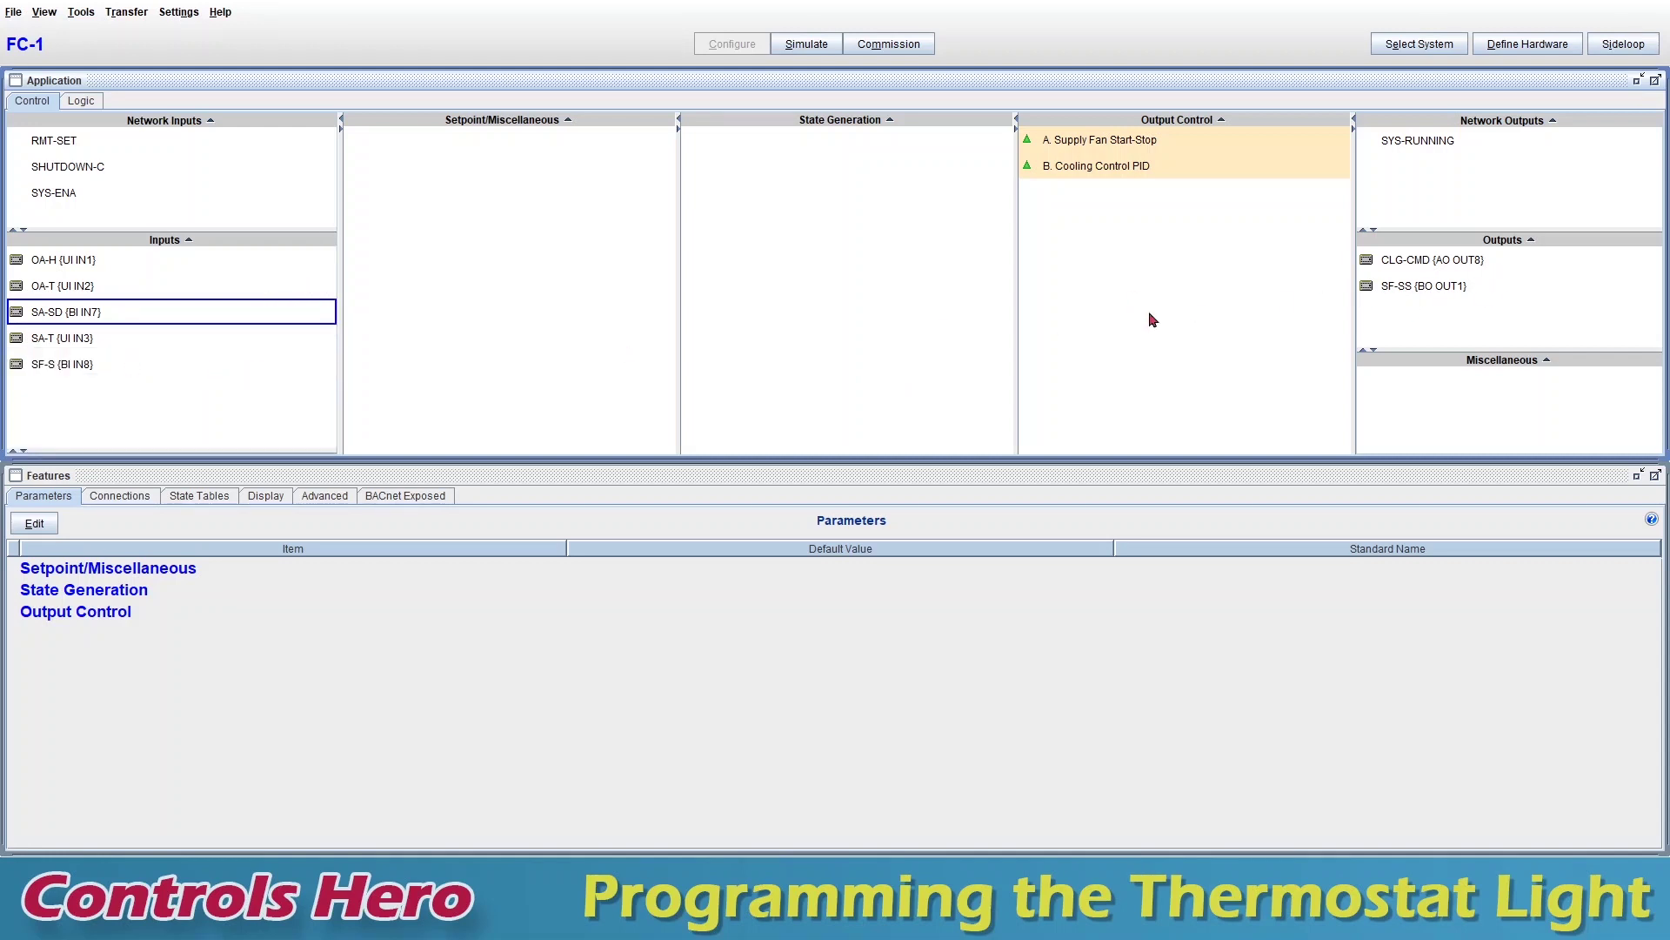
- In Define Hardware, add a device and choose NetSensor from the SA Bus Device Selection list
click(1528, 45)
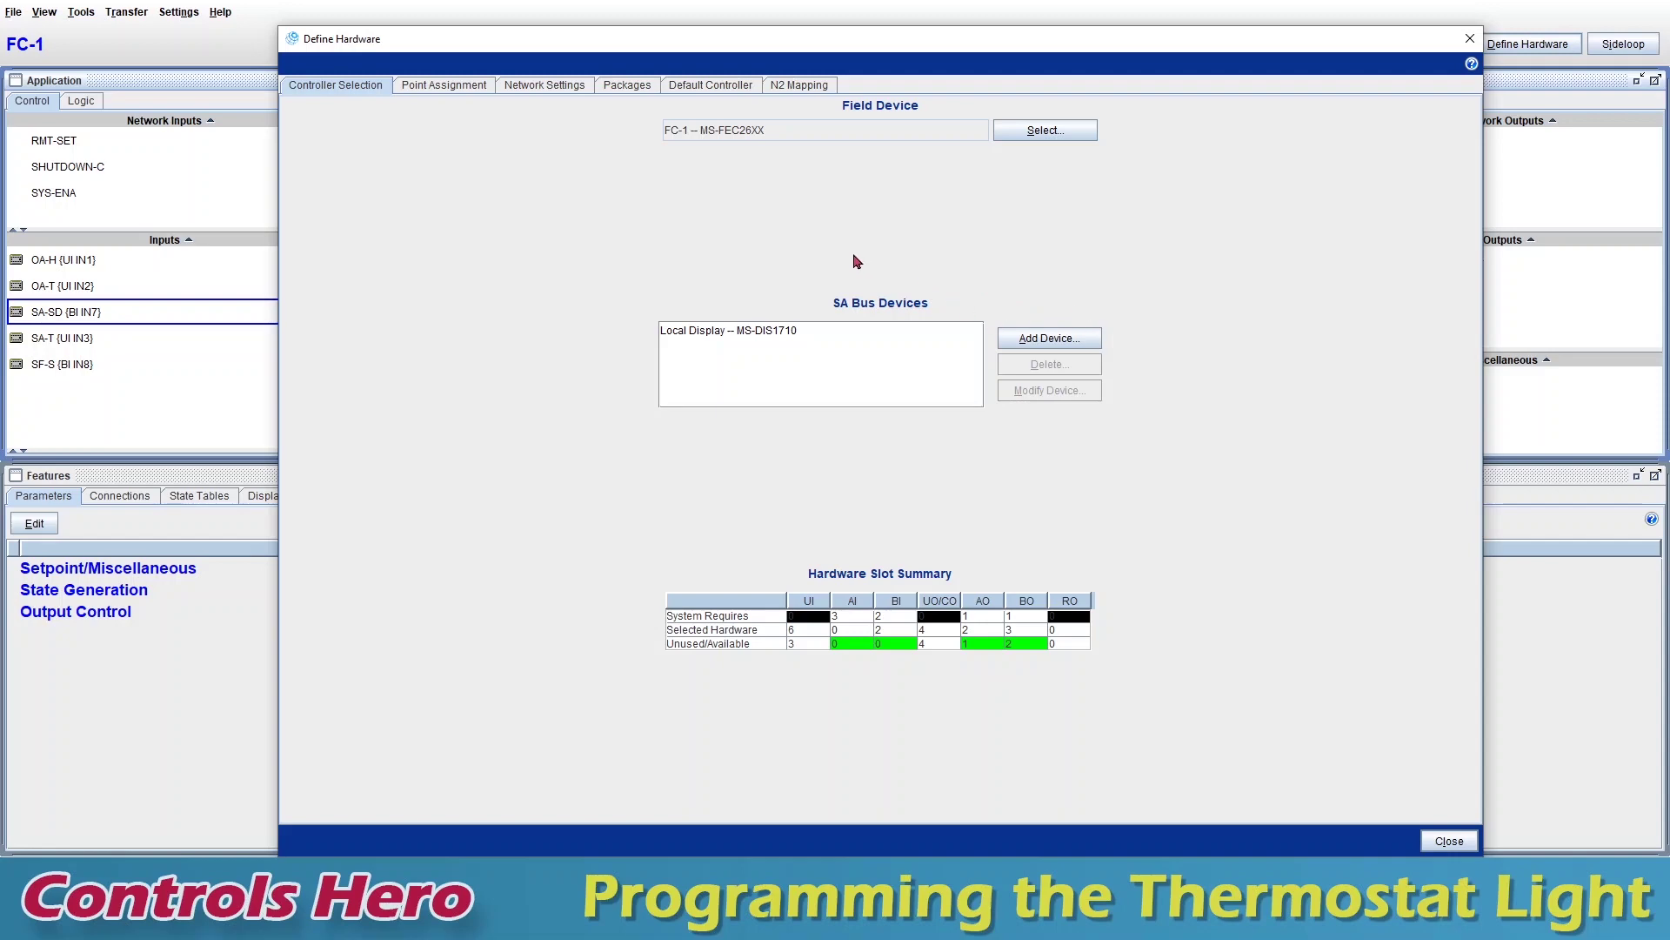
click(1054, 340)
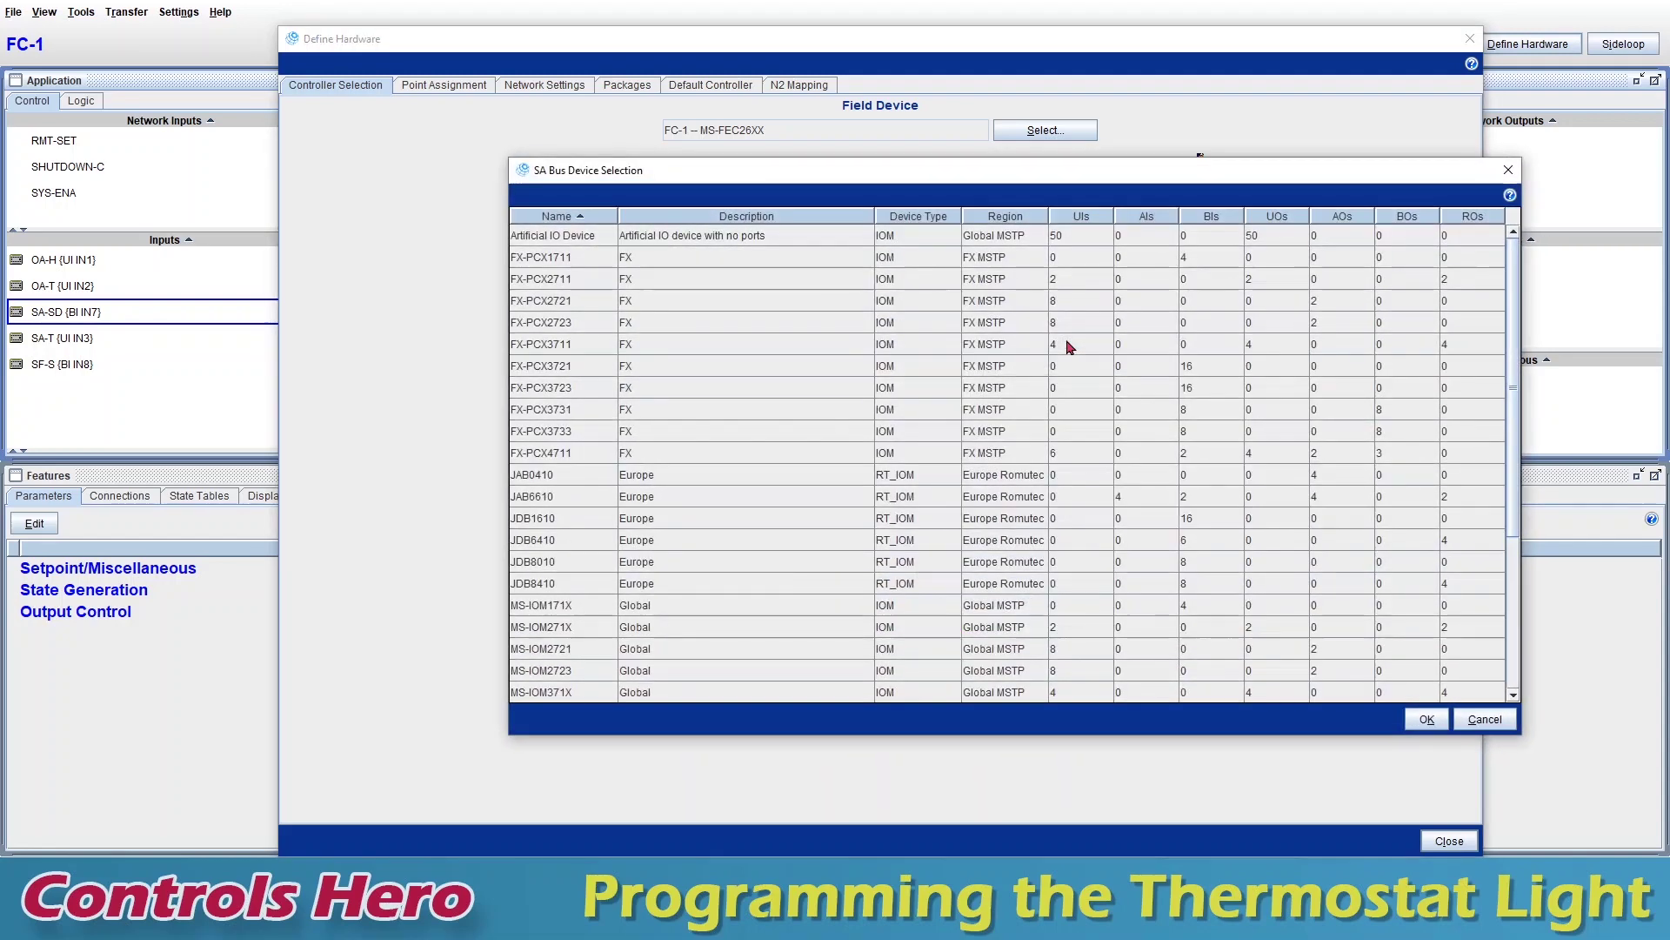
scroll(1484, 374, down, 4)
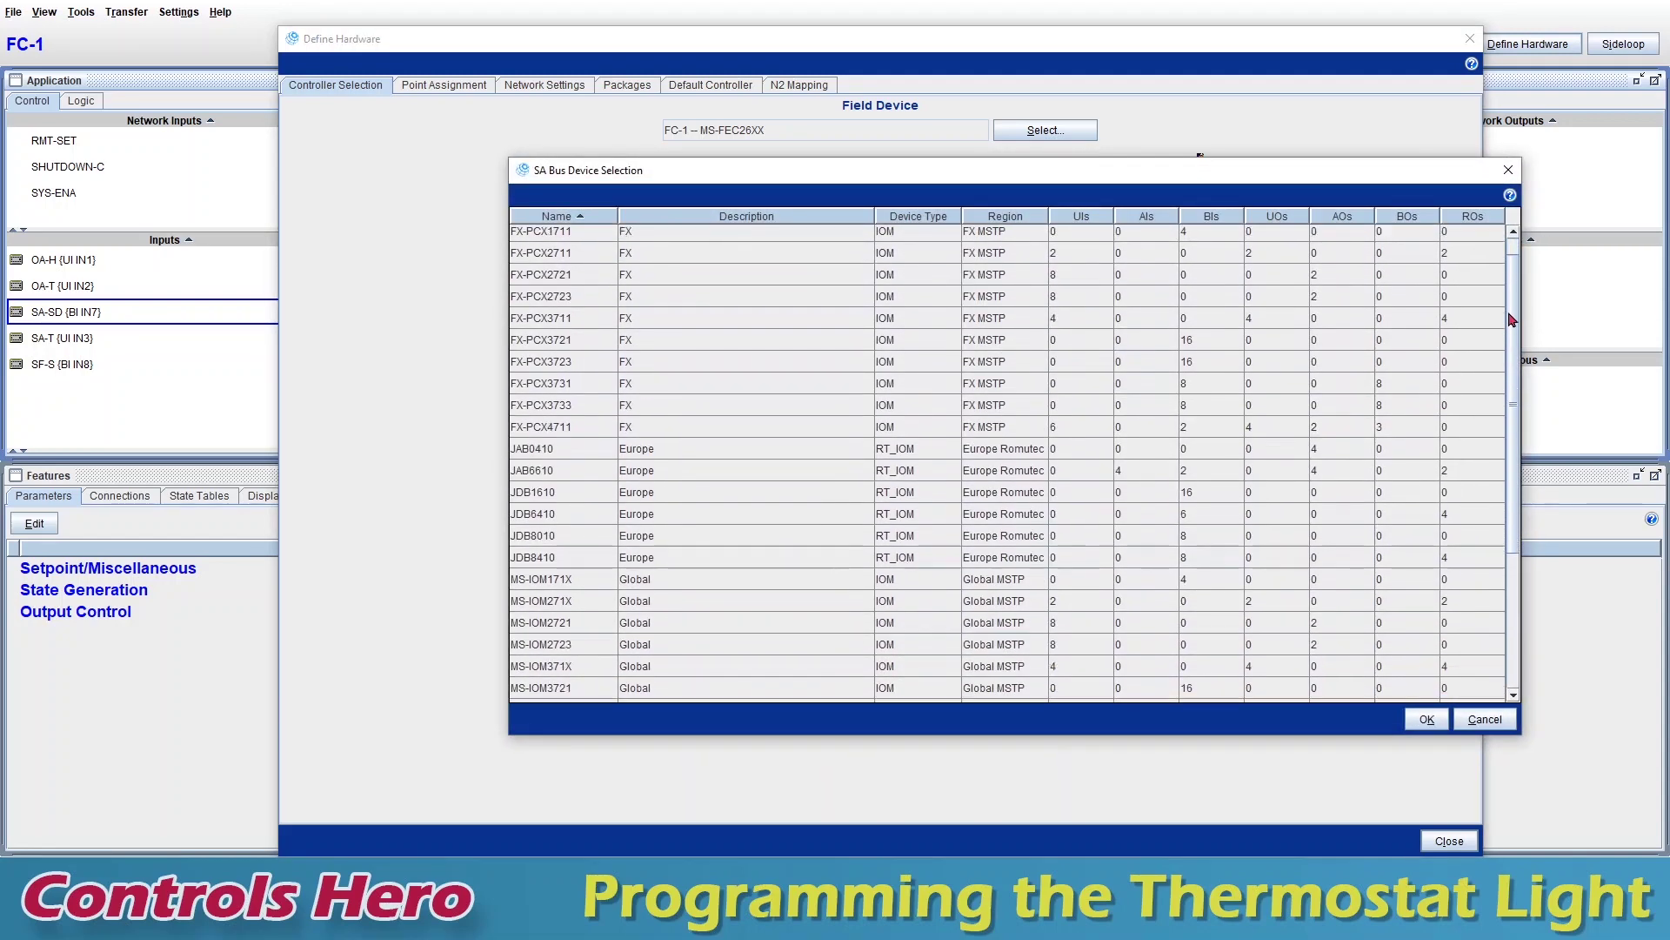
scroll(1492, 457, down, 1)
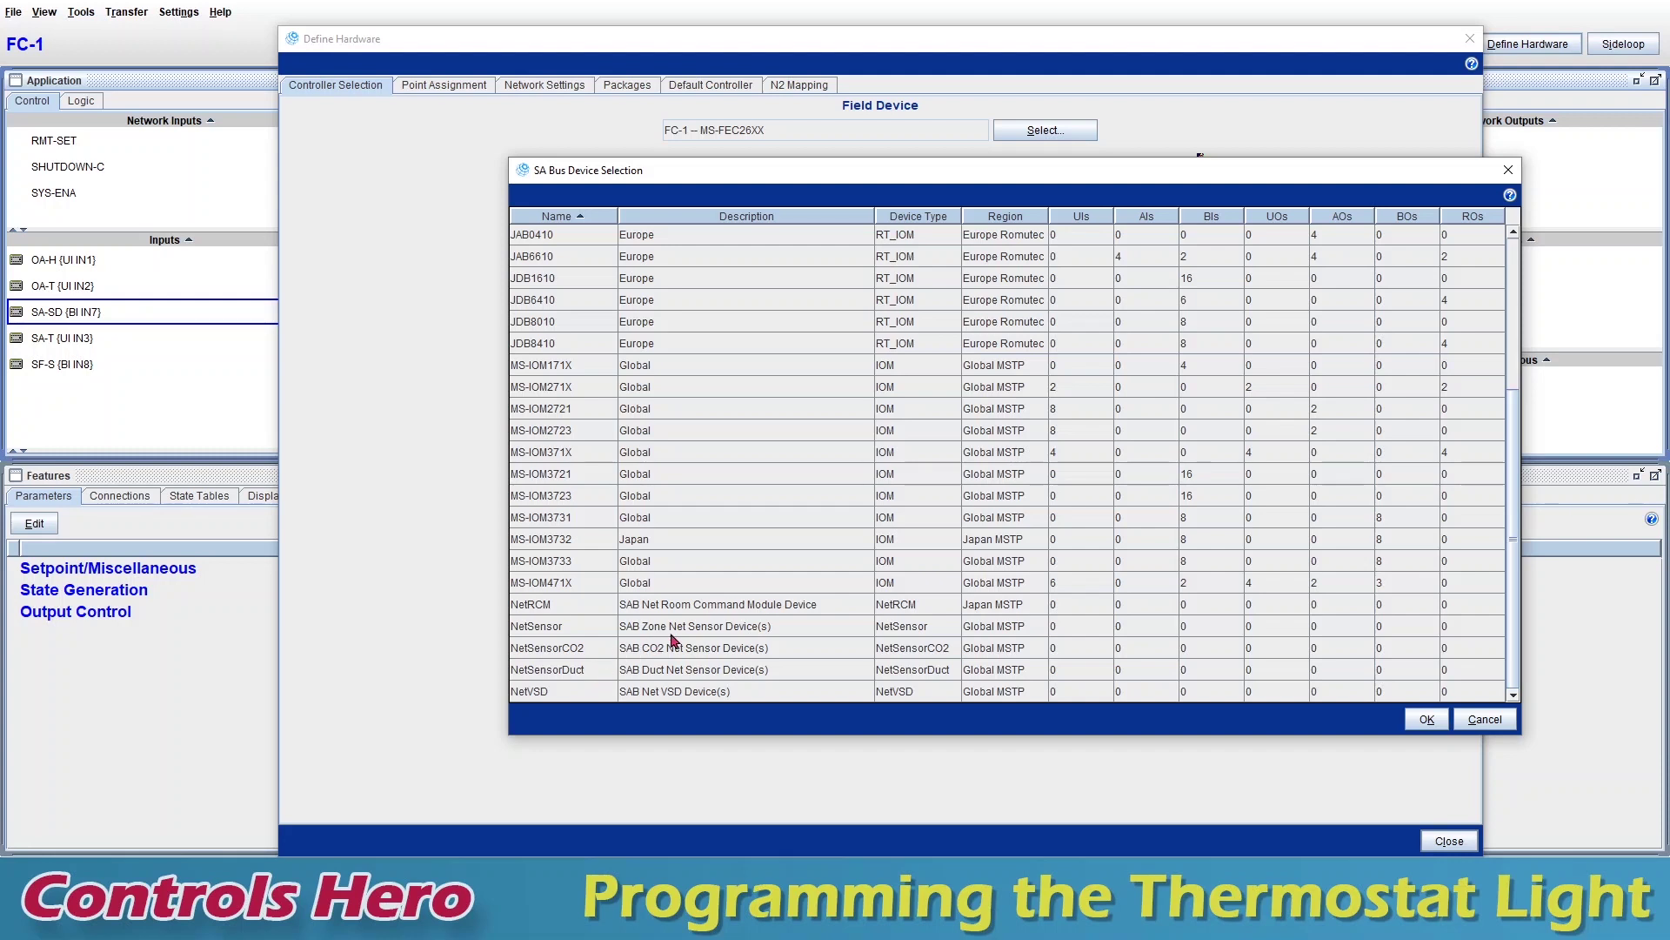
click(729, 628)
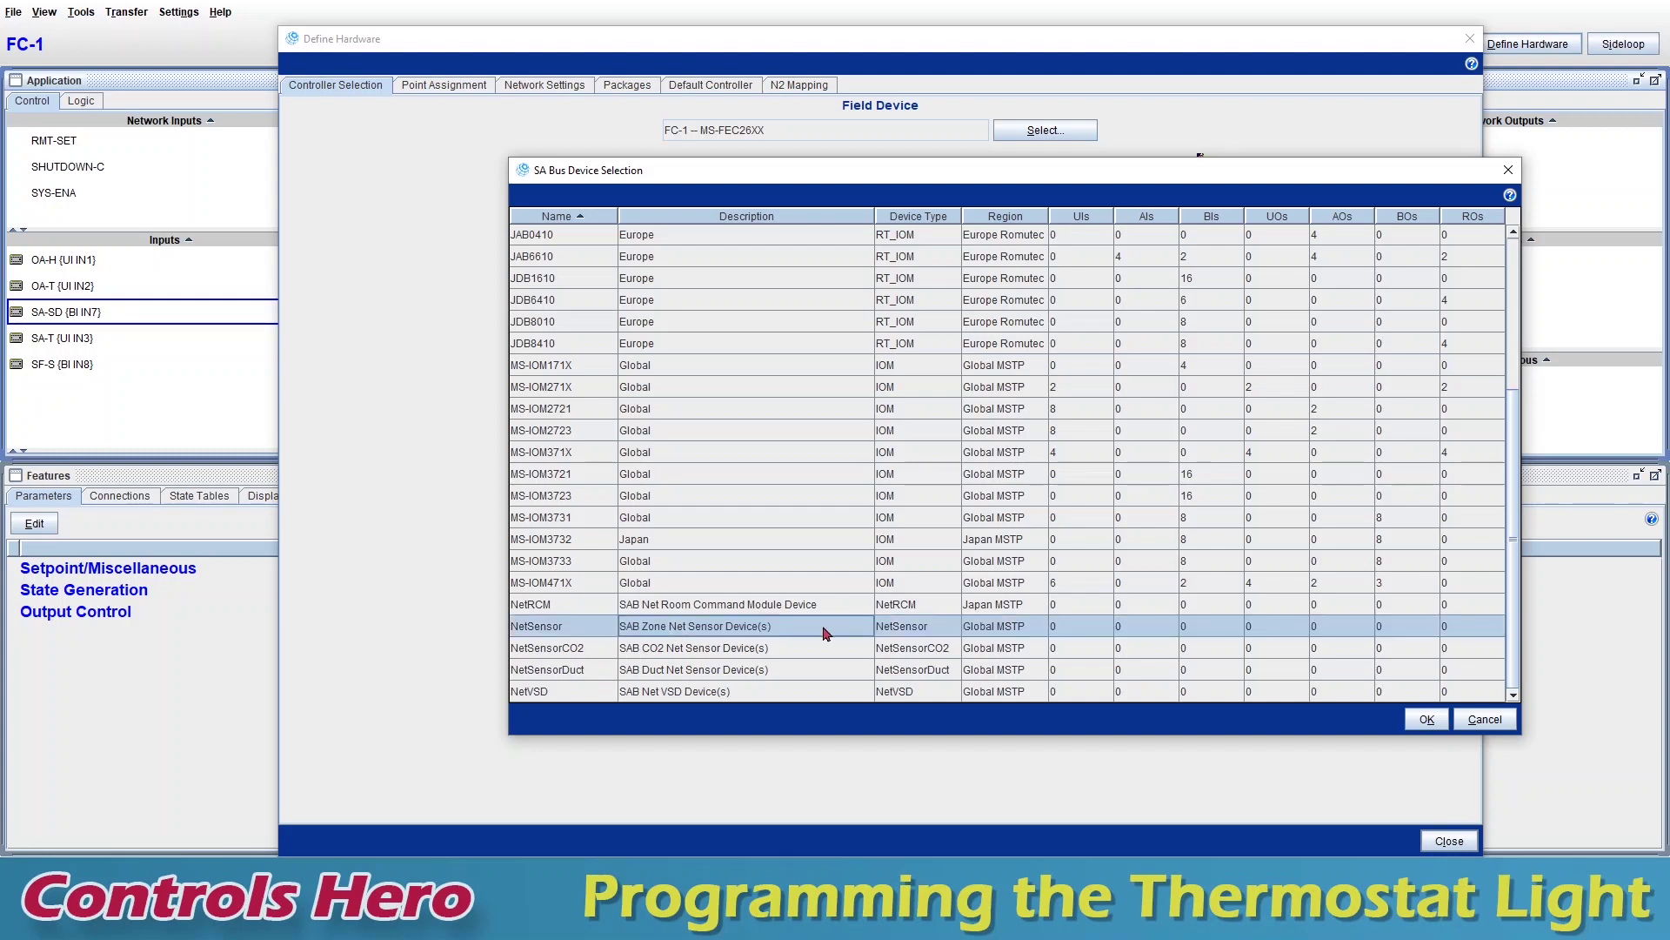
click(1428, 721)
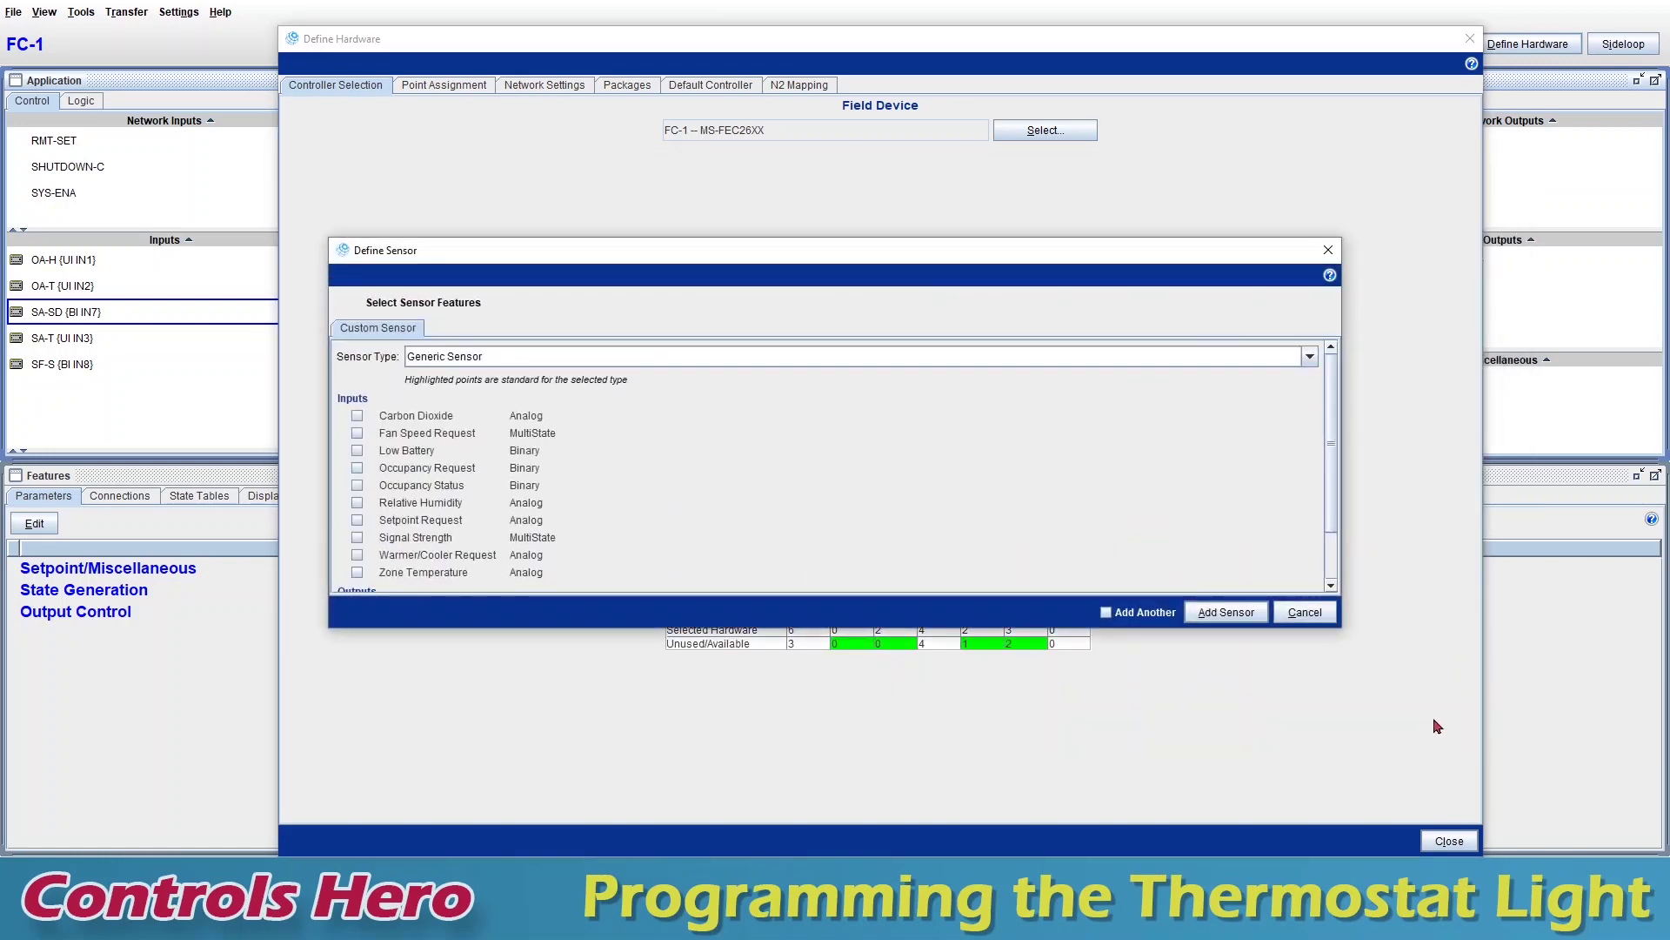
- Define the NetSensor as a Zone type with Occupancy Status Display and add it to the bus
drag(1135, 238, 1142, 136)
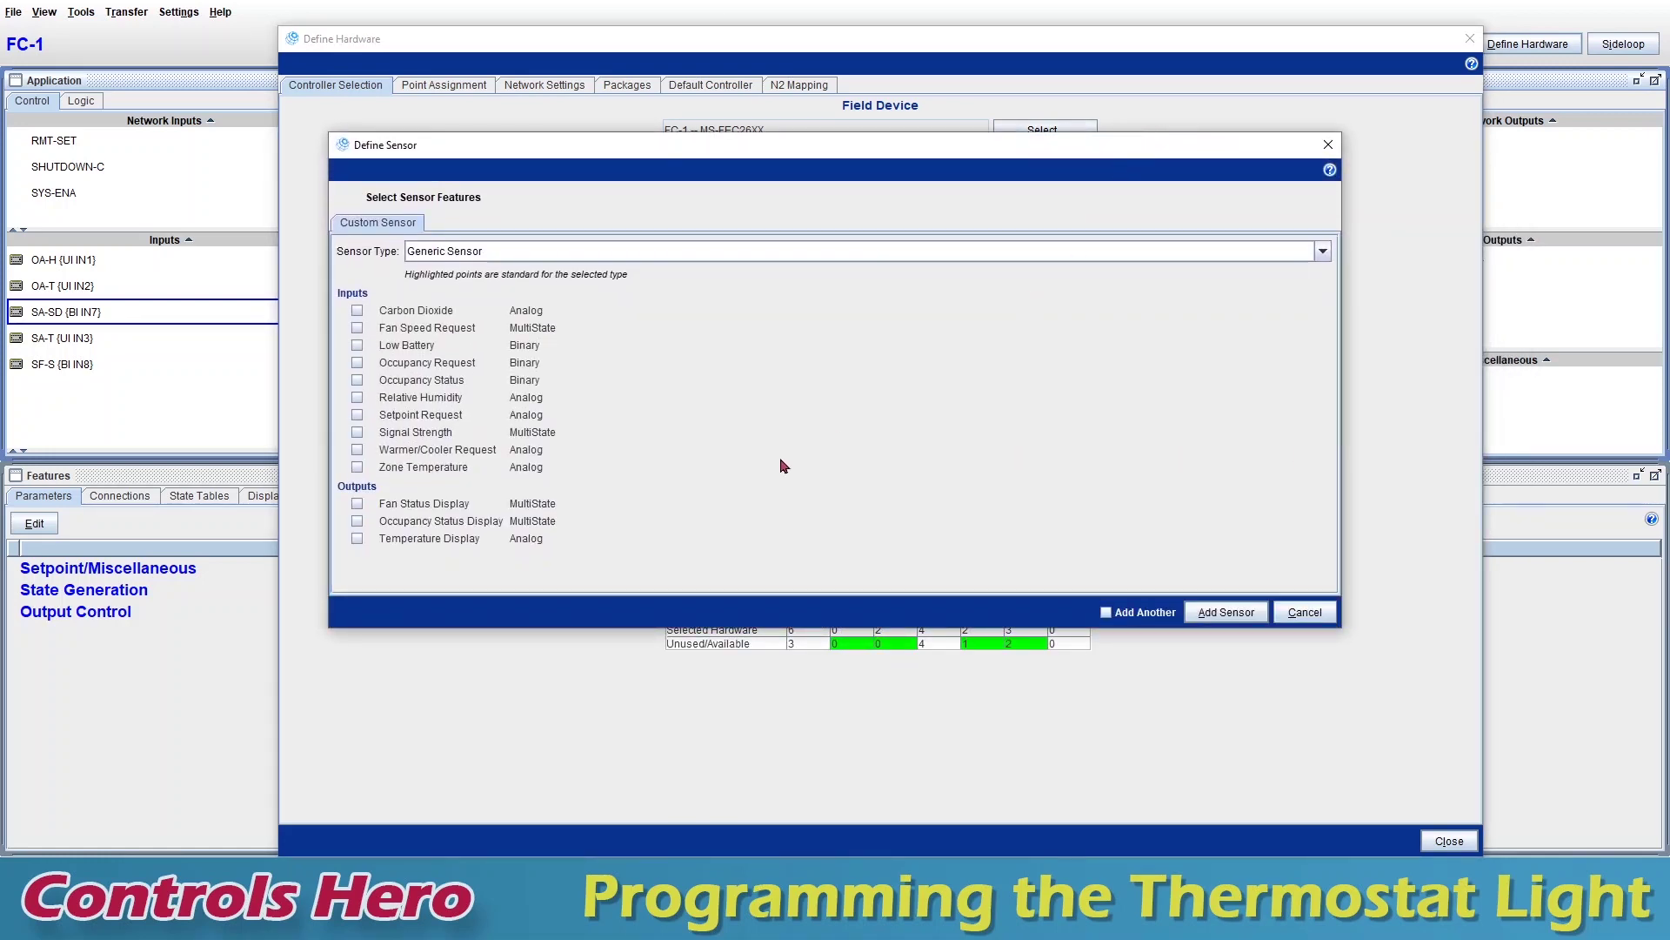
click(463, 253)
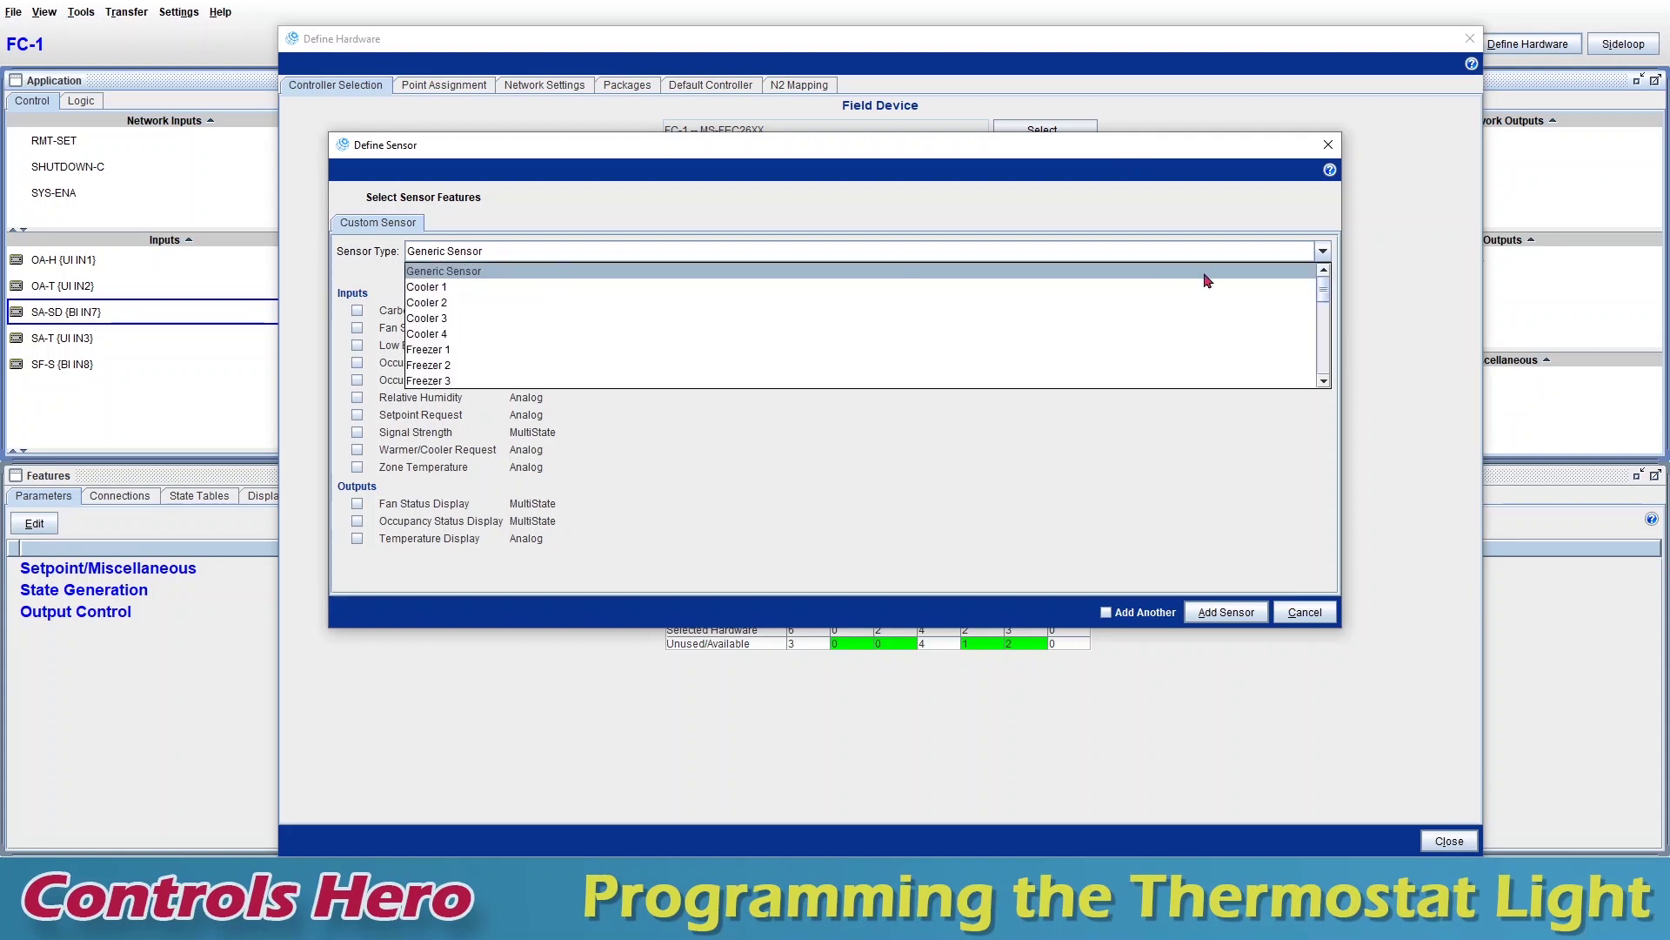
drag(1323, 287, 1329, 327)
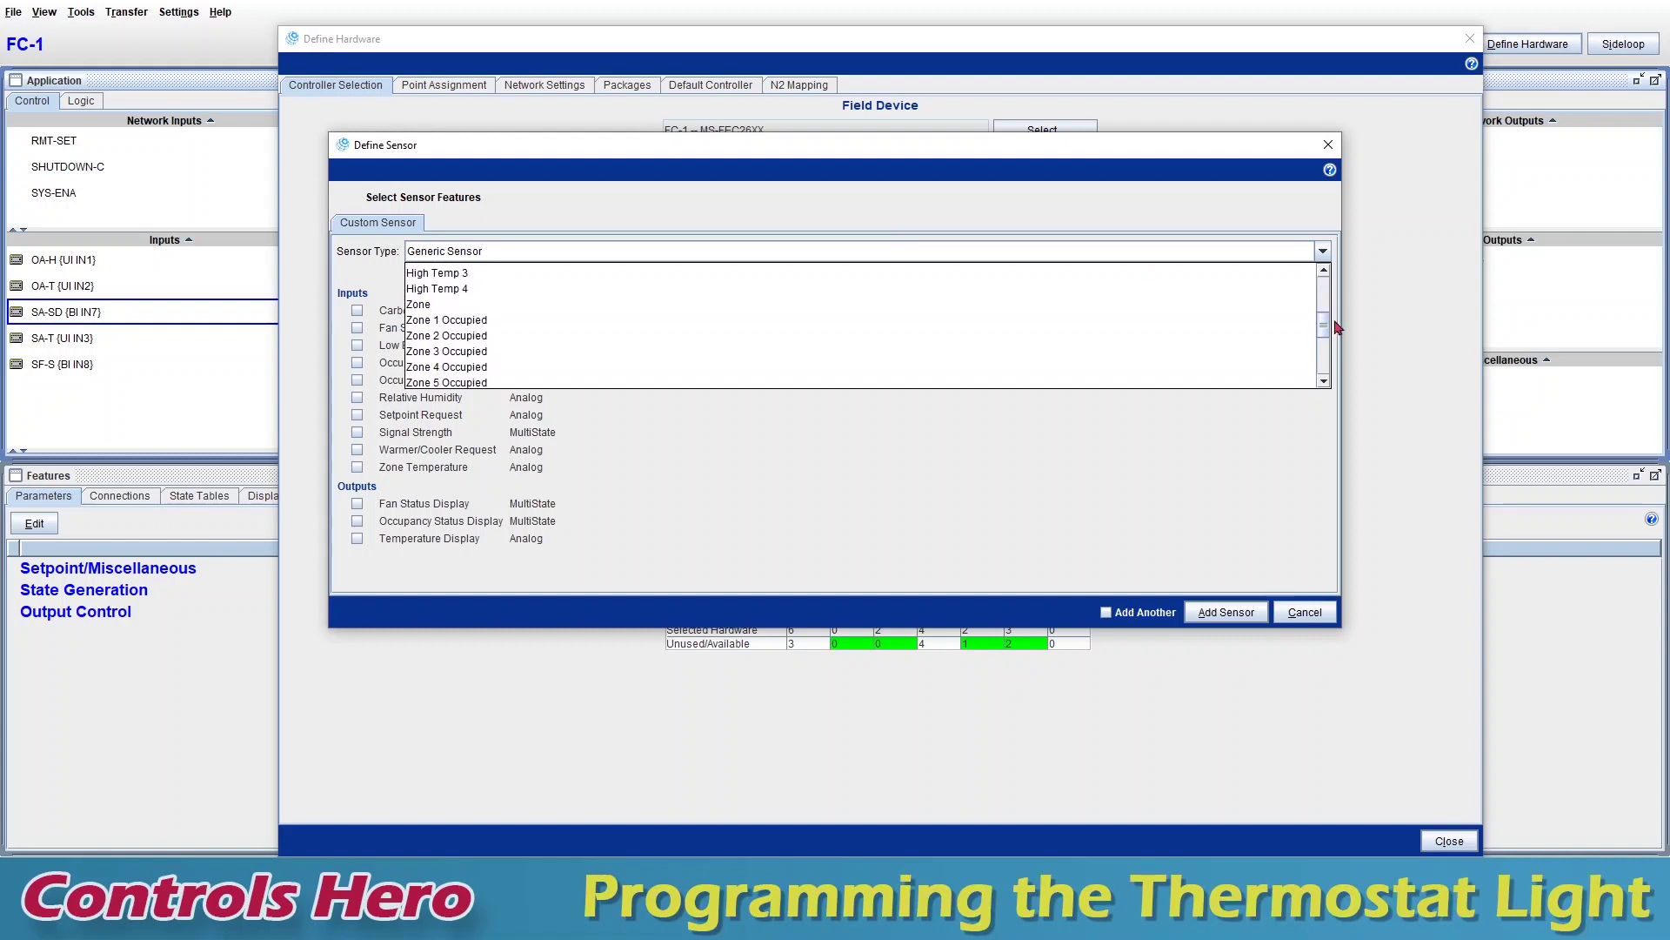
click(578, 306)
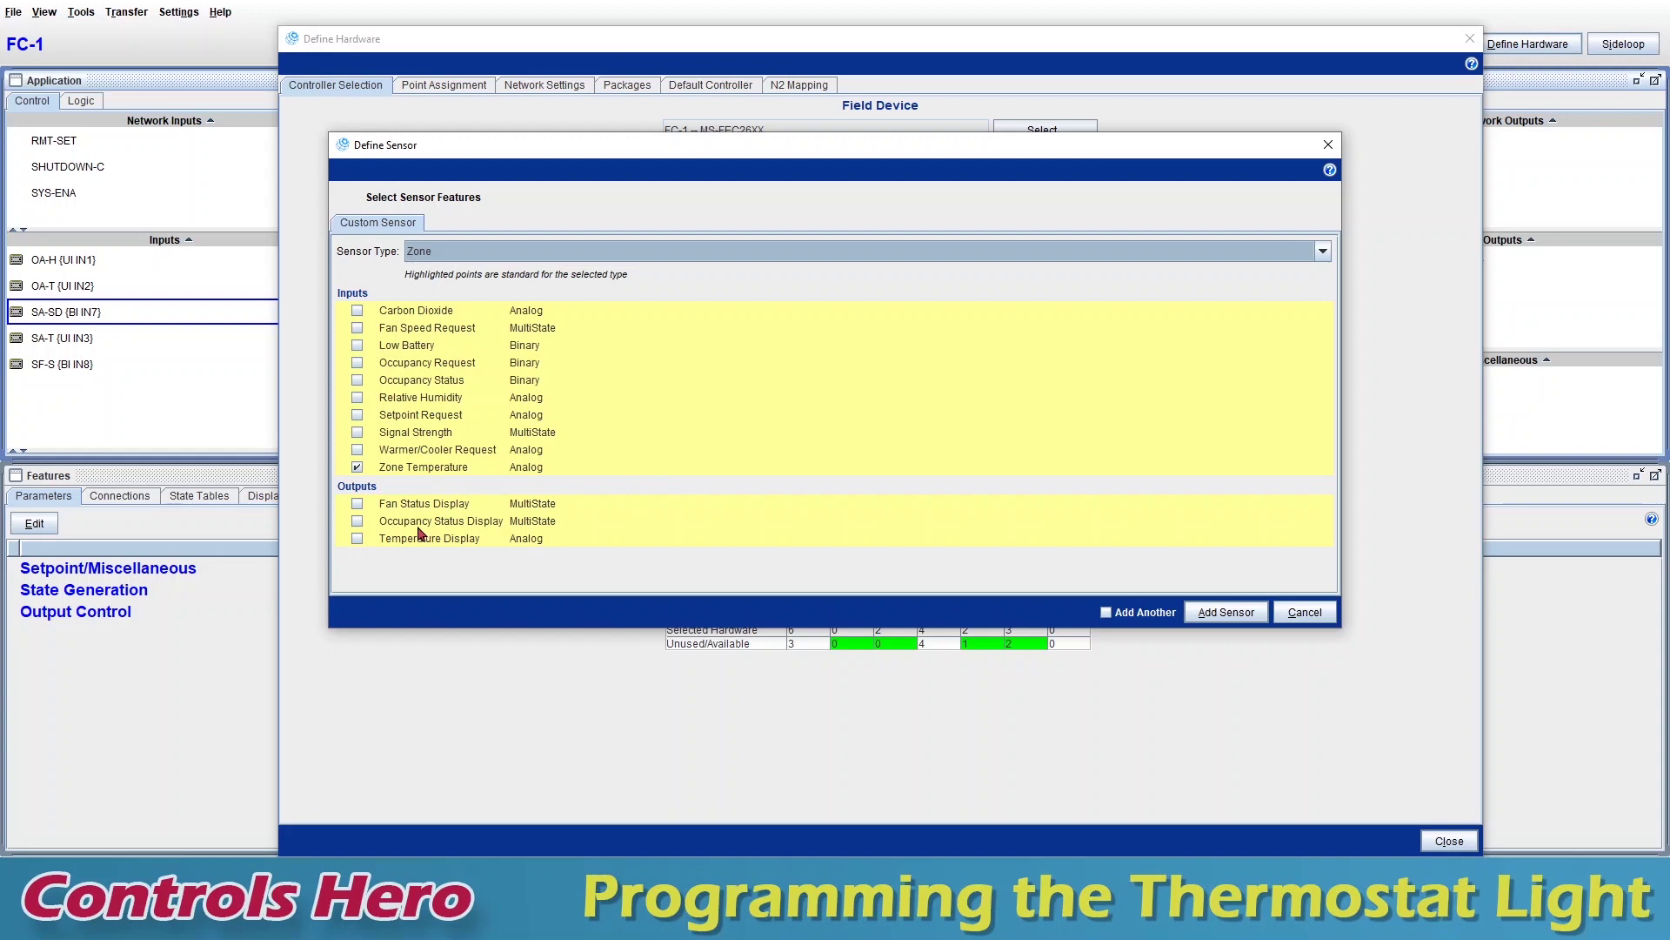
click(357, 522)
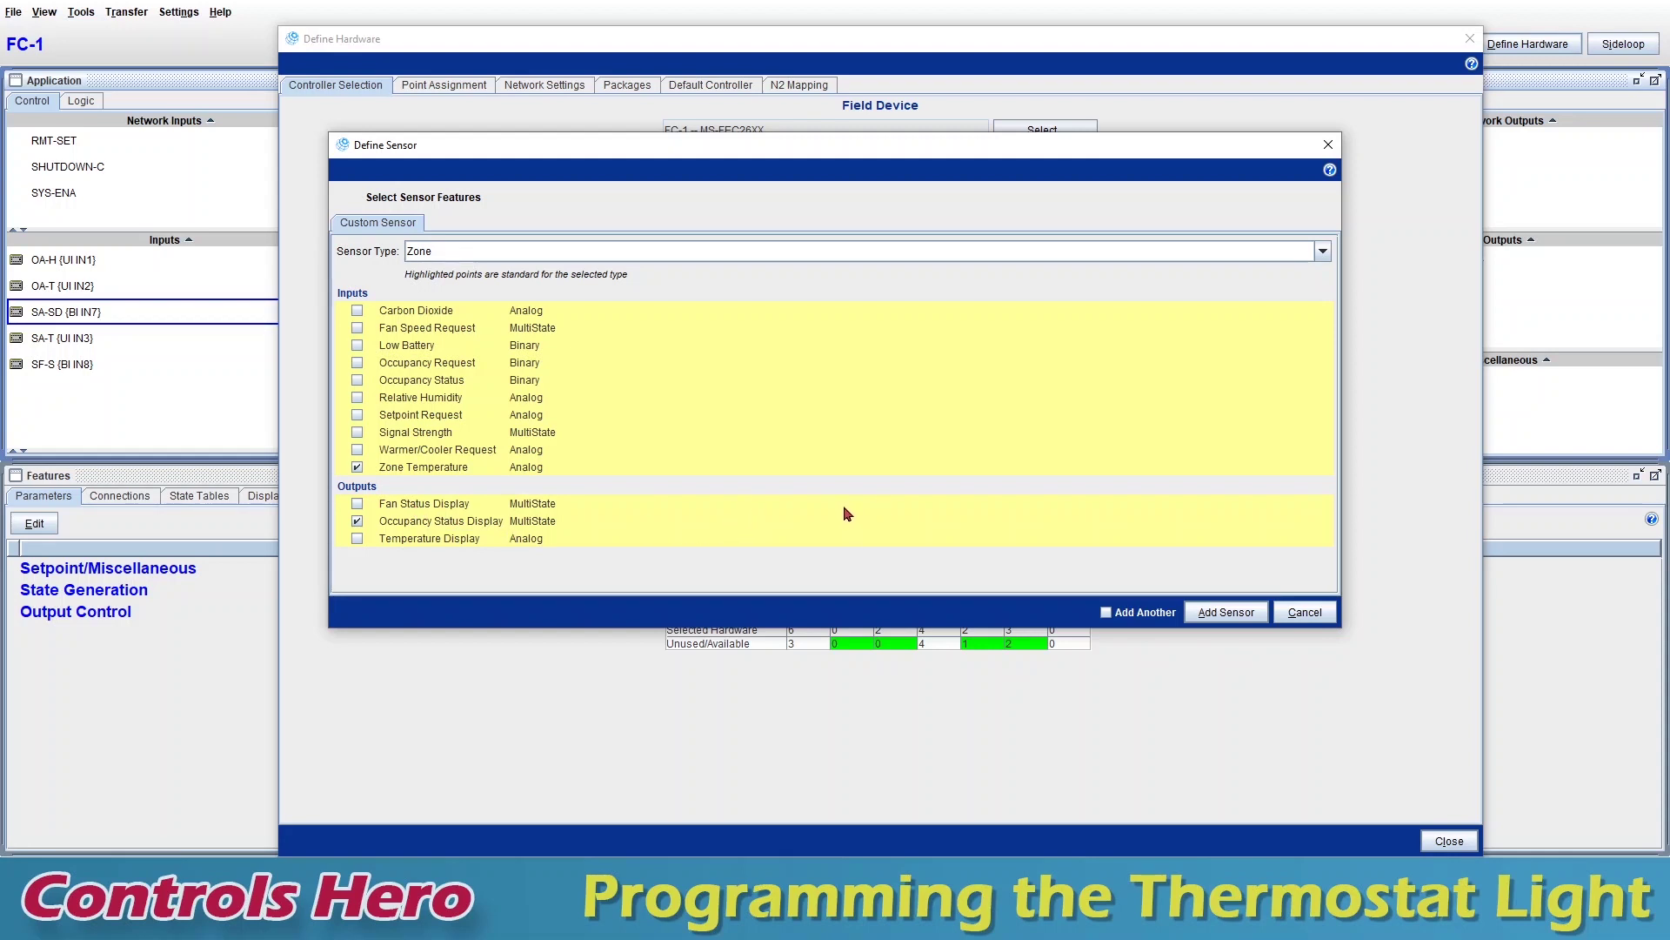
click(1235, 612)
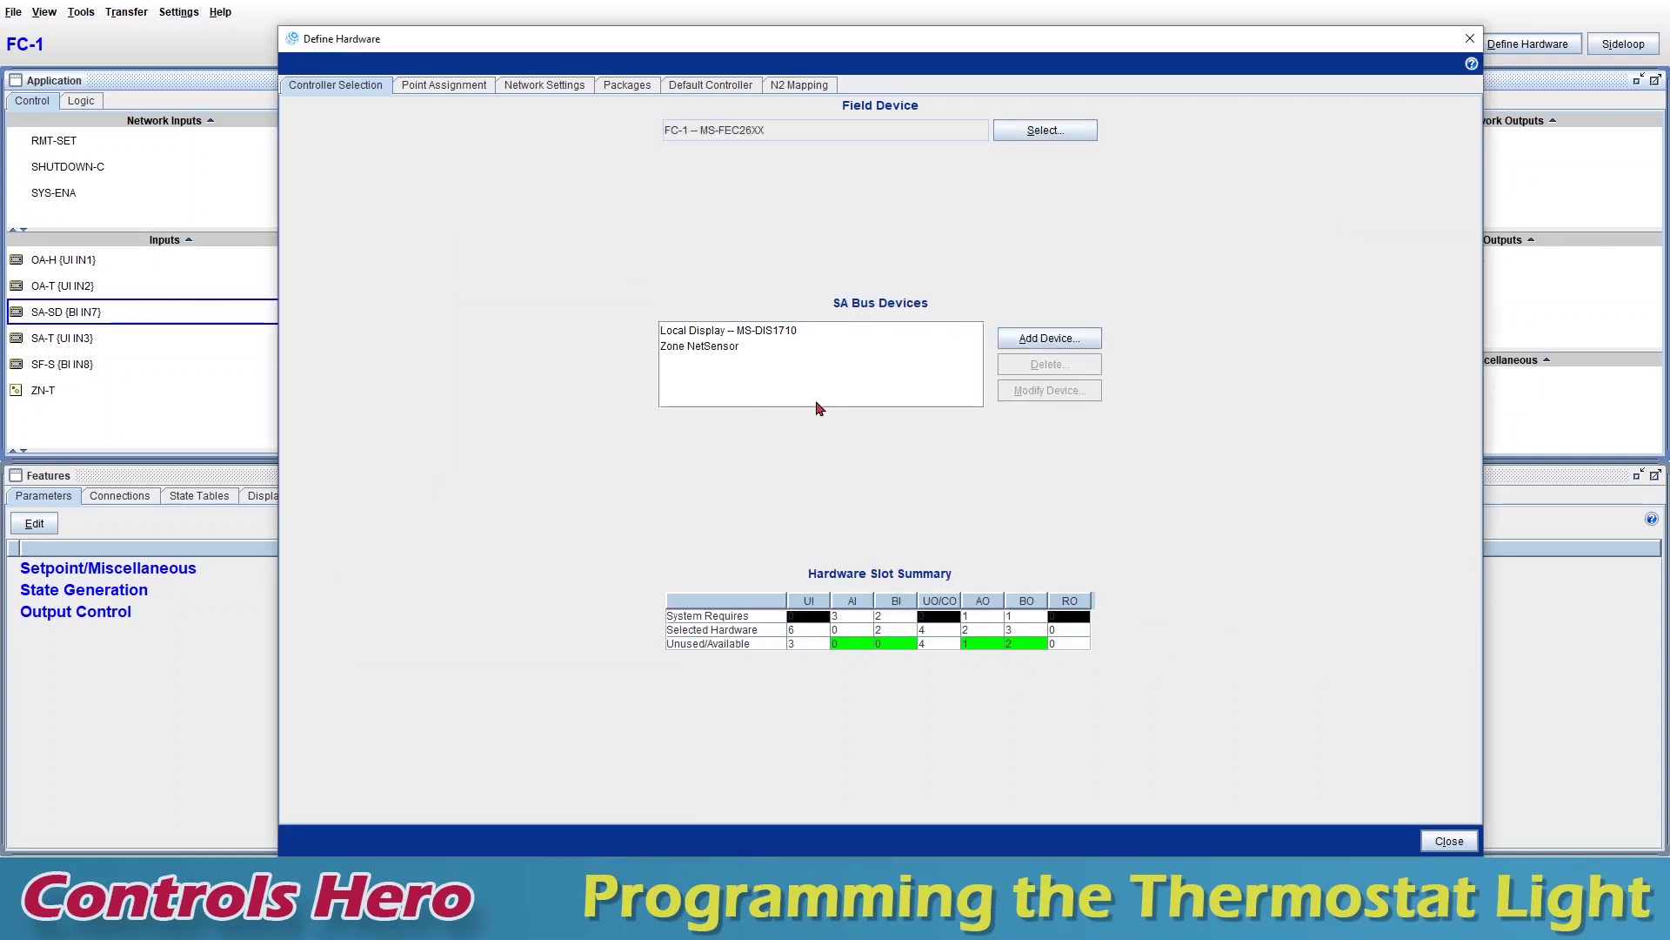
click(743, 348)
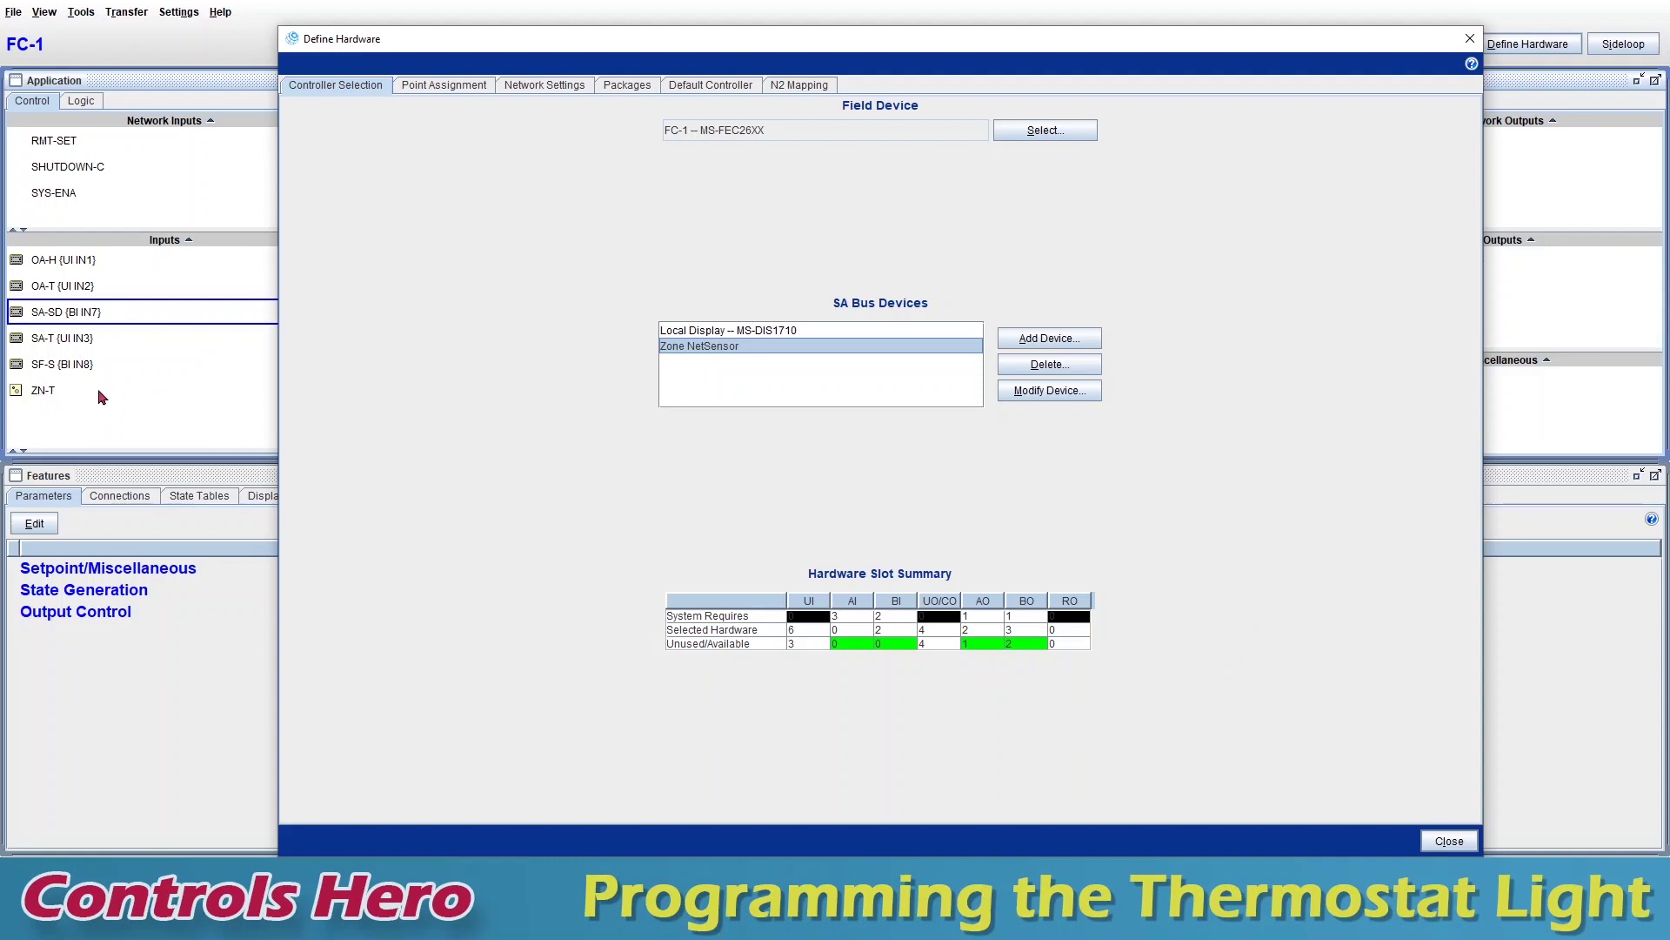
- Rename the new OCC-MODE output to OCC-LIGHT in its Details dialog and apply the change
click(1448, 842)
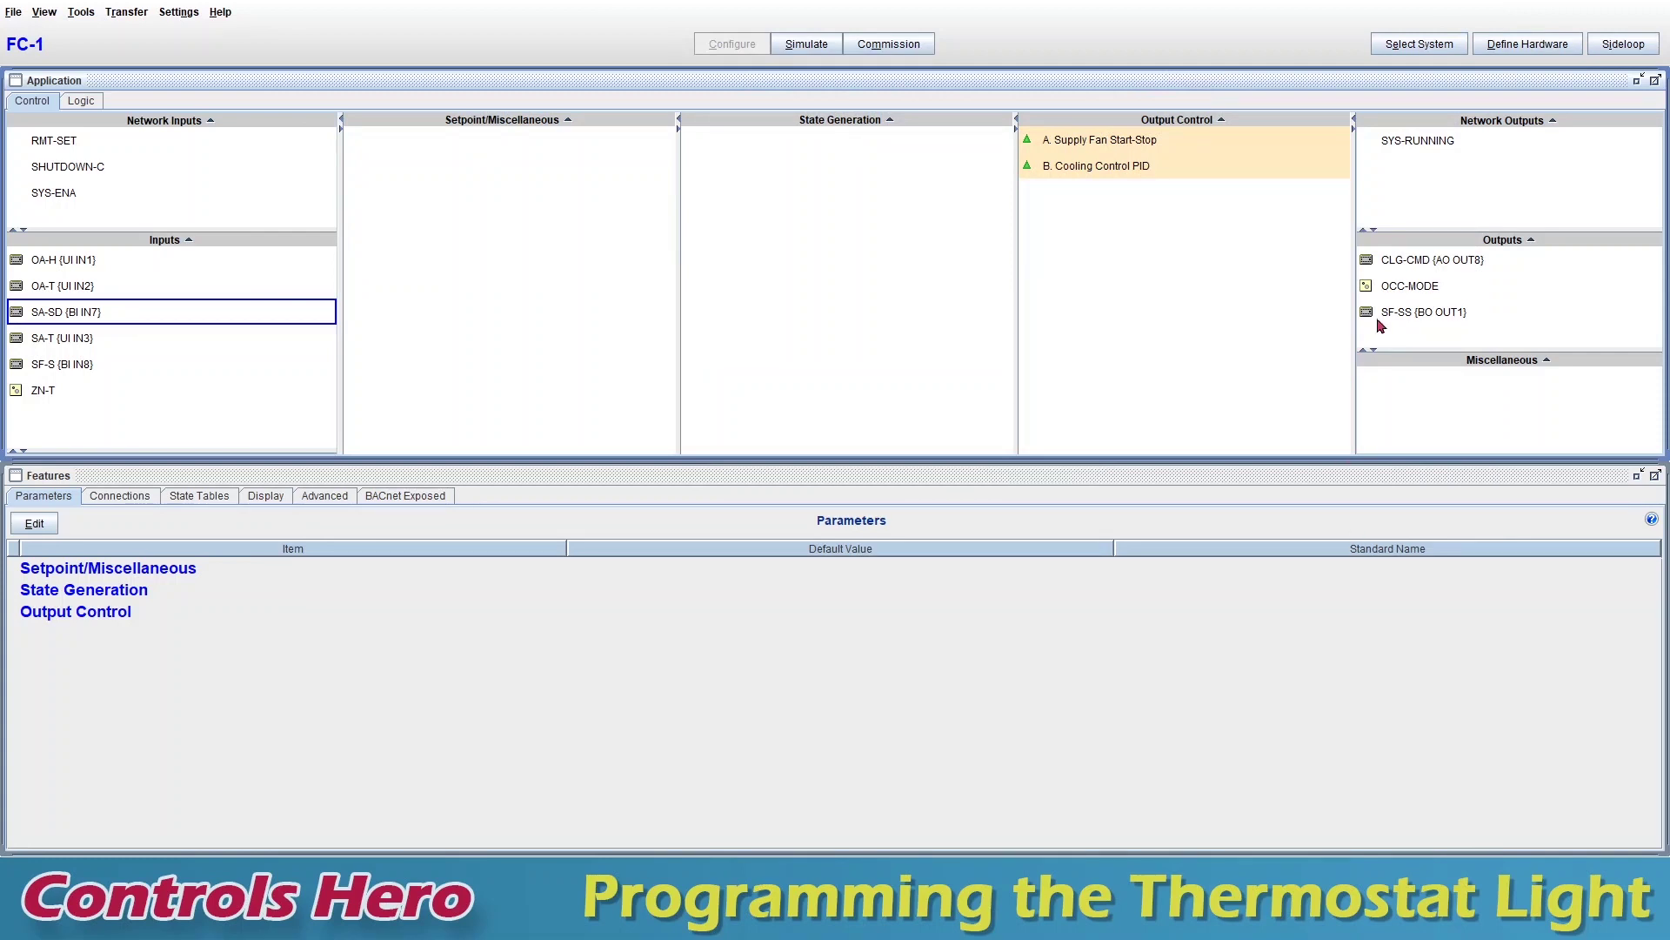
click(1431, 294)
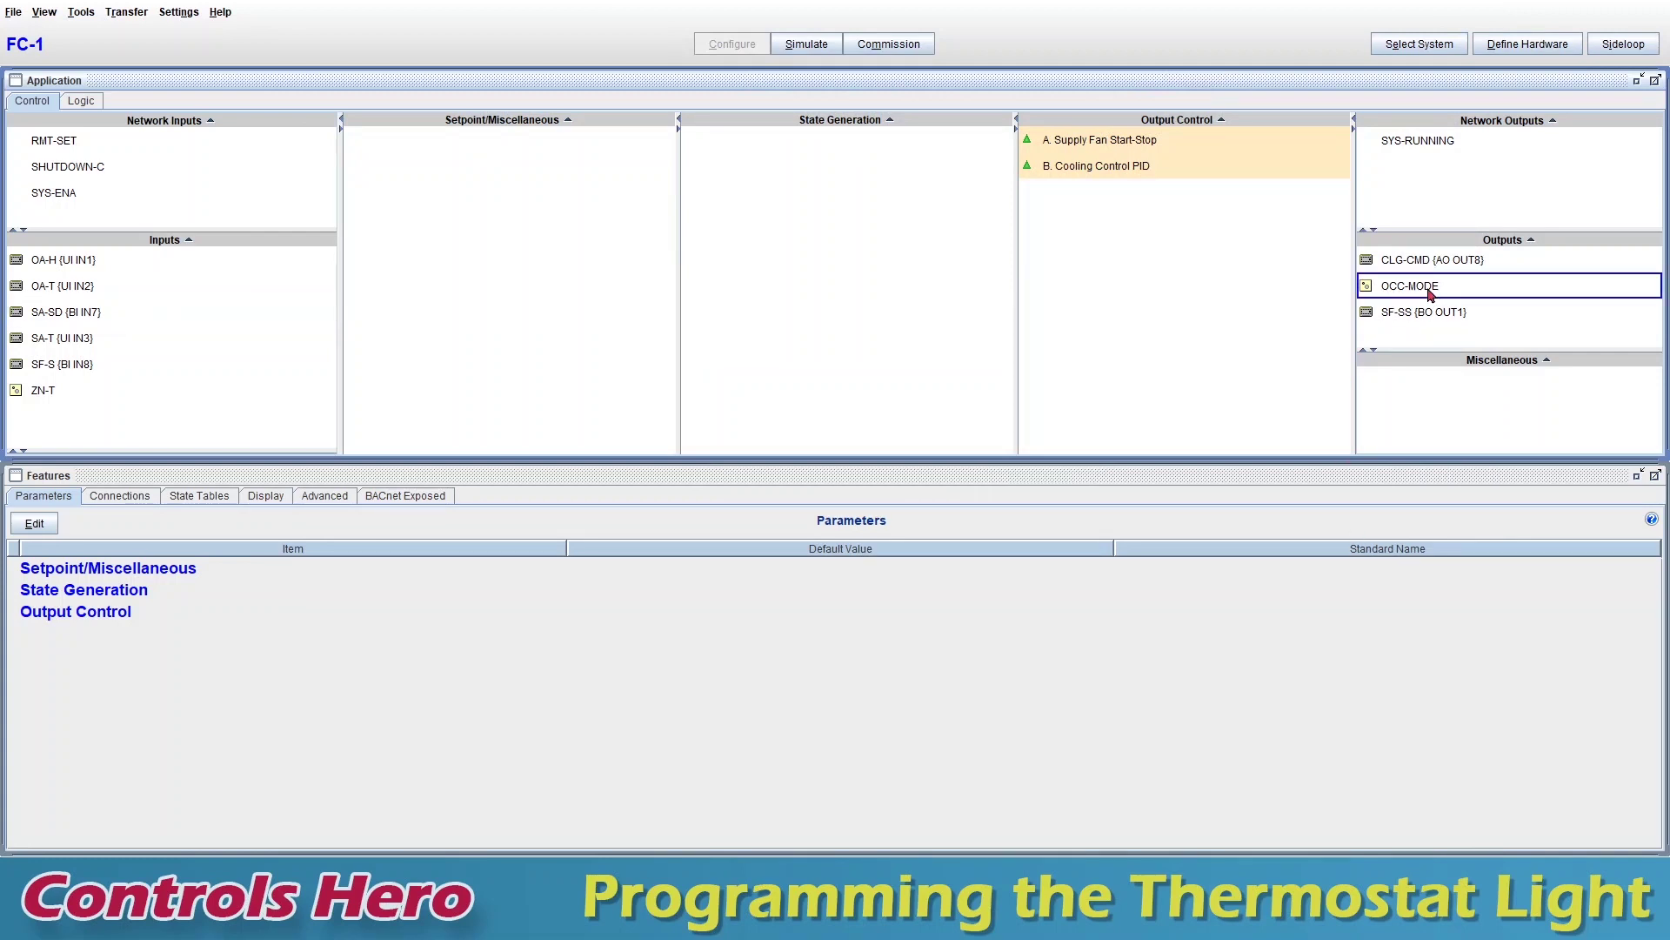
mouse_move(1418, 294)
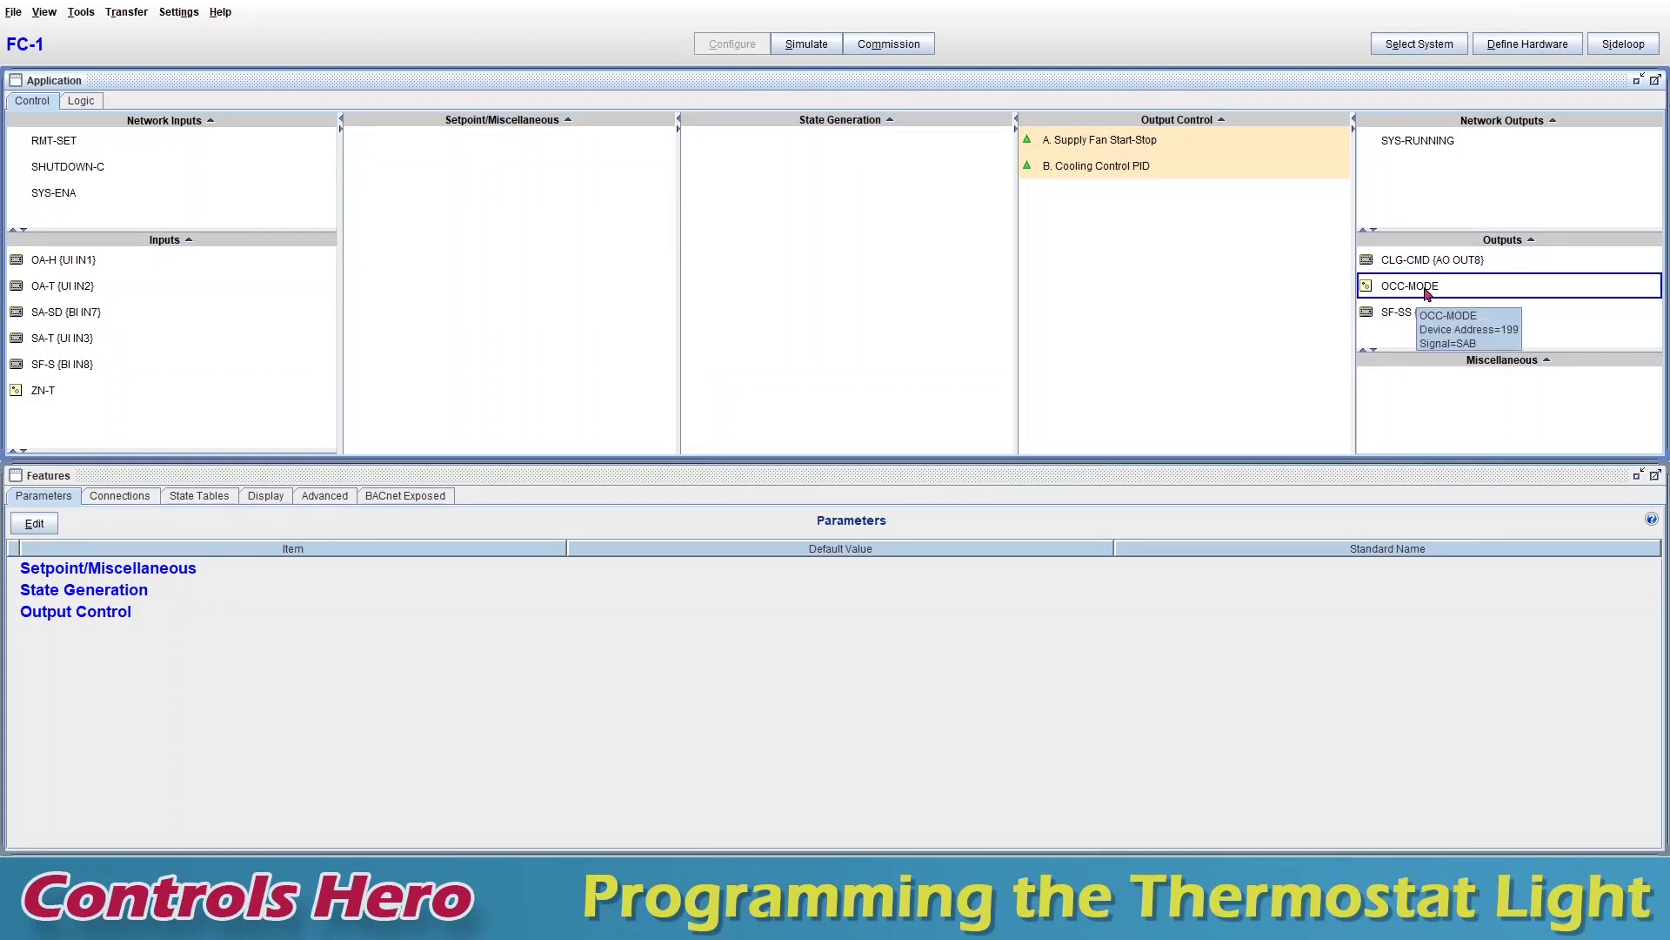
double_click(1428, 287)
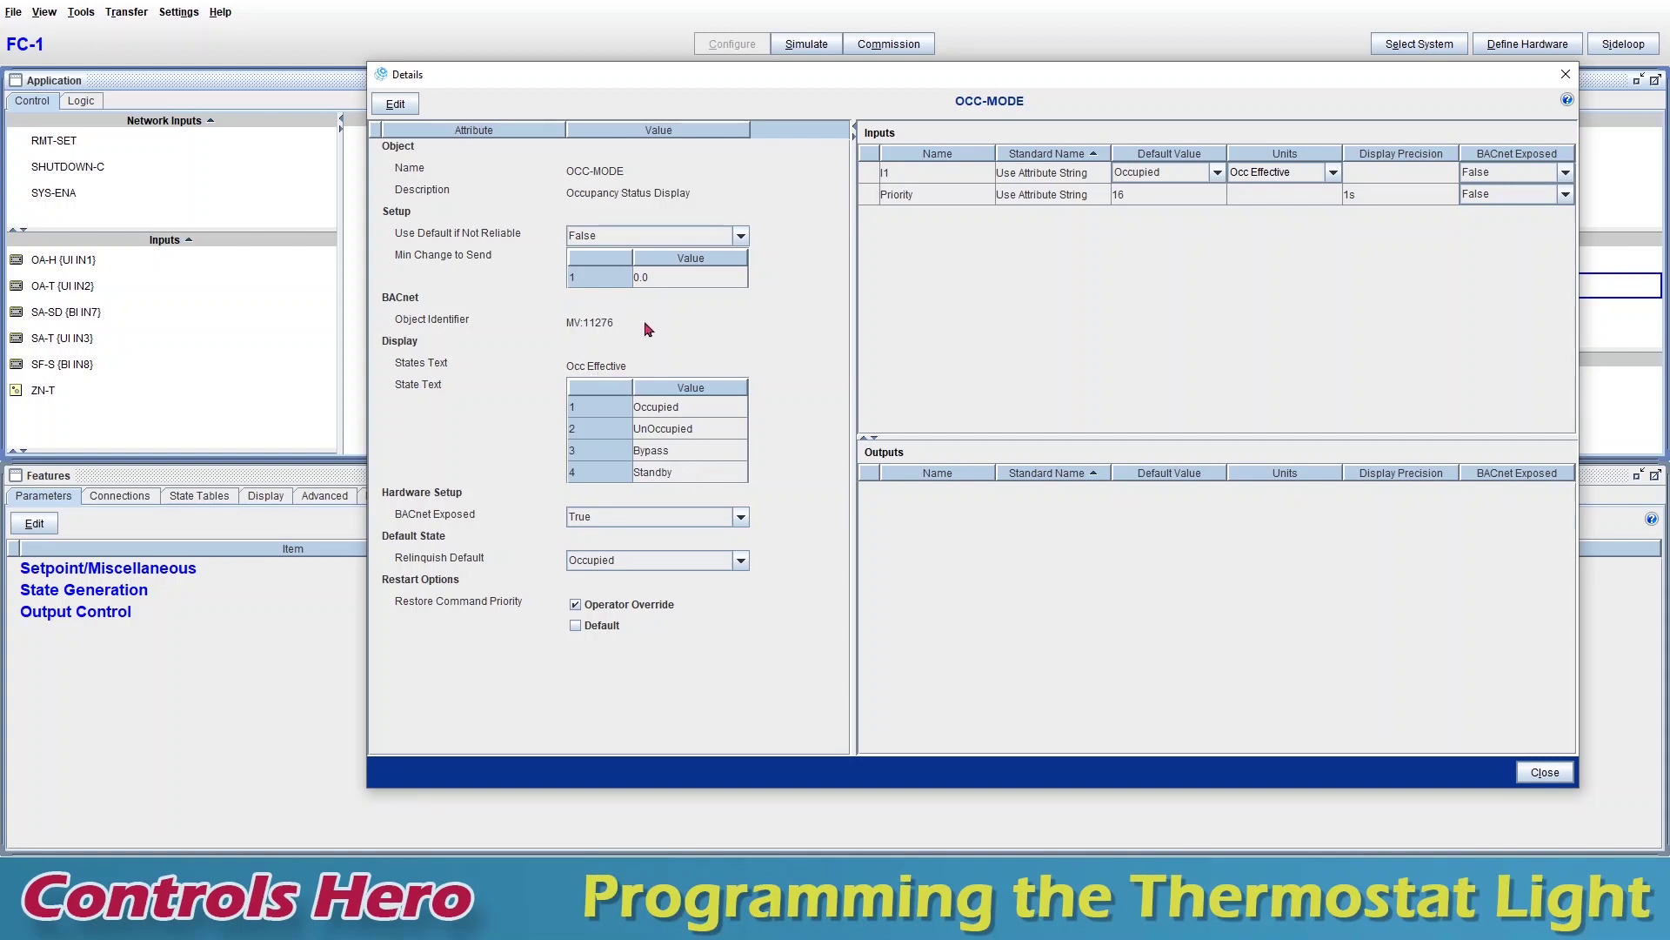
click(395, 106)
click(655, 168)
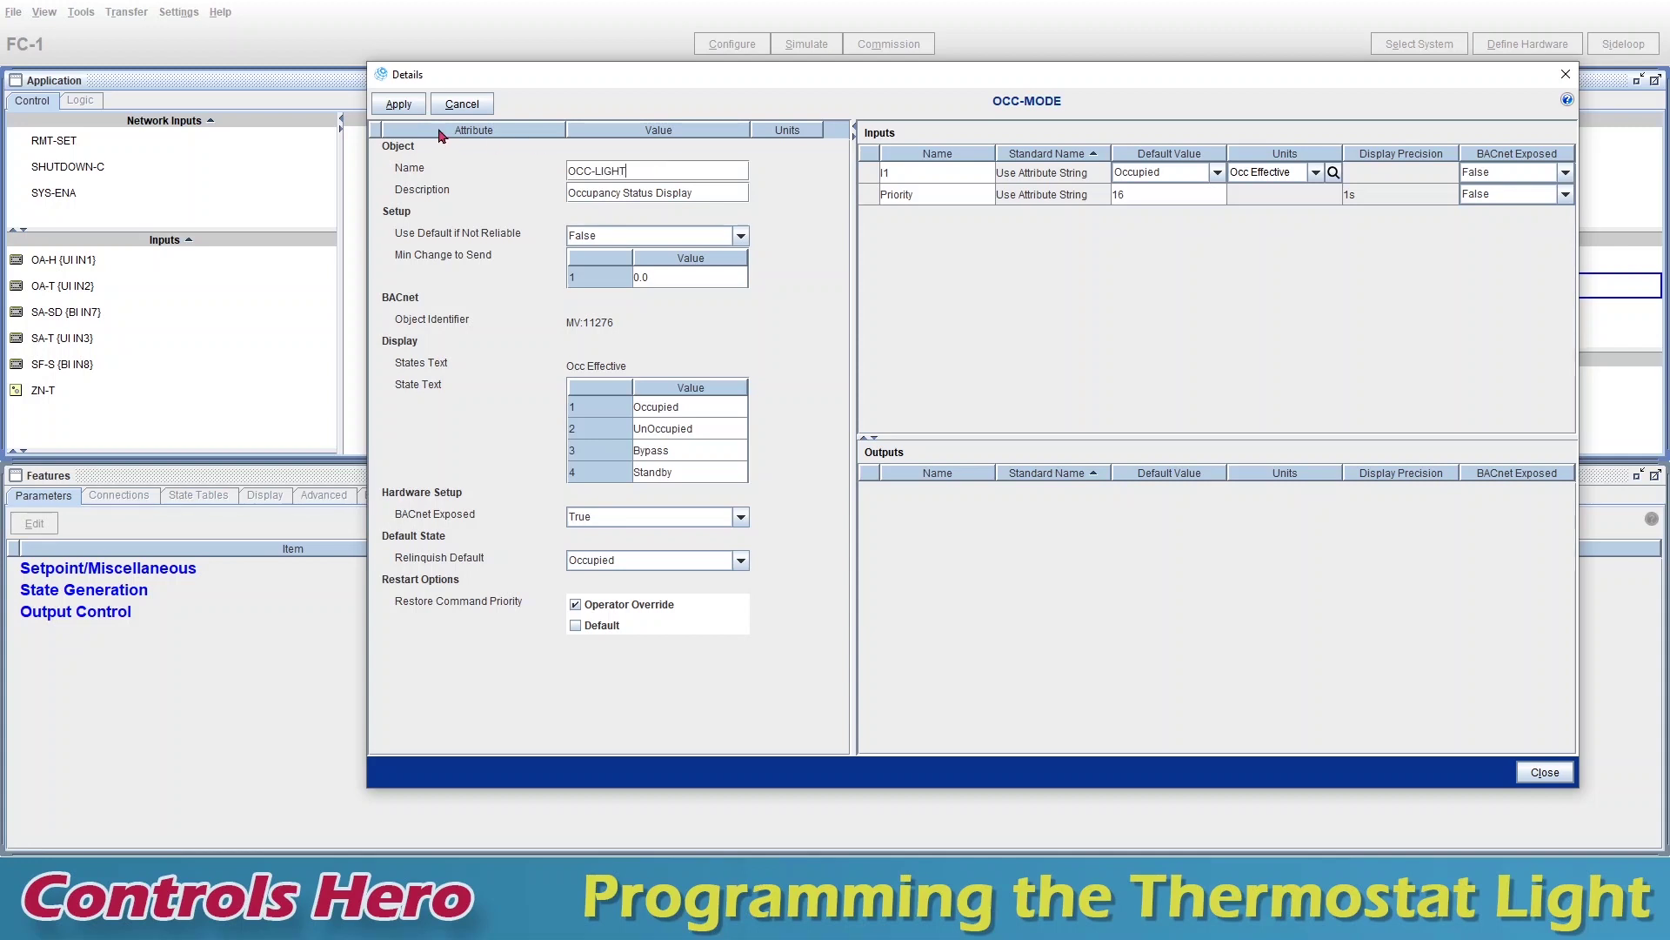
click(399, 105)
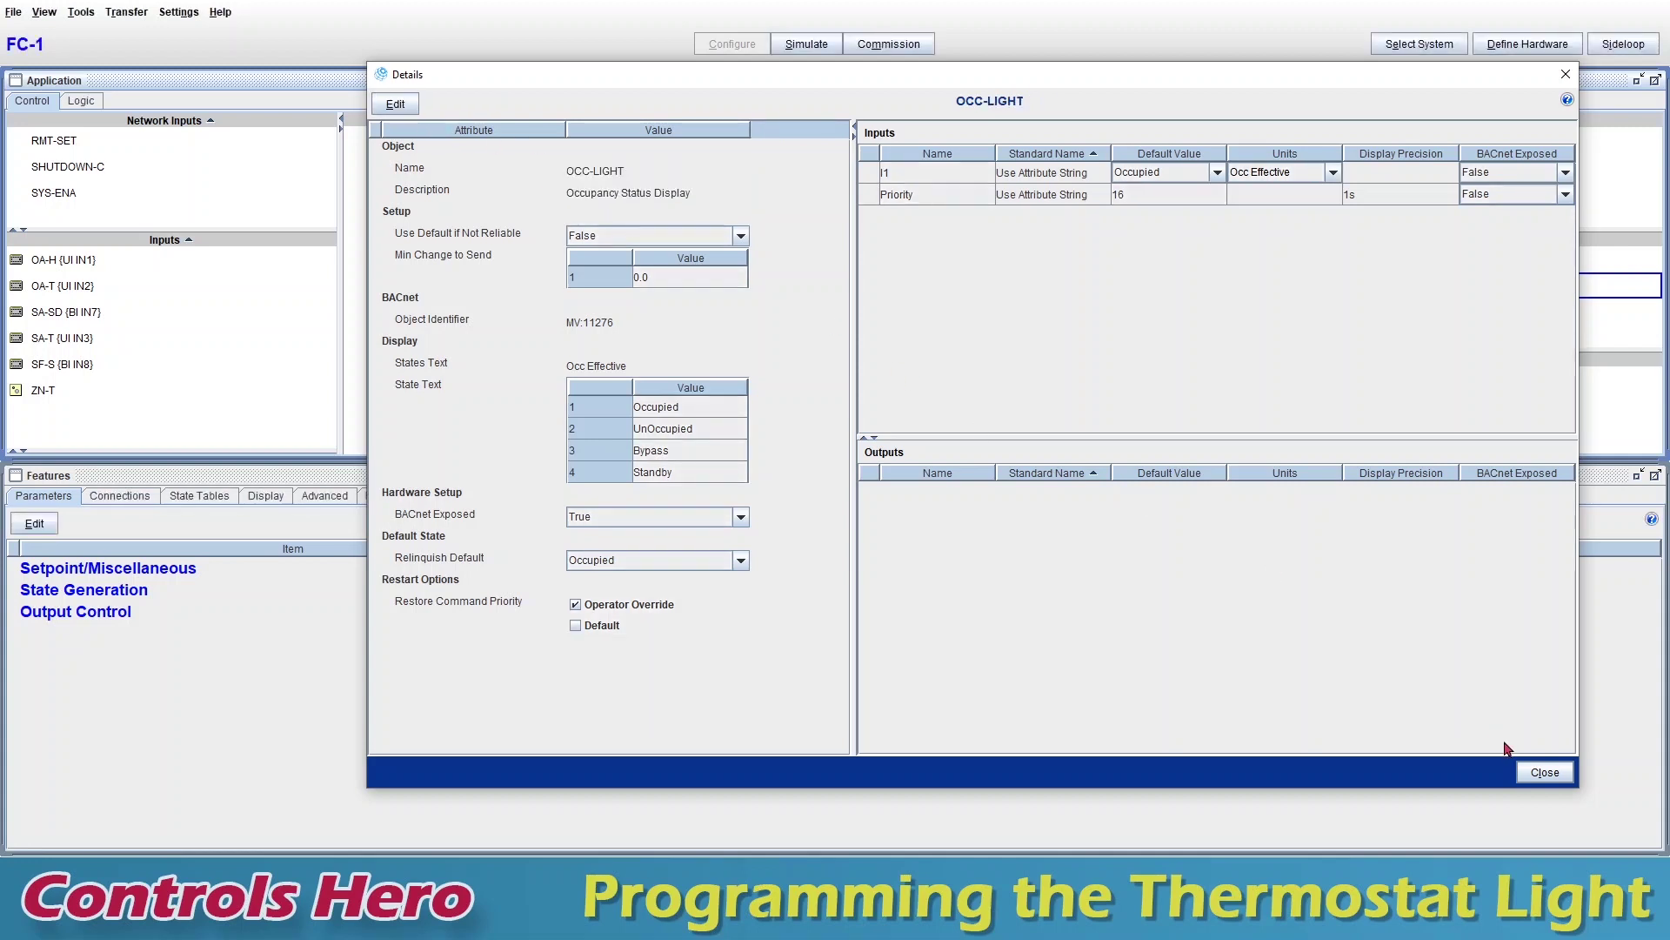
click(1544, 772)
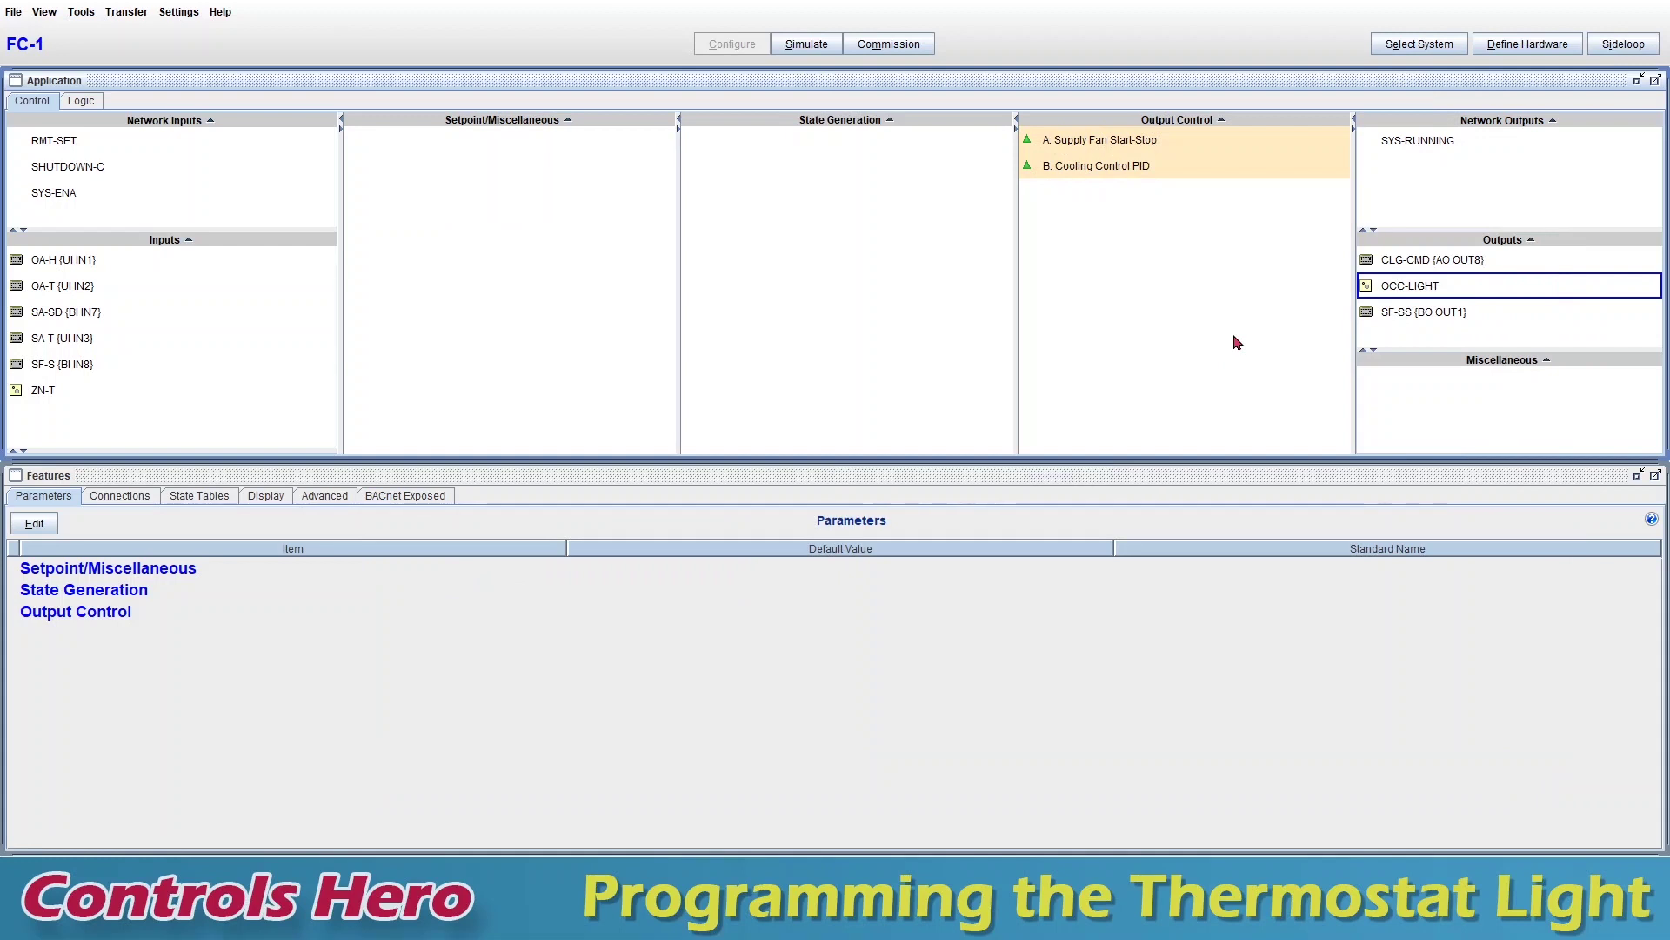
- Add one Activity module under Output Control with the user name 'Thermostat Light Command'
click(1343, 121)
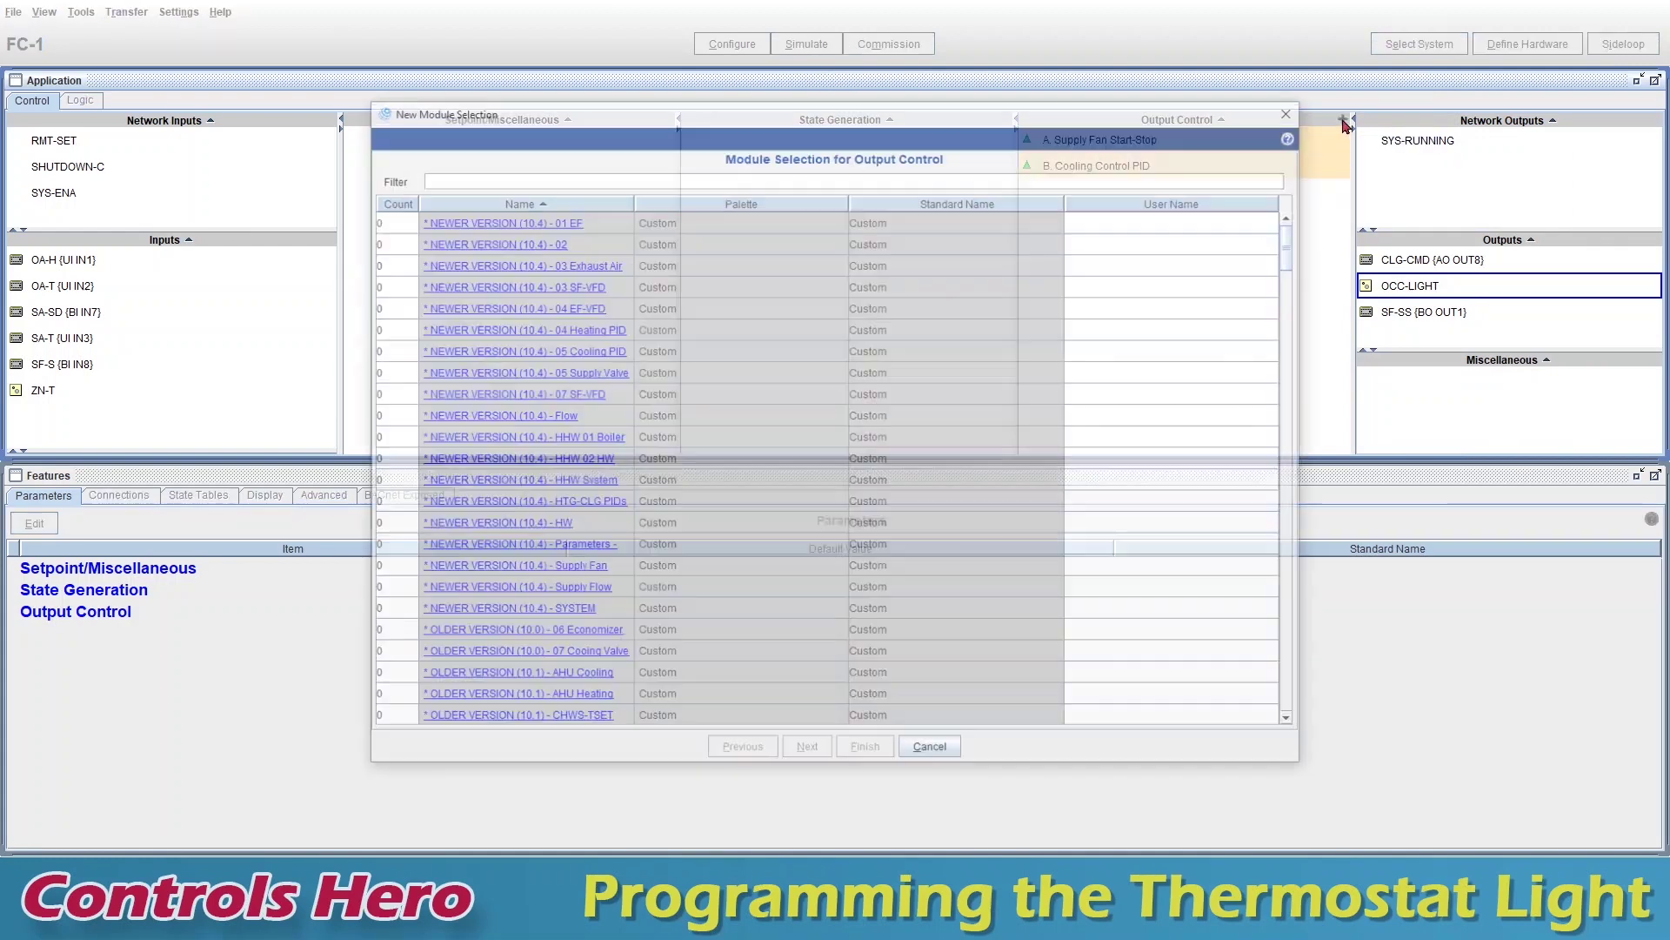
text(act)
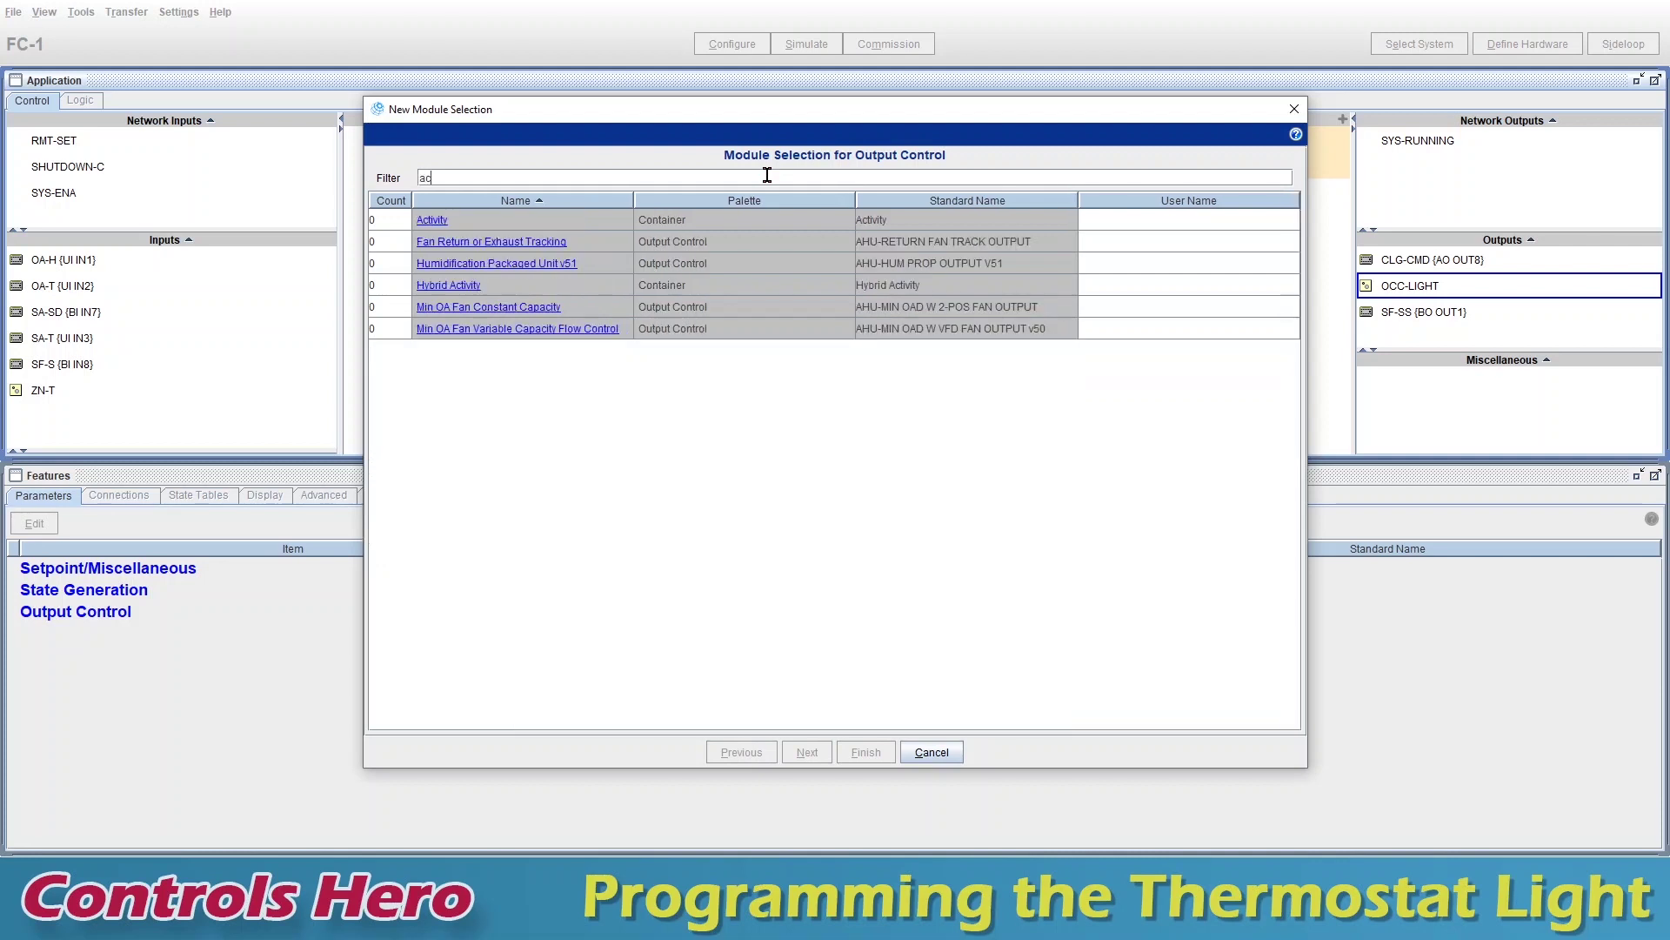
click(407, 220)
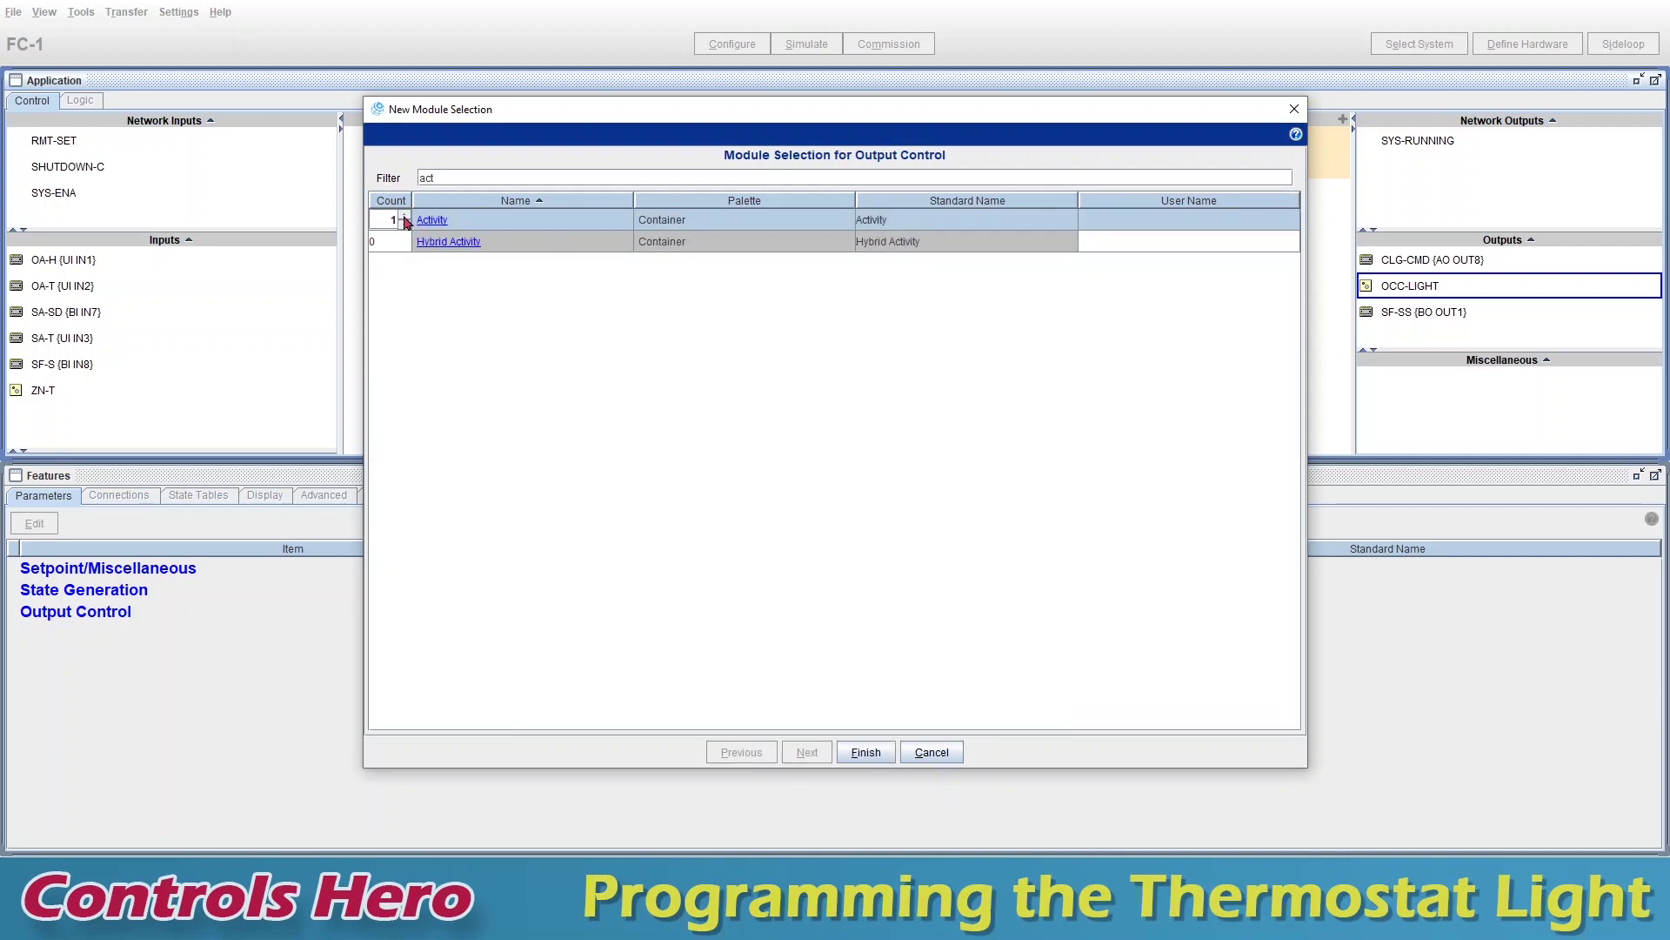
click(1149, 222)
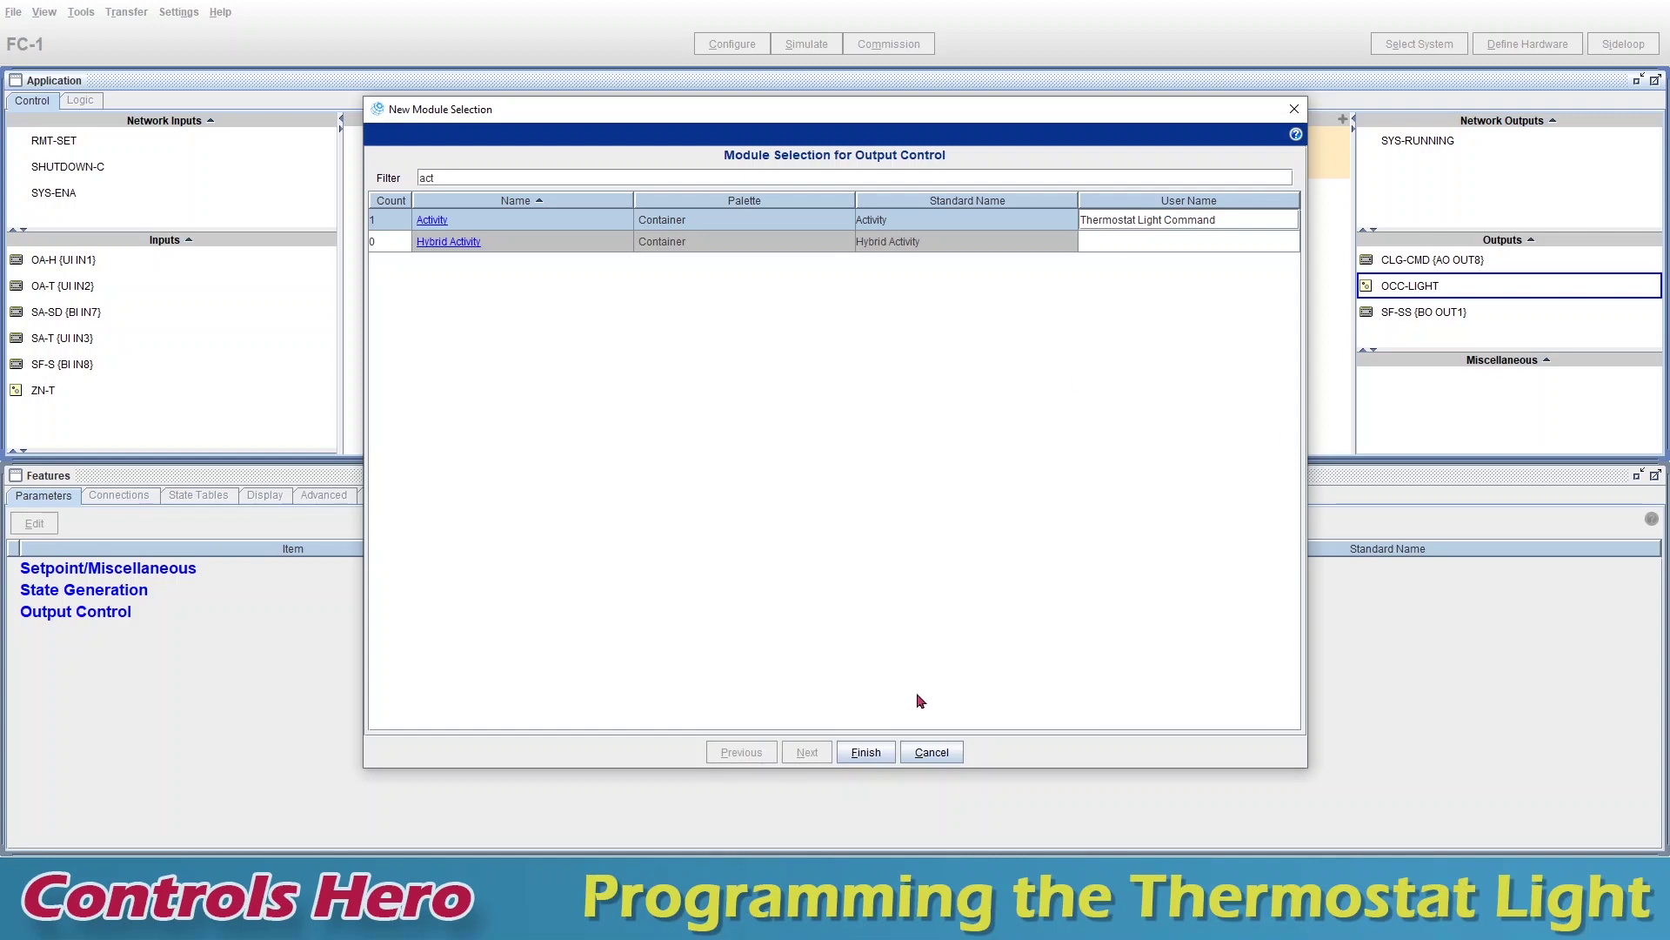
click(865, 750)
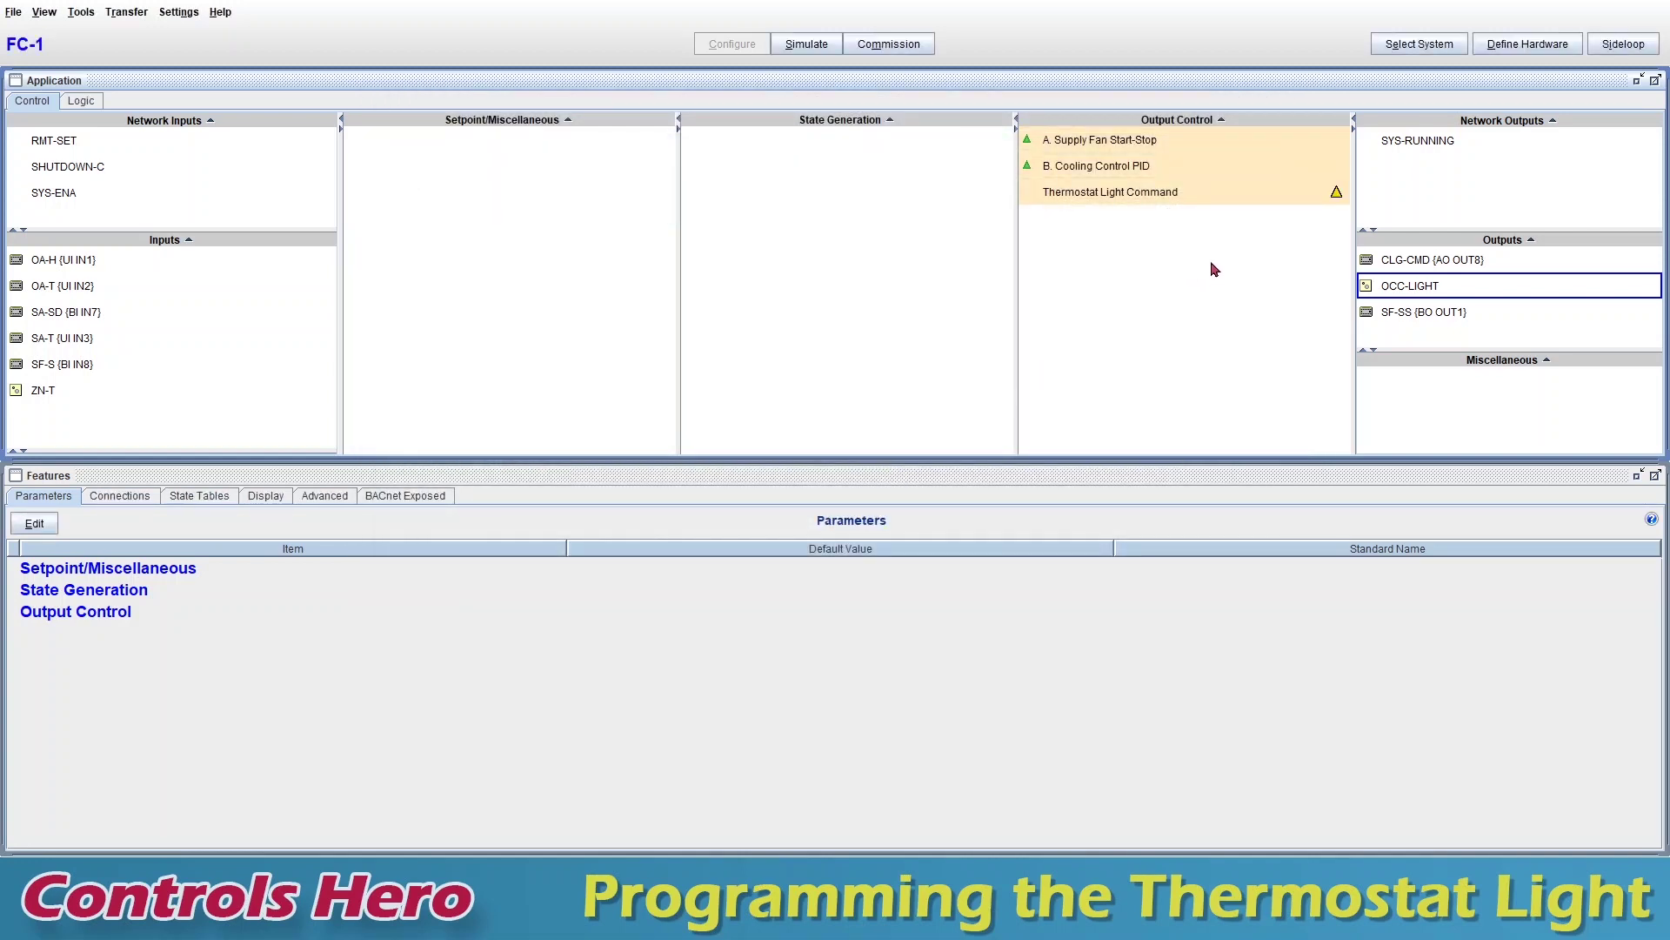
mouse_move(1156, 205)
mouse_move(1140, 161)
mouse_down()
mouse_move(1418, 299)
mouse_move(1154, 145)
mouse_up()
right_click(1154, 145)
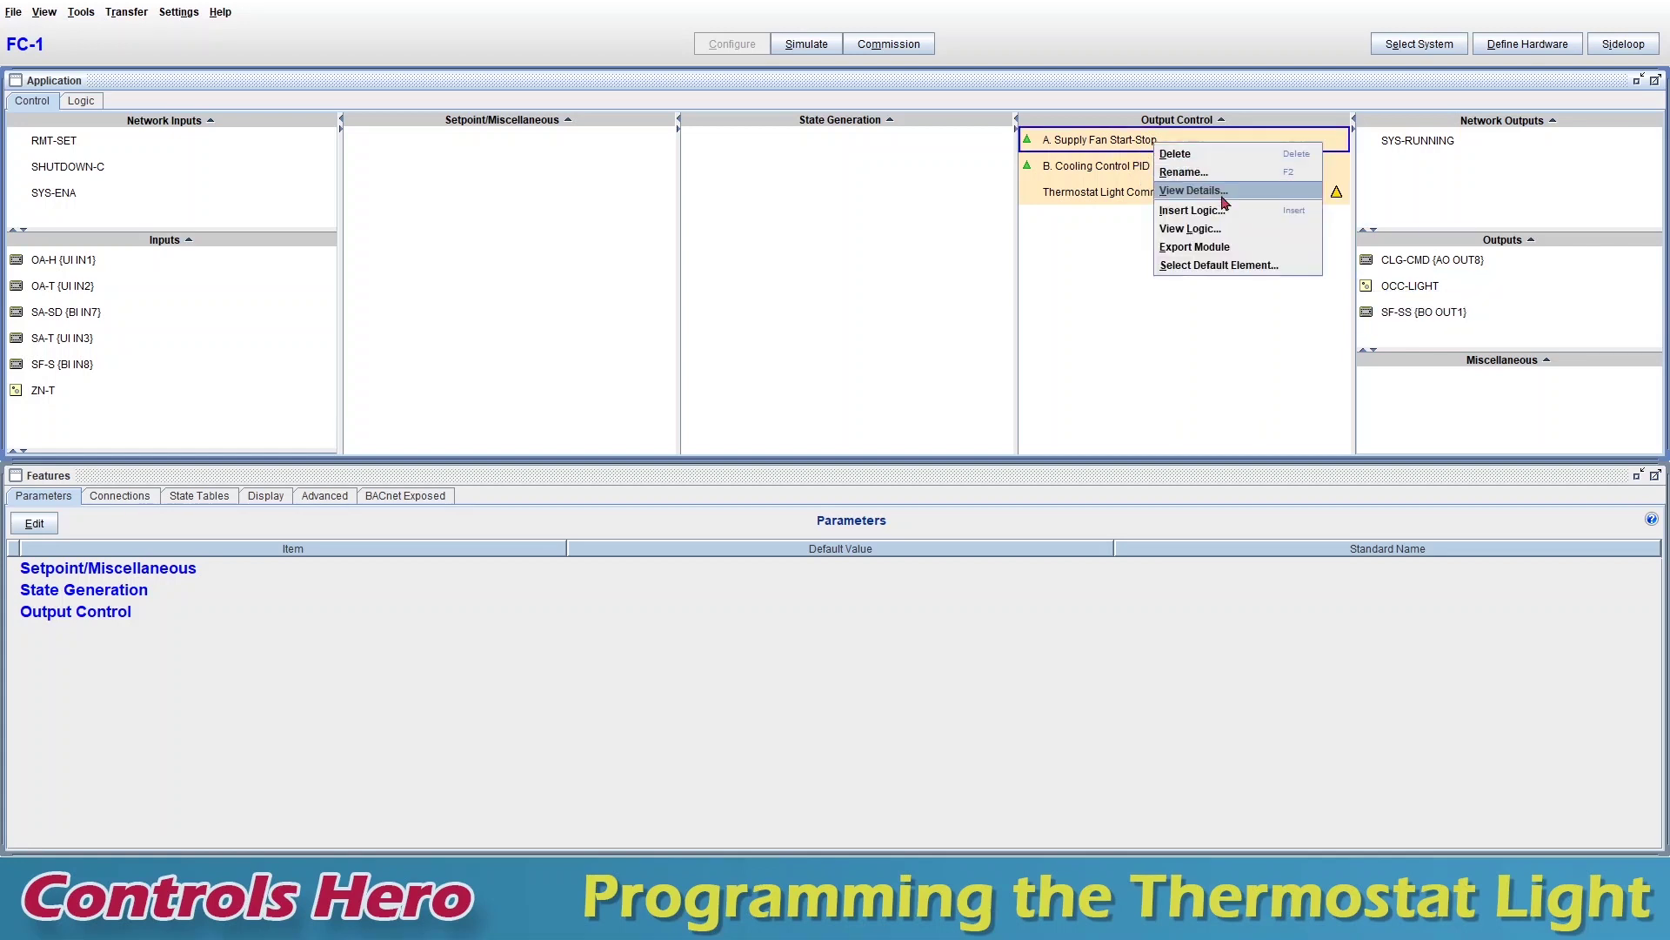
click(1233, 229)
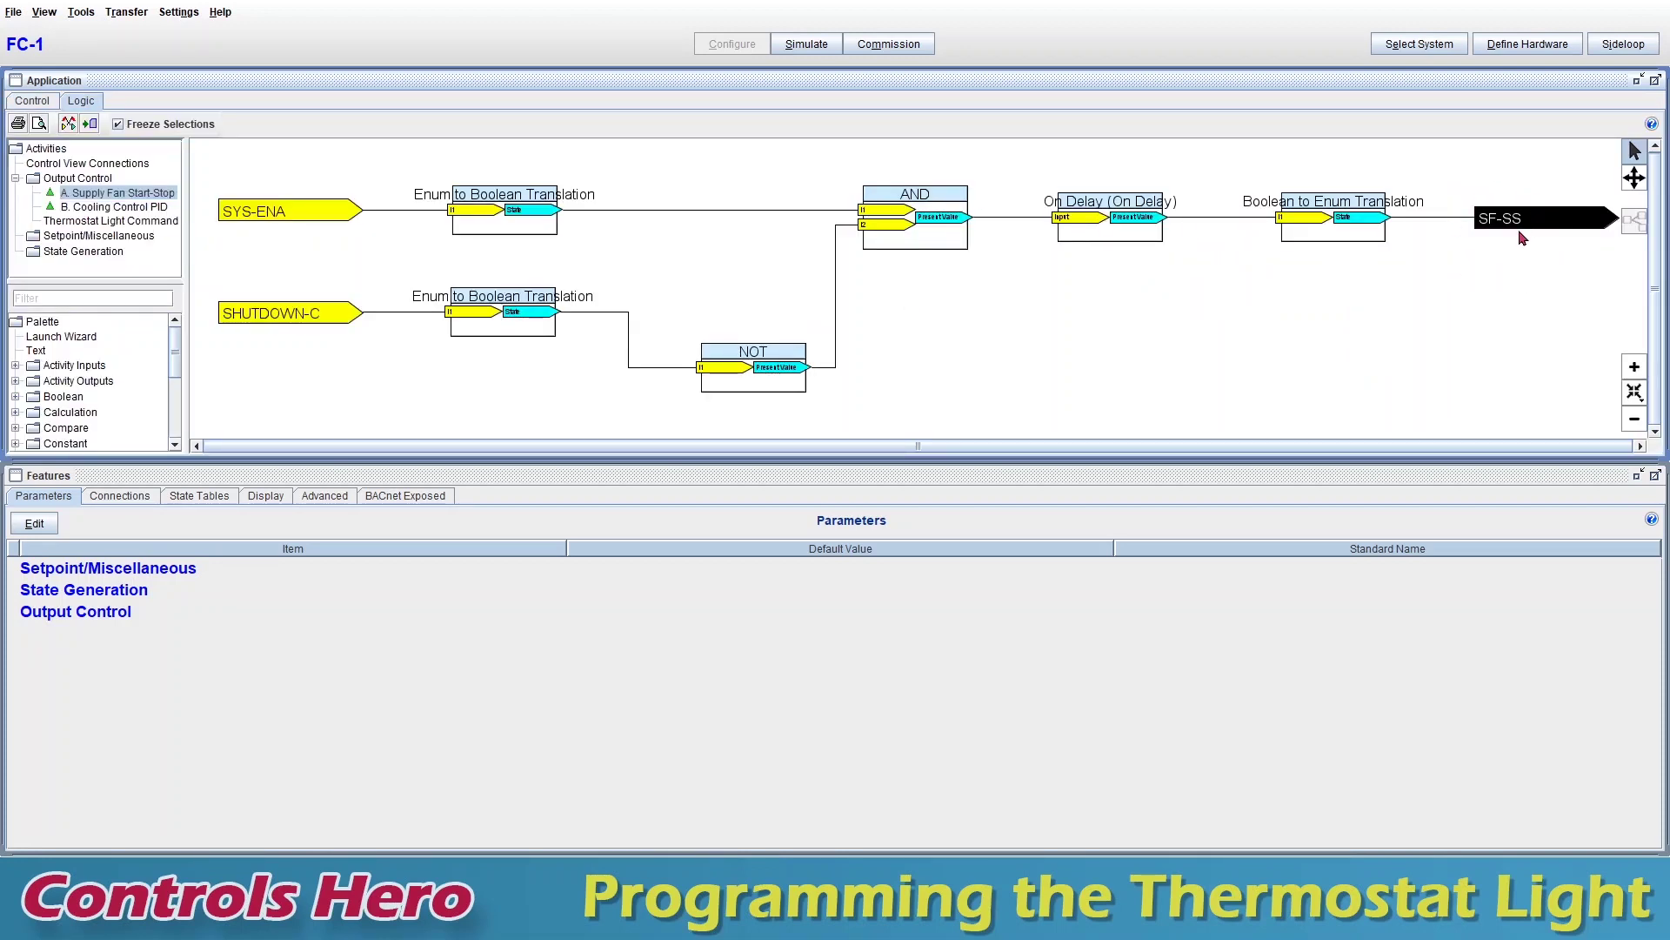
mouse_move(1520, 226)
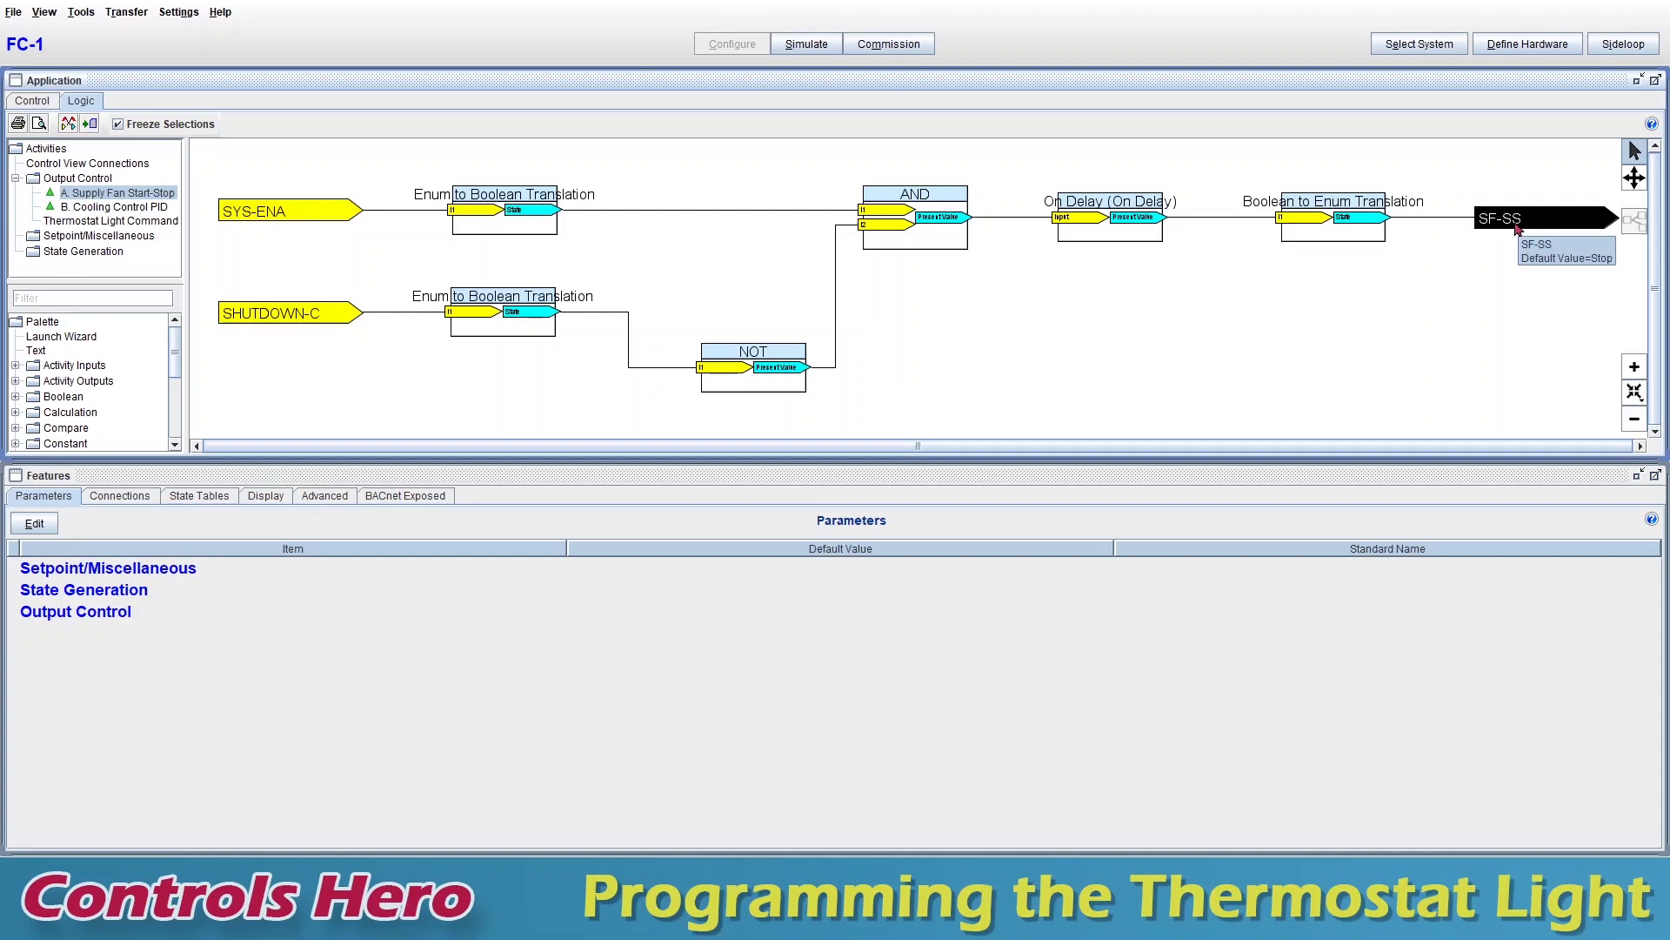
double_click(1518, 225)
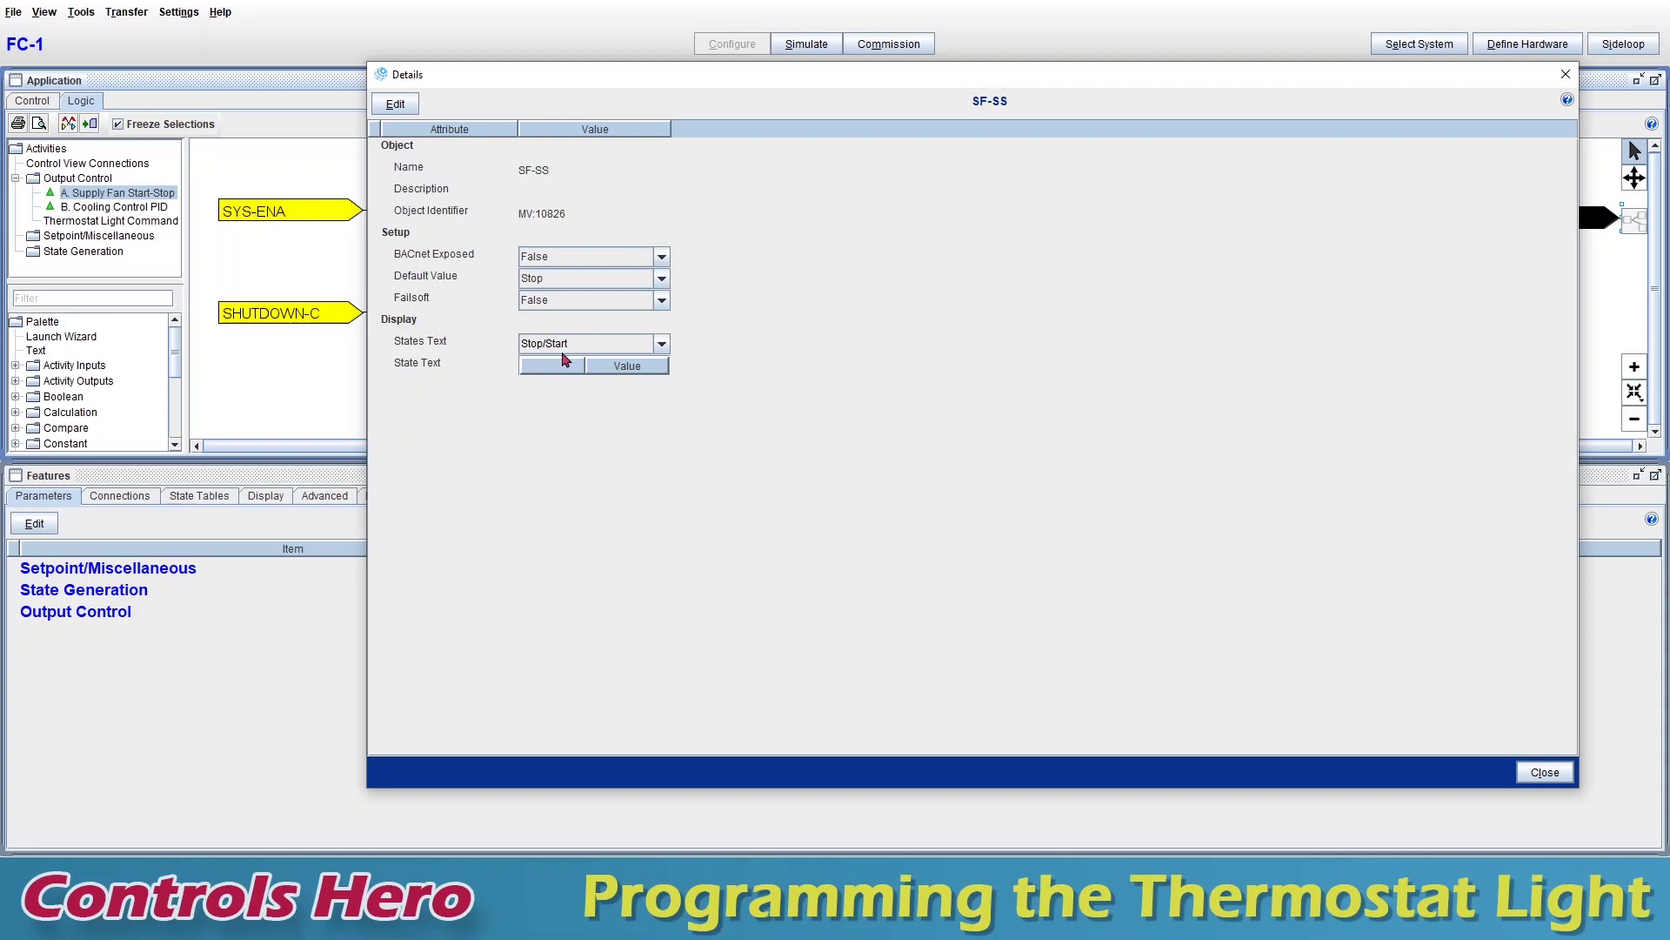
click(1542, 772)
click(45, 103)
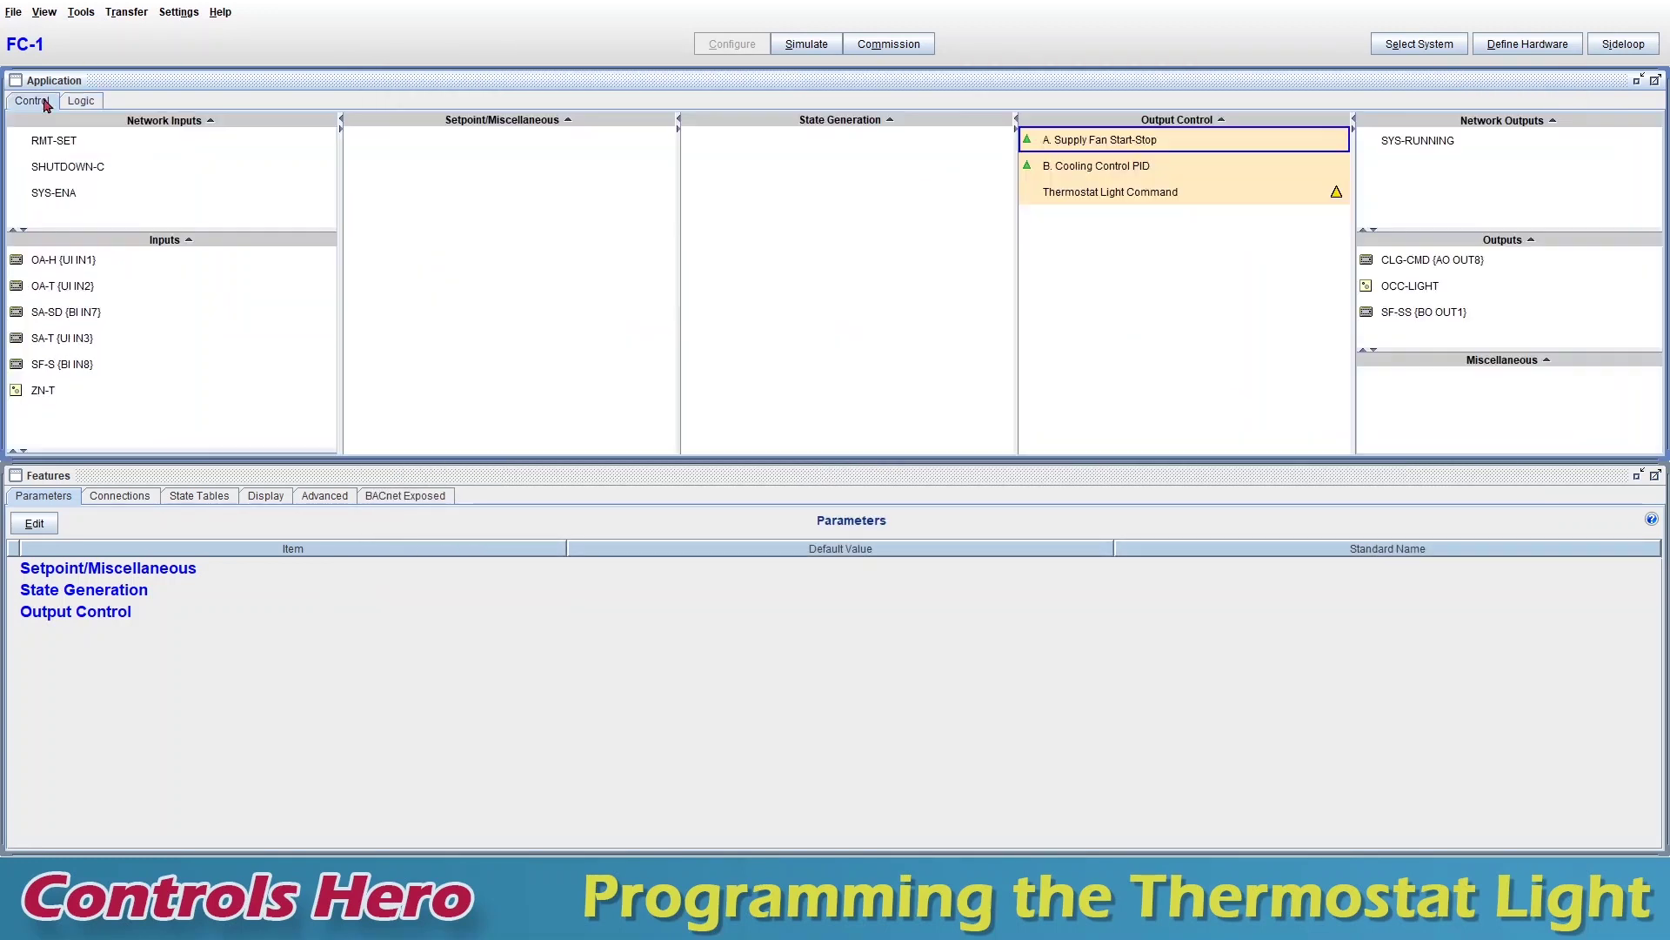
- Open the Thermostat Light Command logic and drop an Input (Enum) block onto the canvas
click(1174, 194)
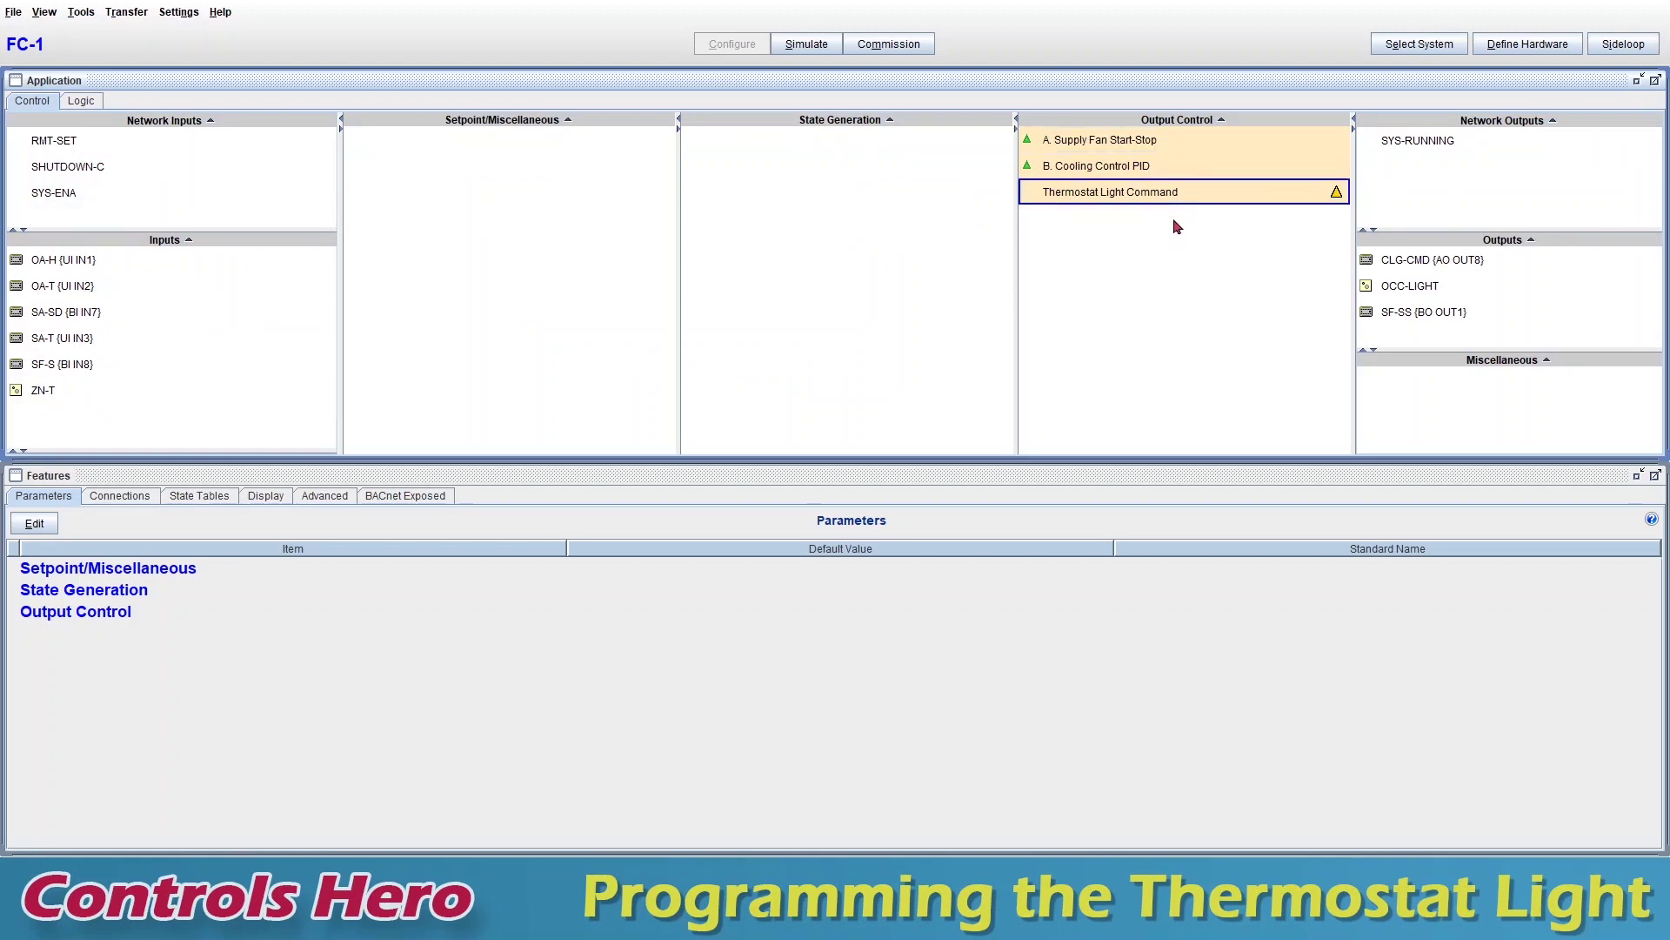
right_click(1188, 196)
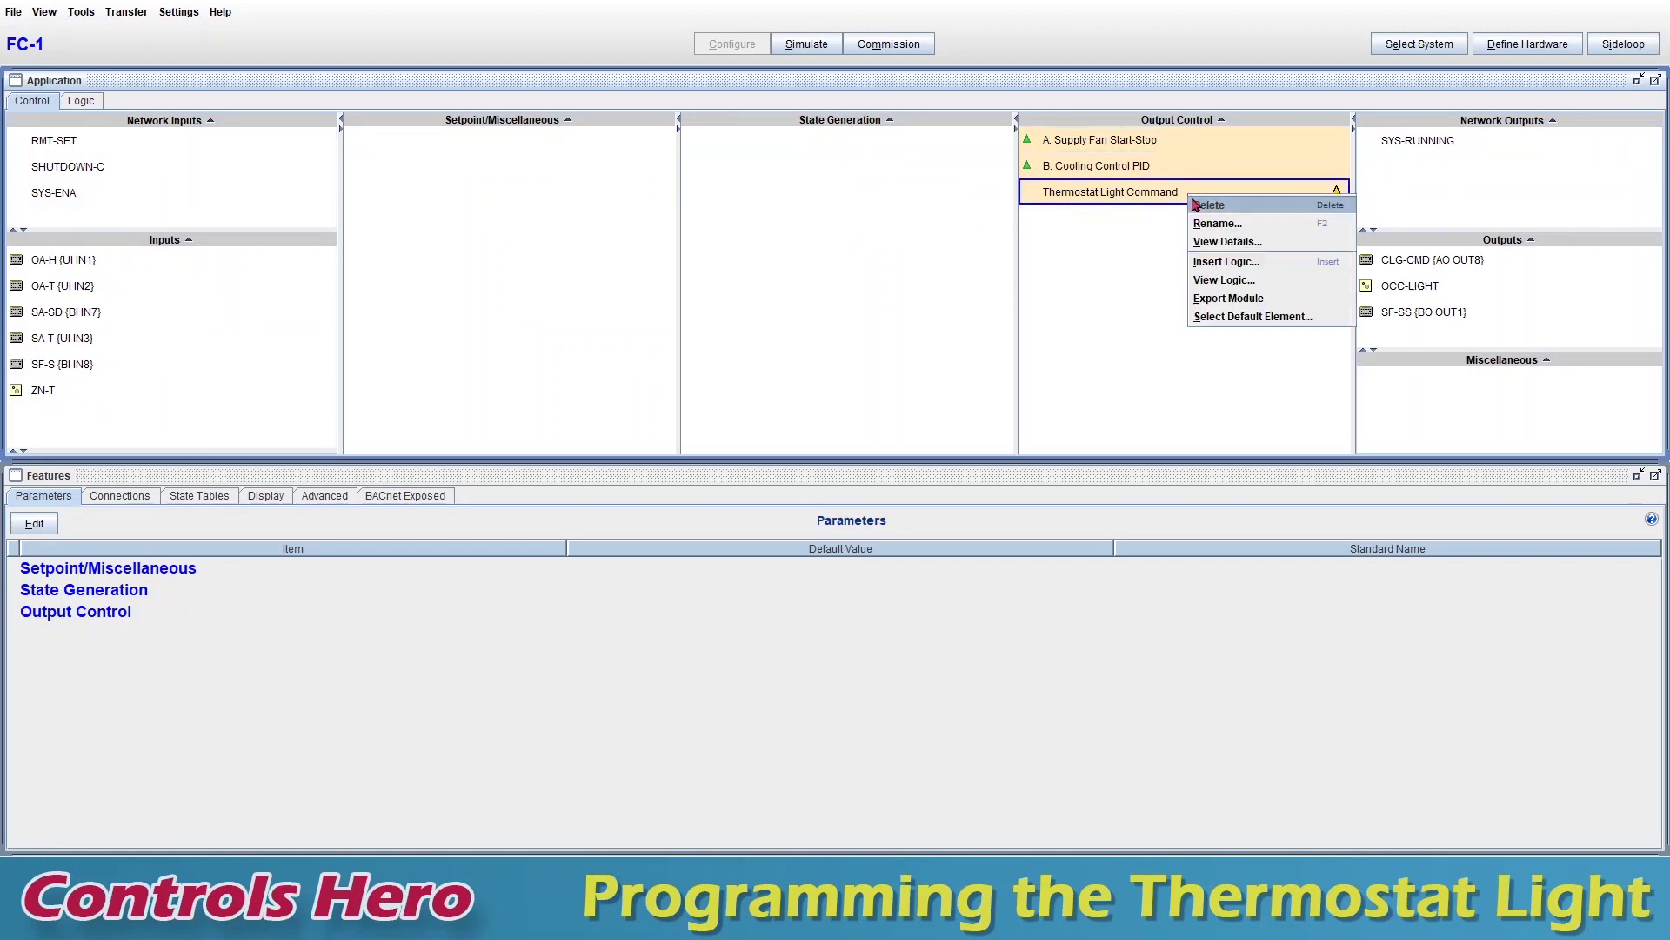
click(1269, 285)
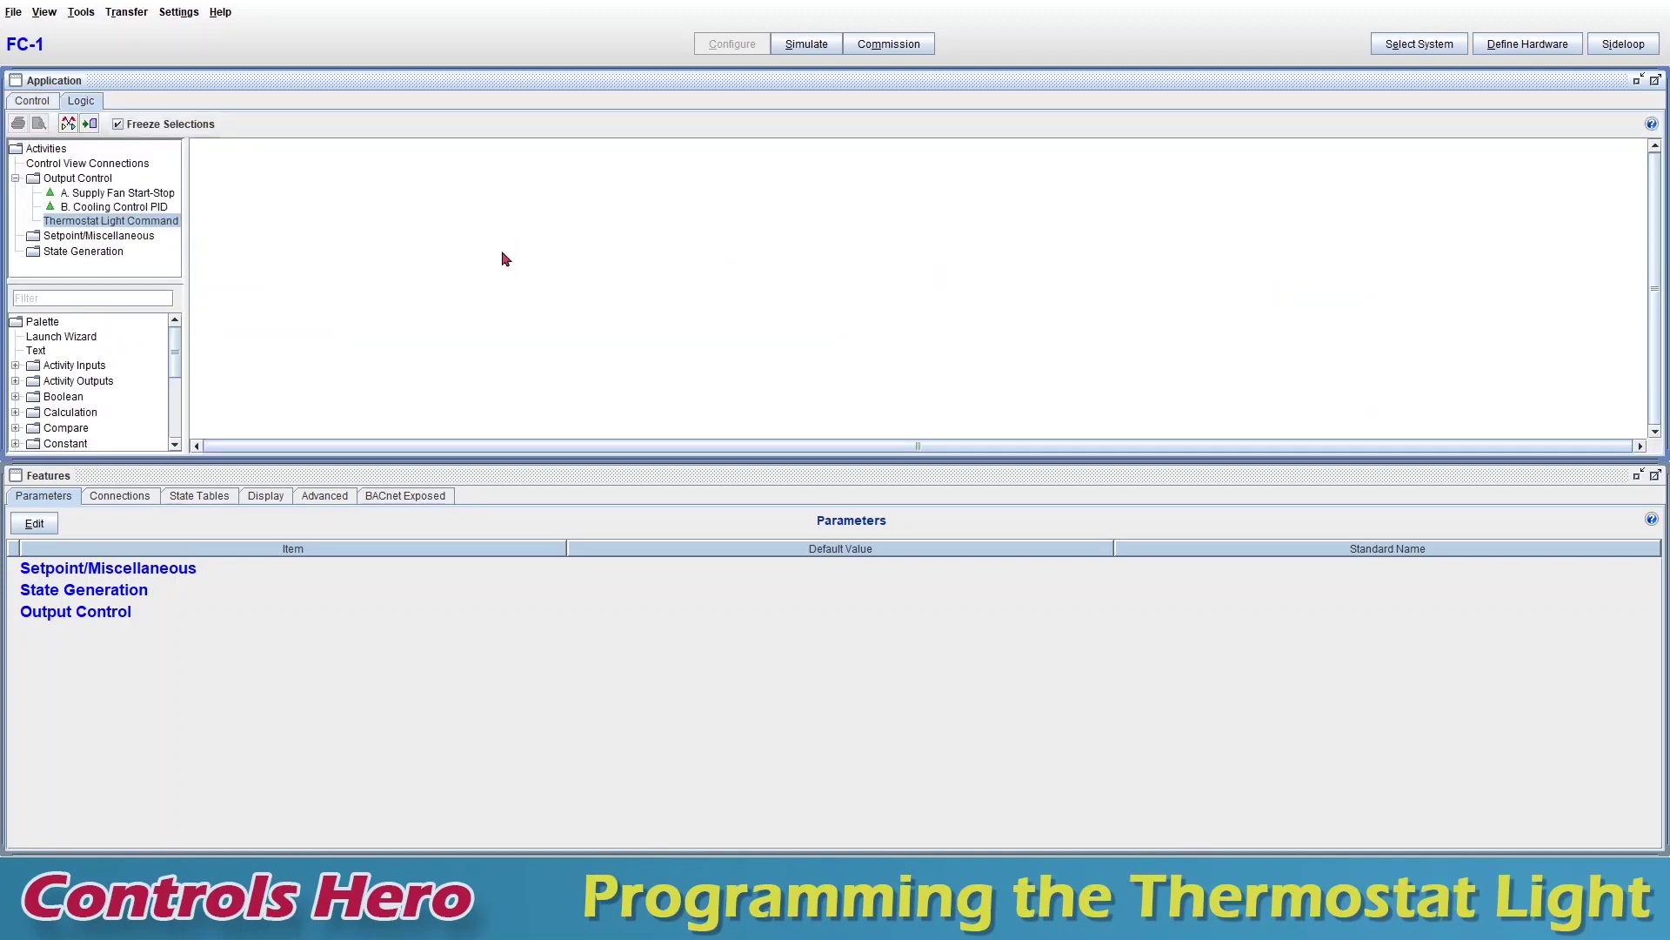
click(16, 366)
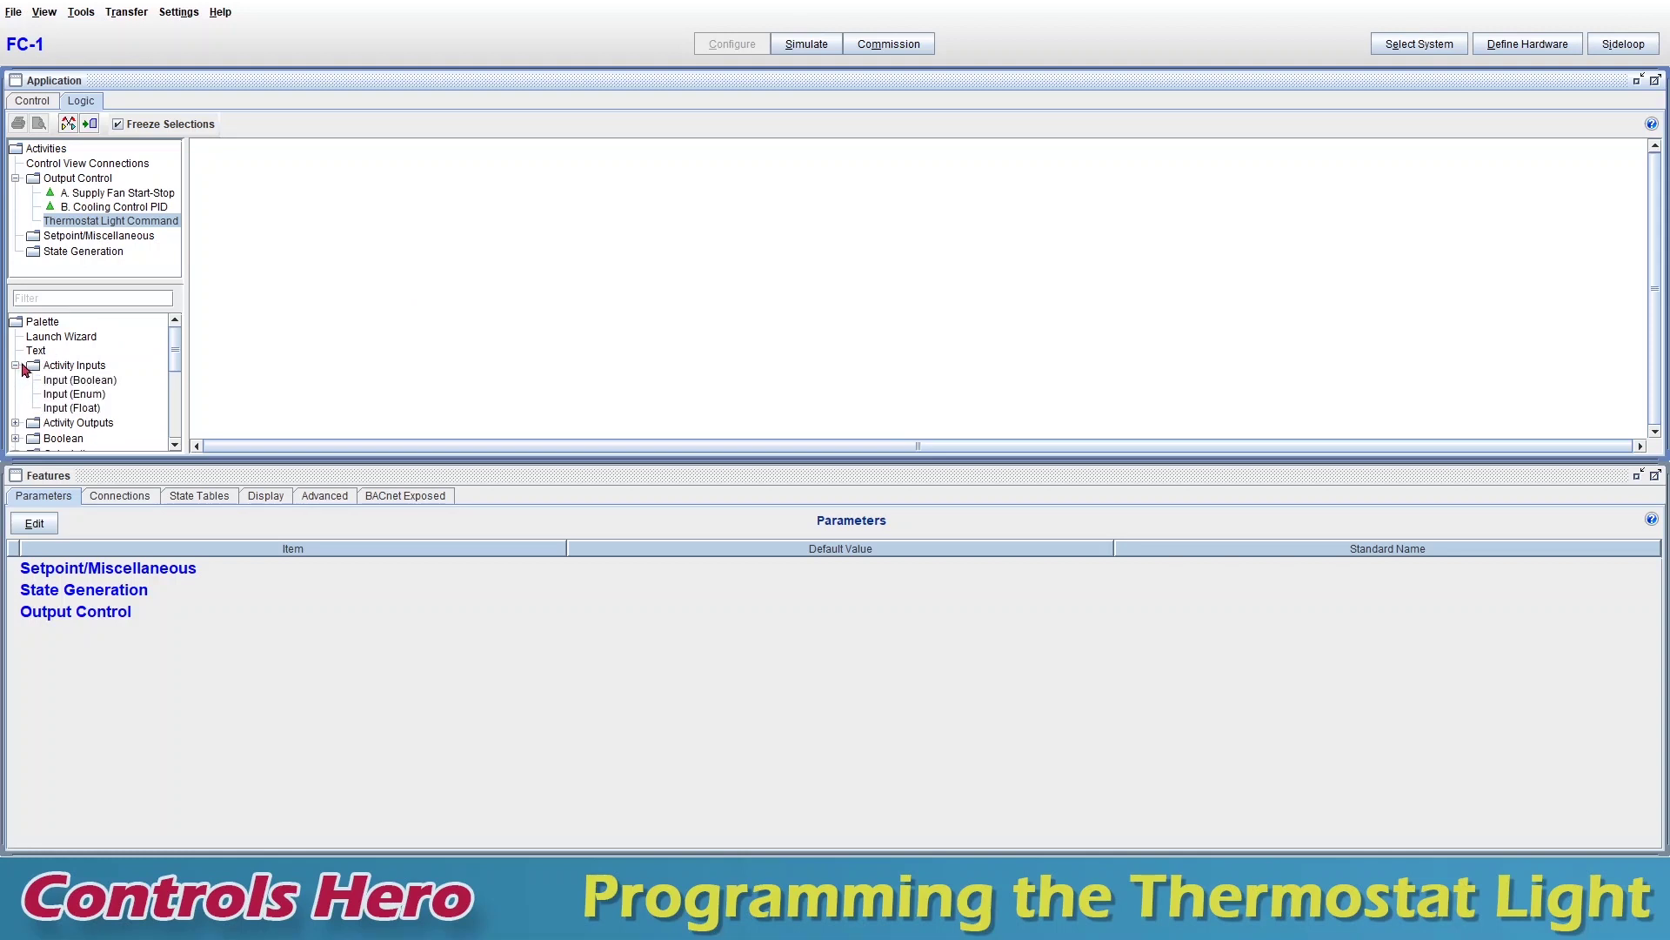
click(92, 397)
drag(574, 291, 574, 291)
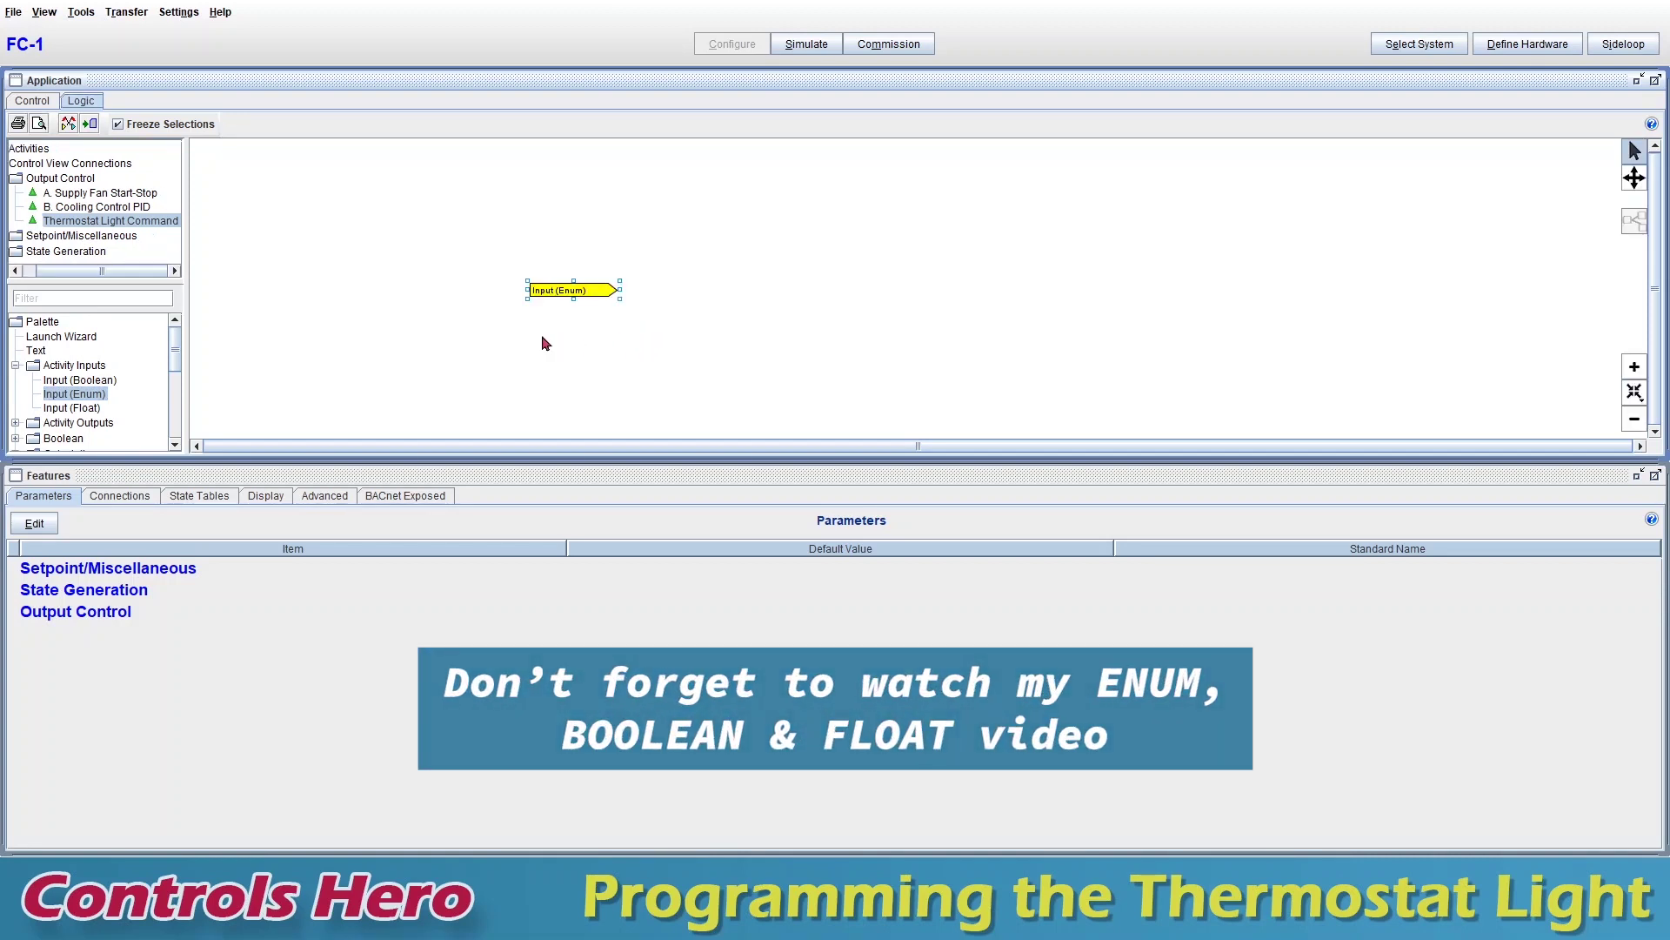
- Place an Output (Enum) block from Activity Outputs to the right of the enum input
click(16, 366)
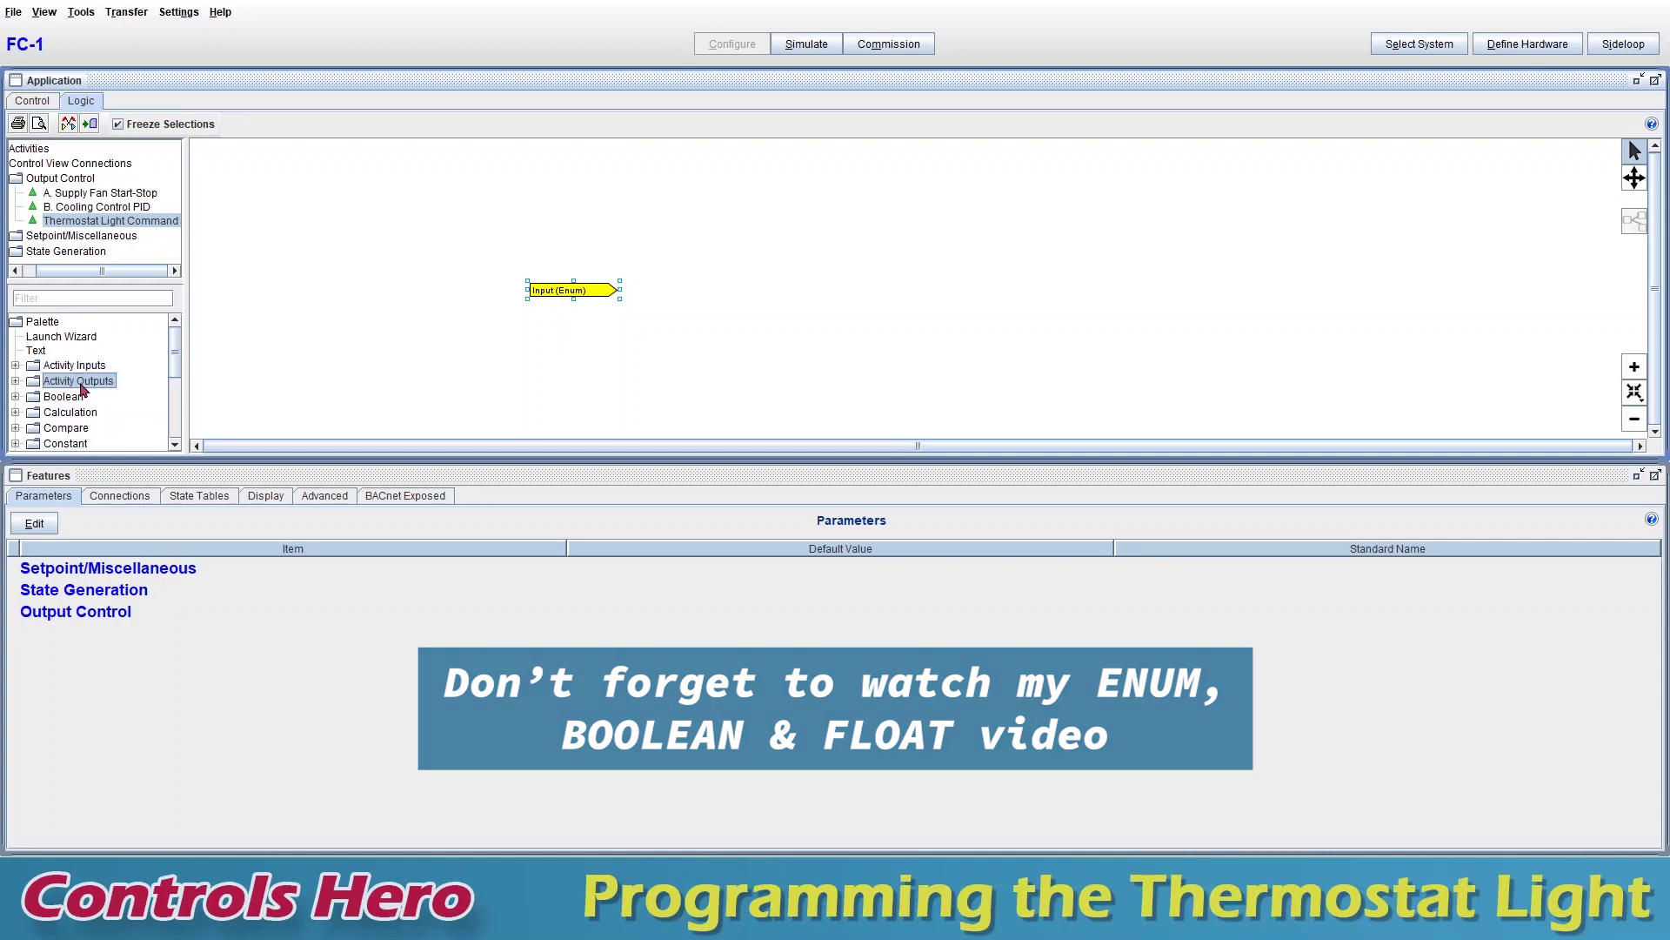
click(16, 382)
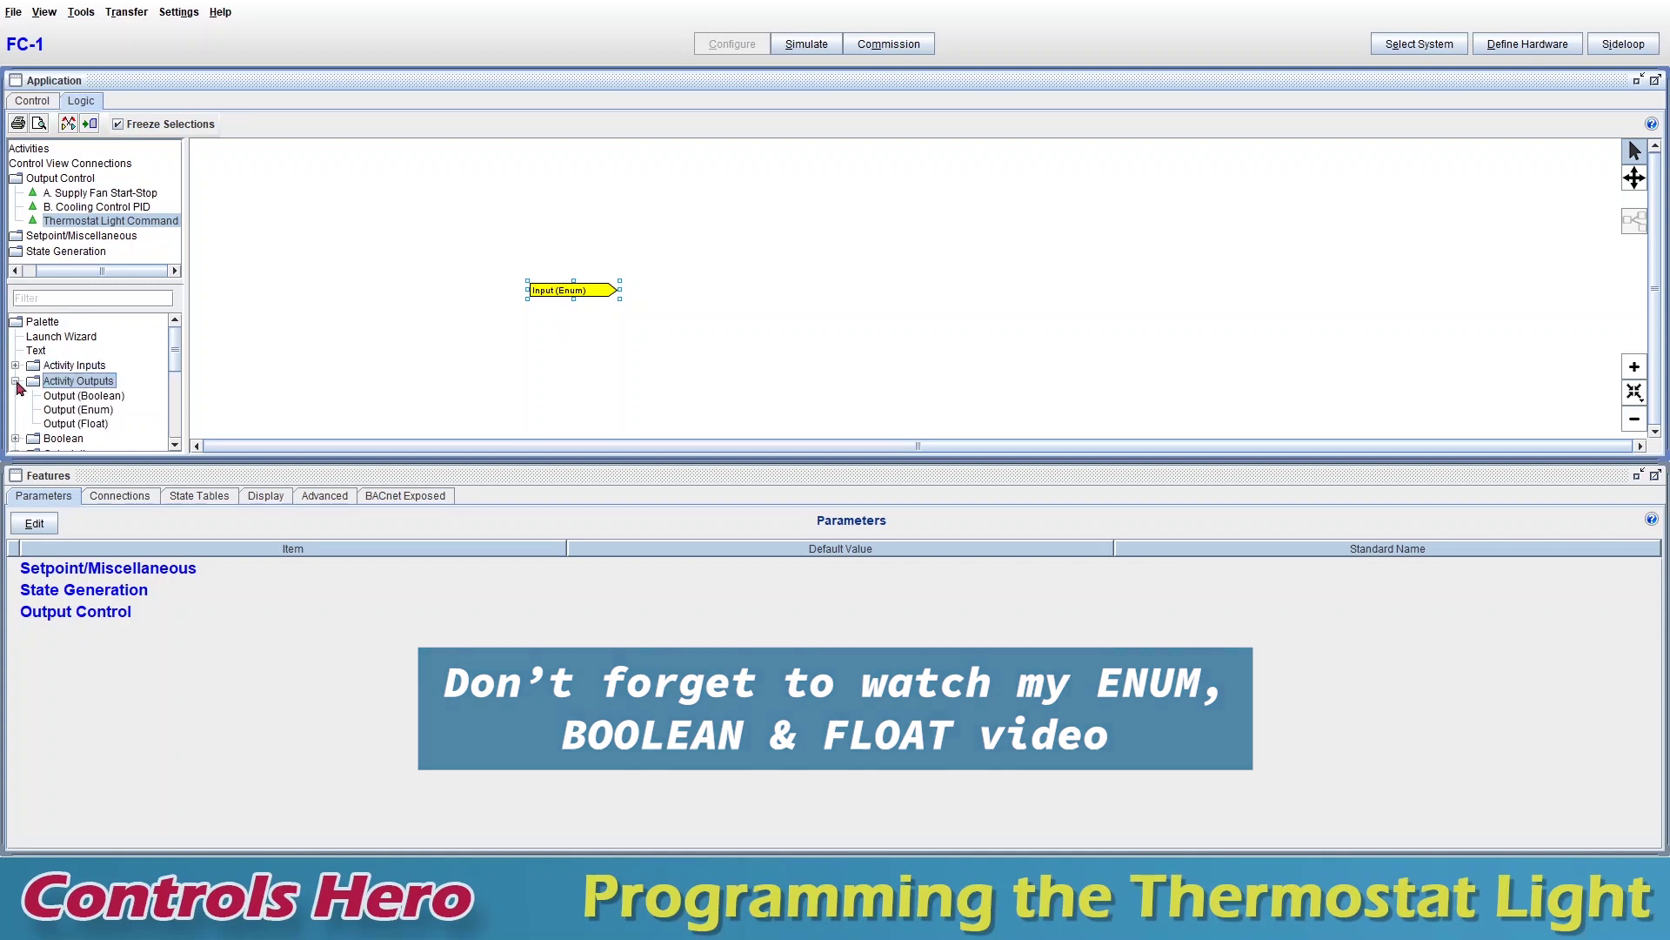
click(105, 415)
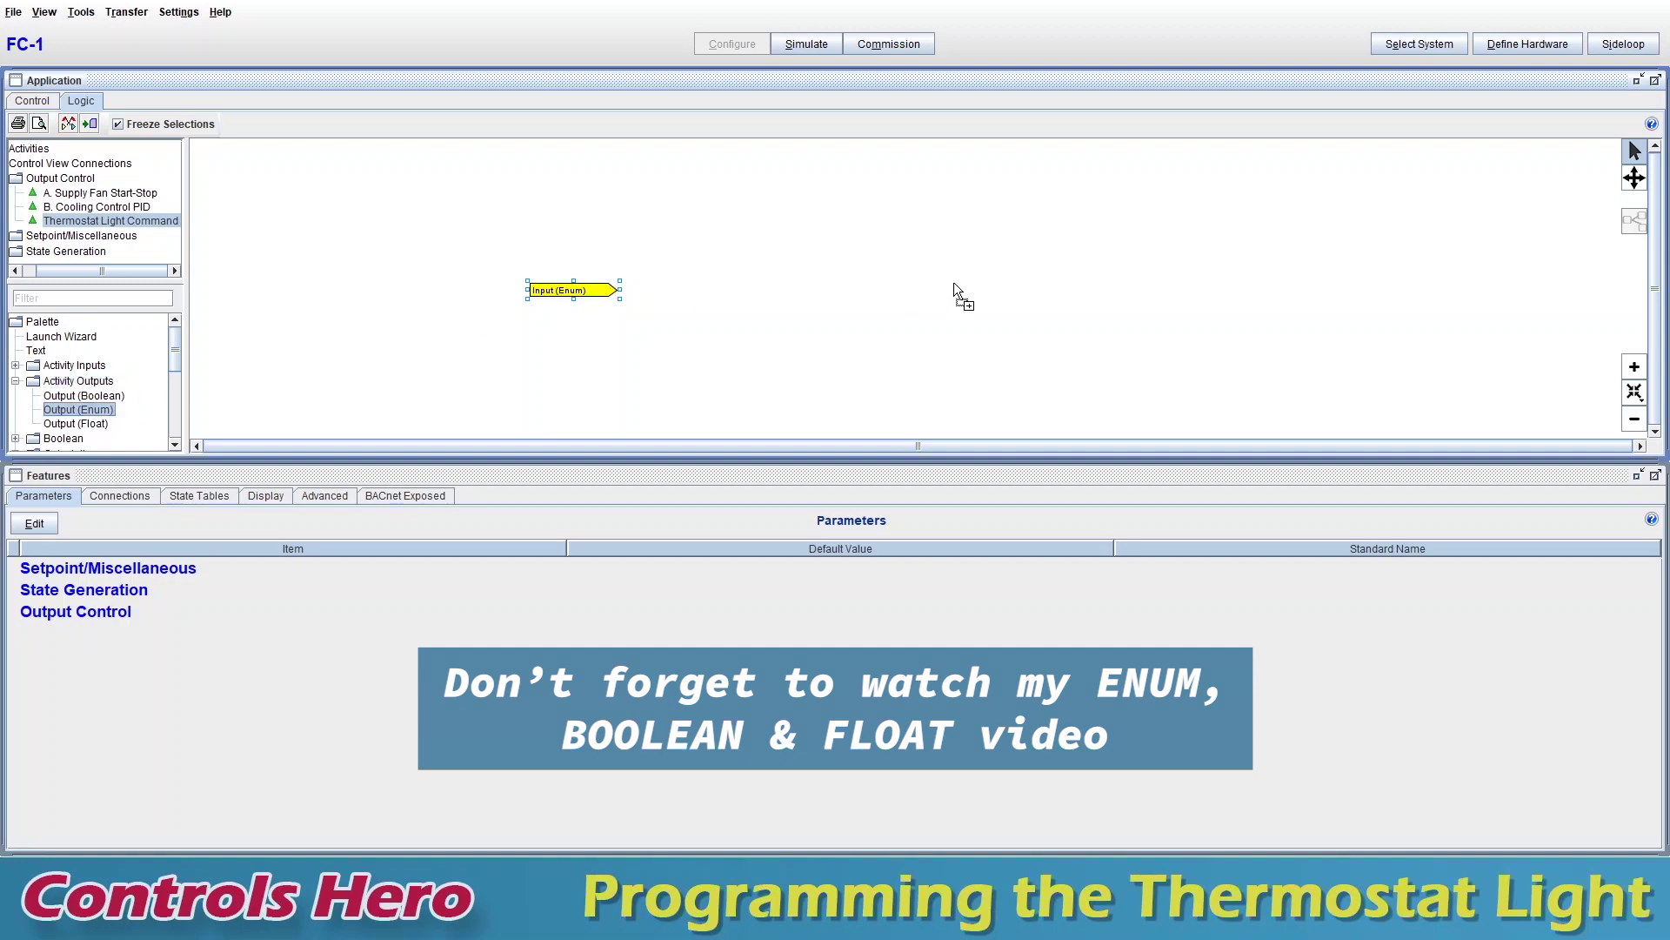
click(1079, 289)
click(604, 310)
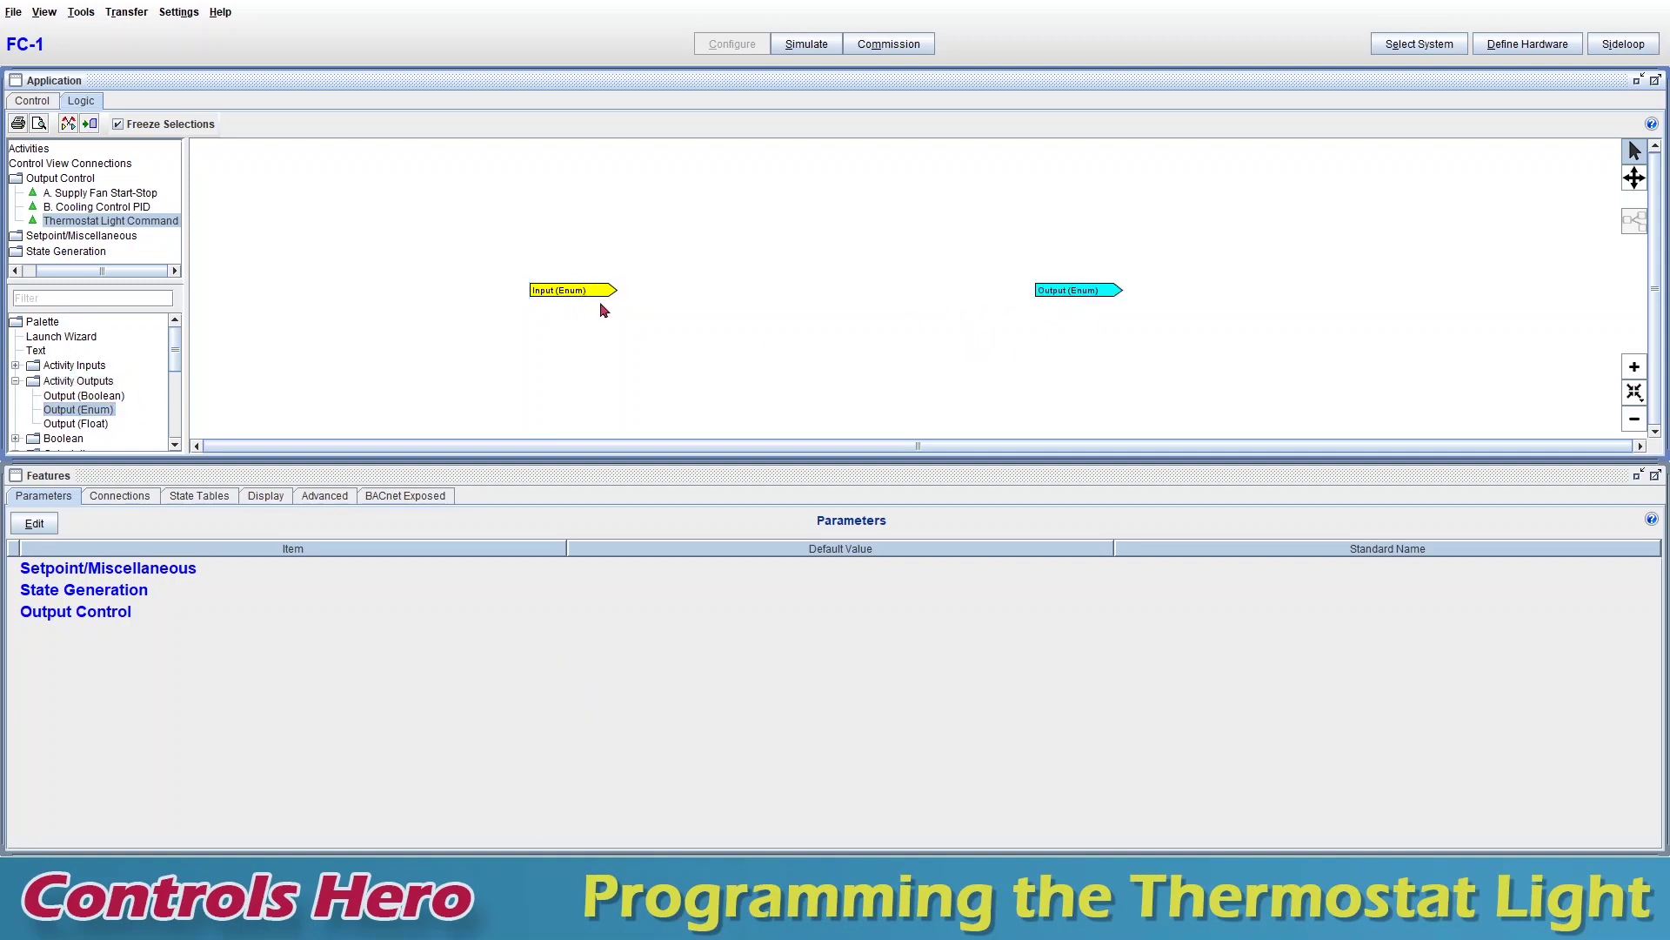
- Rename the enum input block to SF-SS and the enum output block to OCC-LIGHT
key(F2)
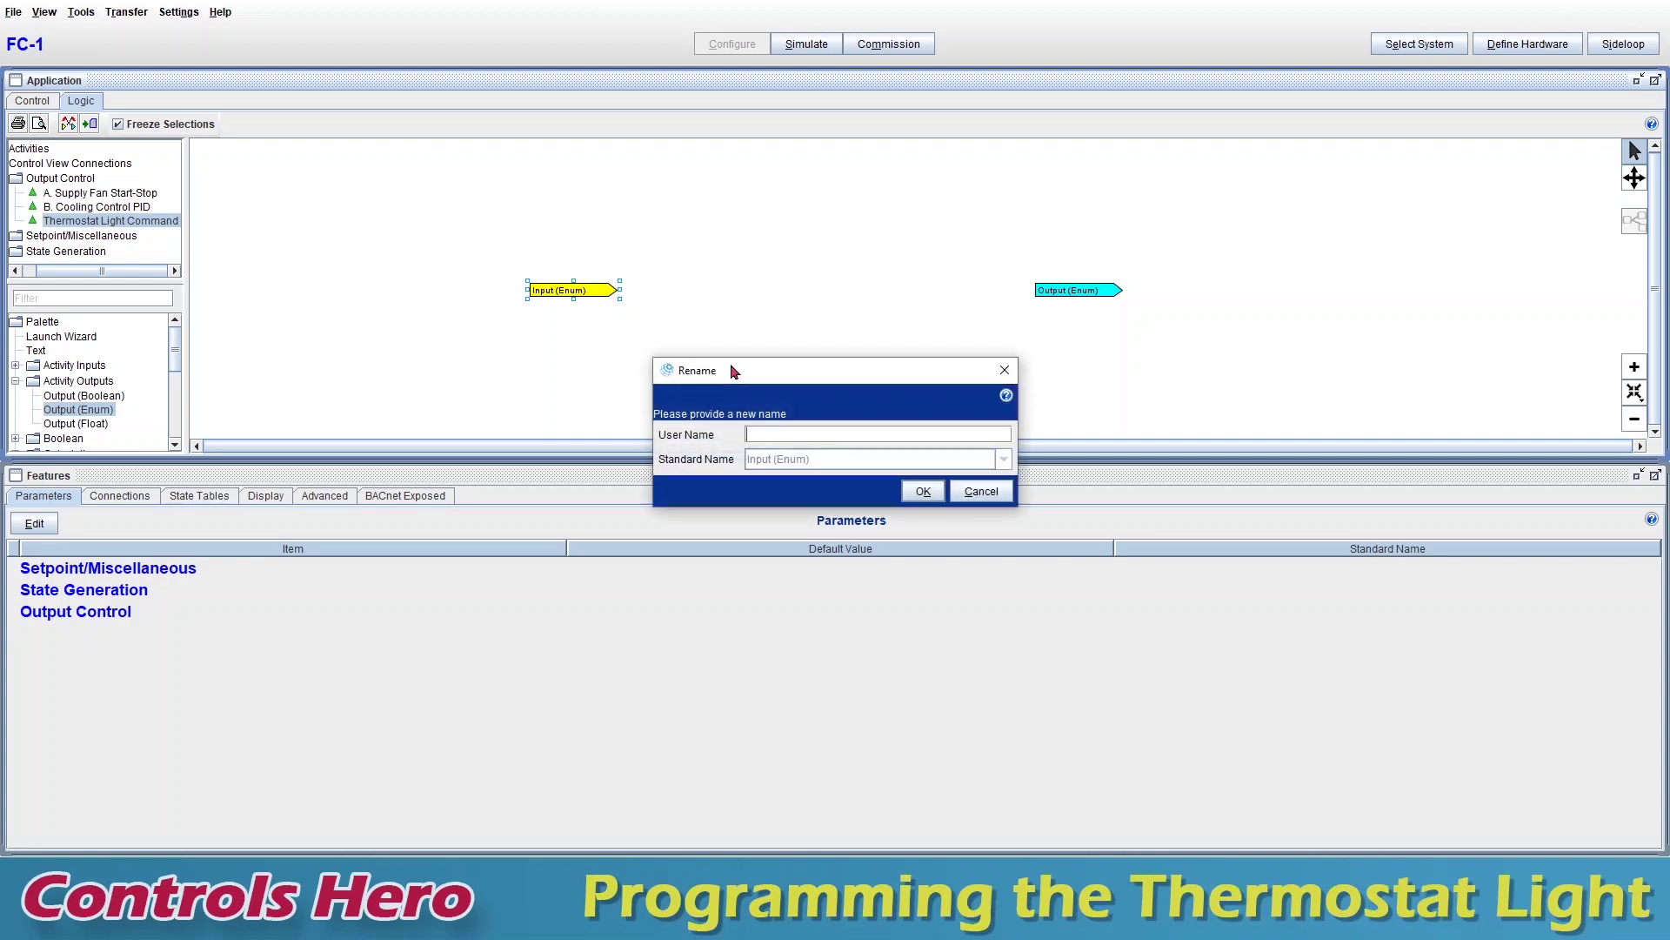
text(SF-SS)
key(Return)
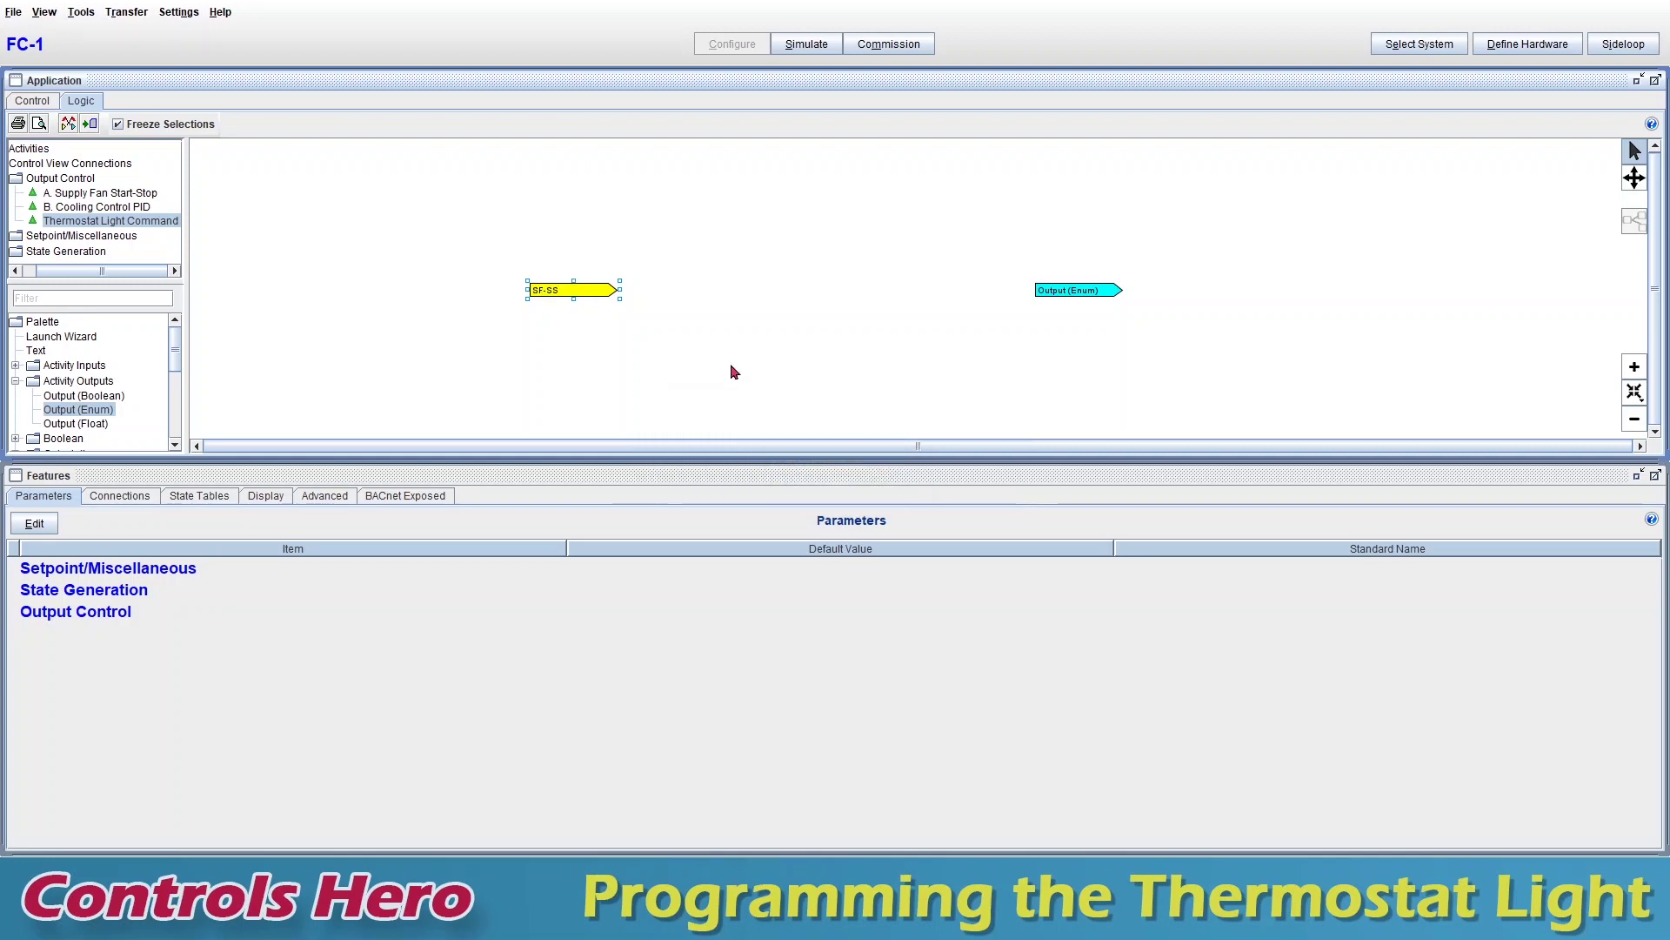
click(1076, 293)
key(F2)
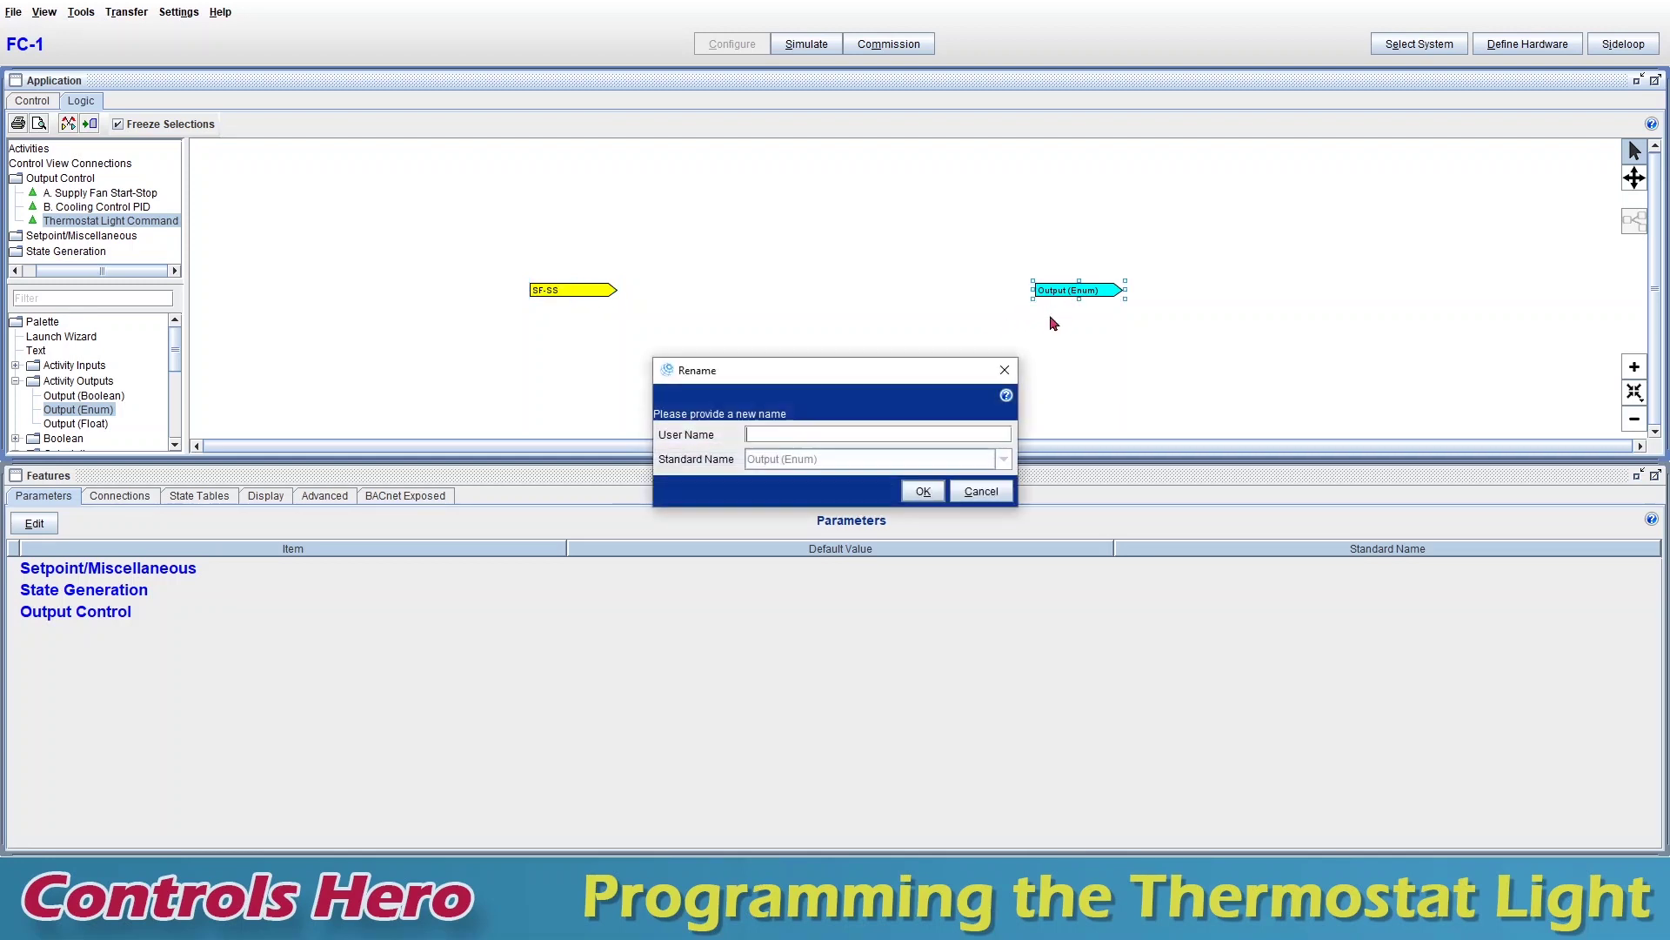
text(OCC-LIGHT)
key(Return)
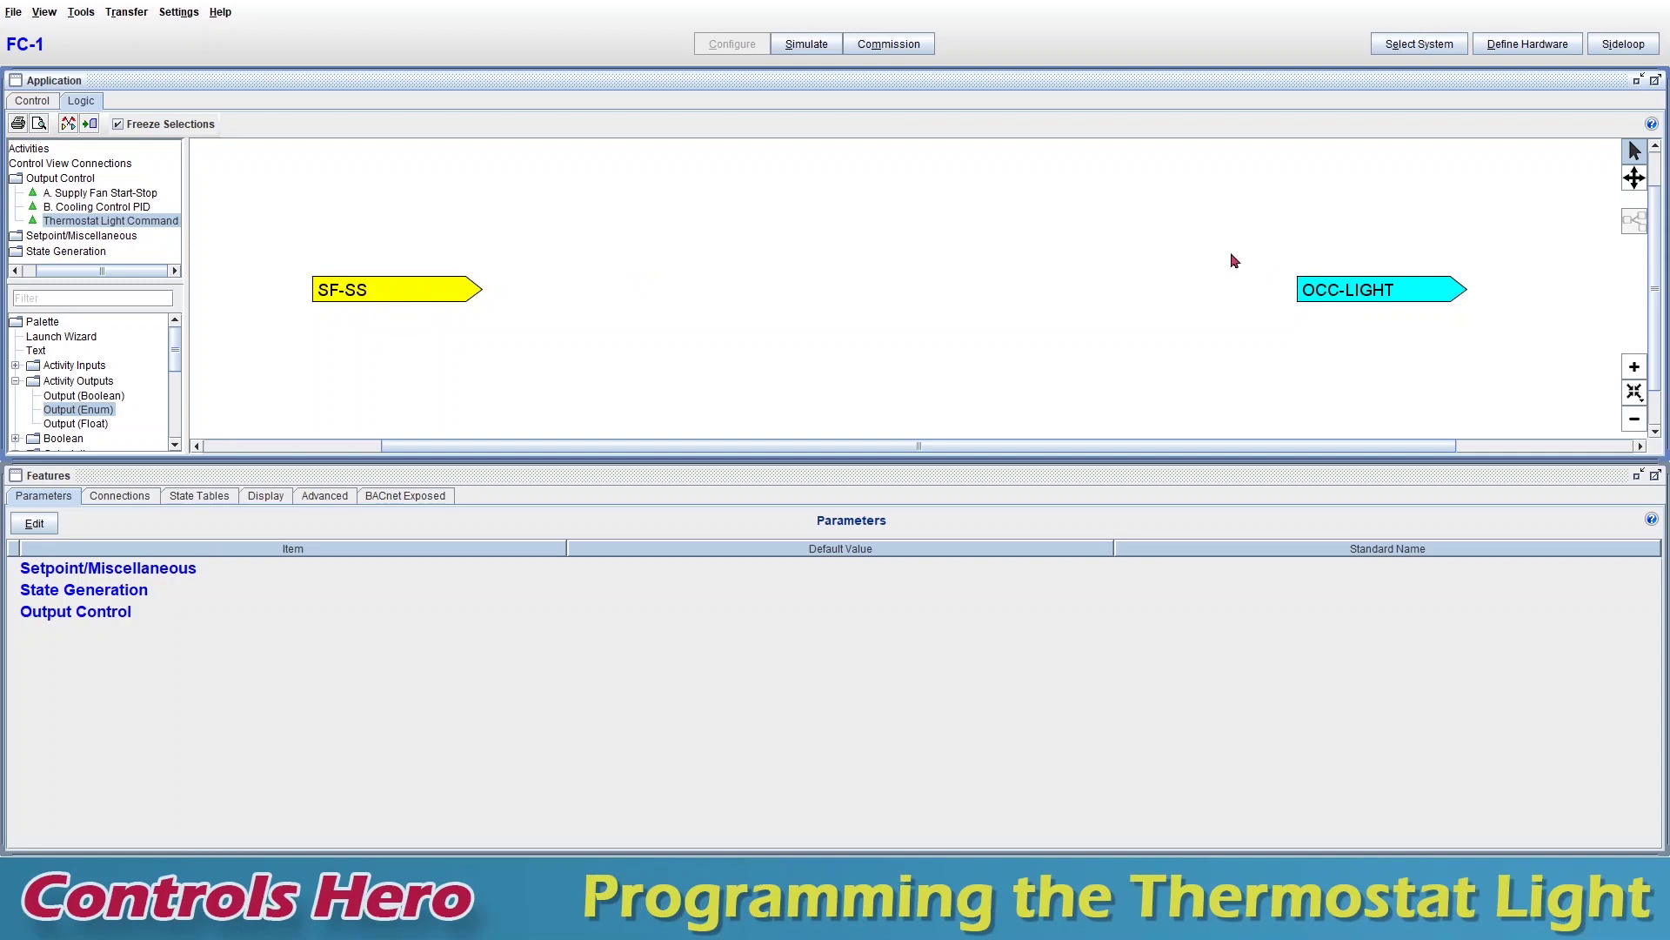
- Set the SF-SS block's States Text to Stop/Start in its Details so it defaults to Stop
right_click(385, 296)
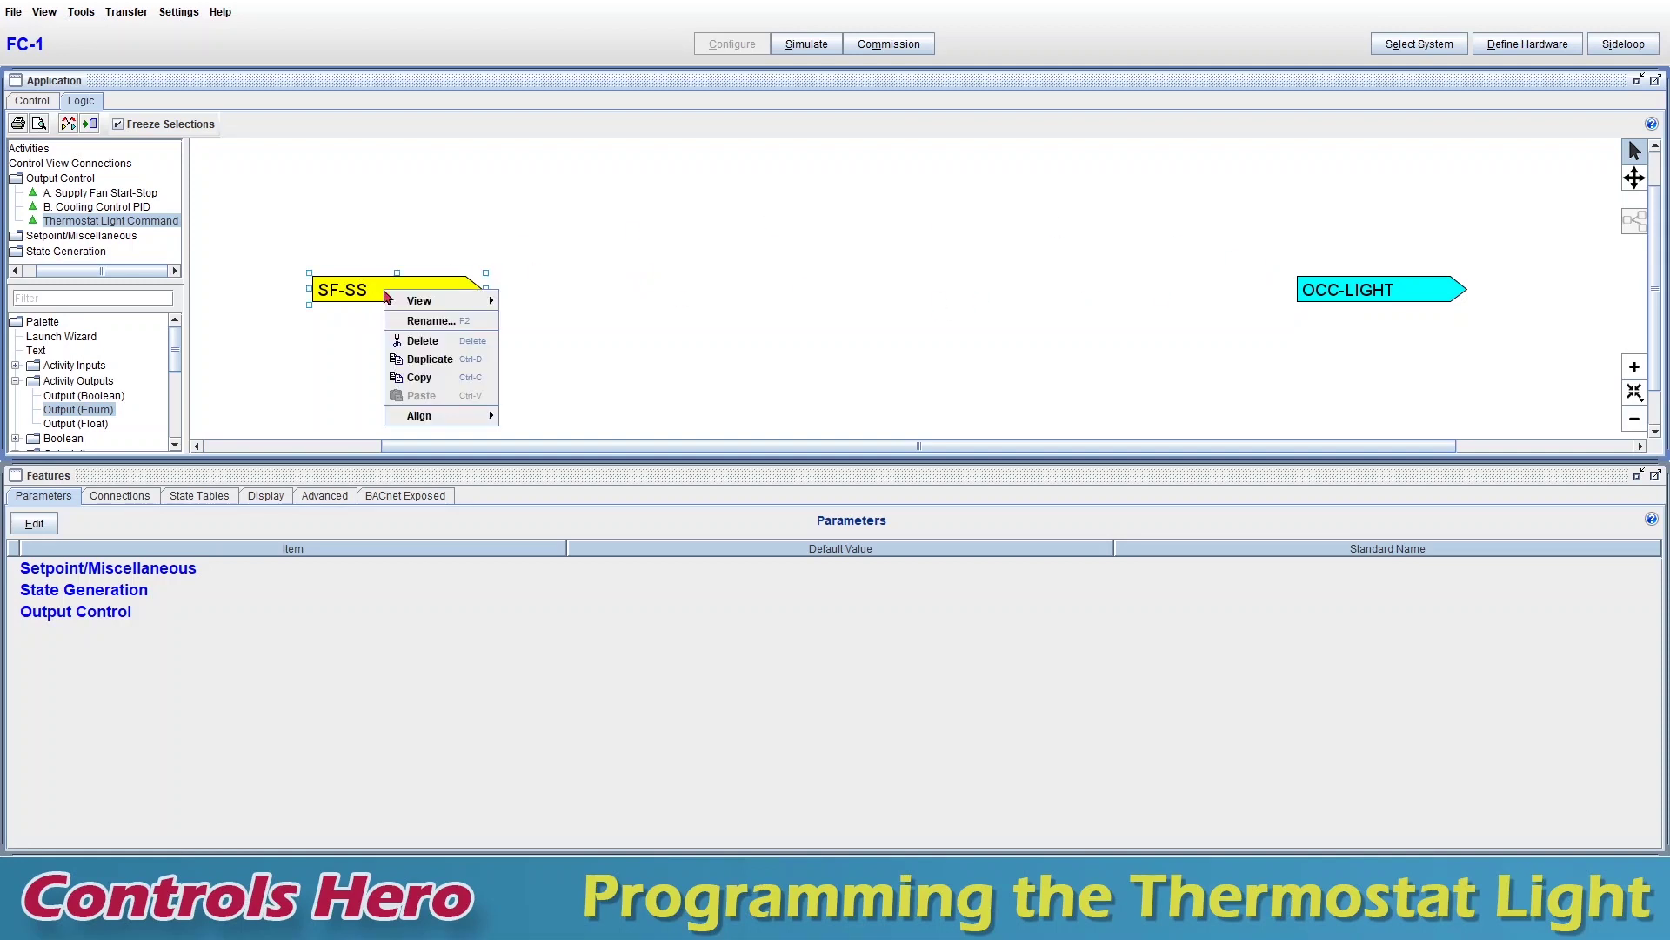
mouse_move(448, 300)
click(517, 300)
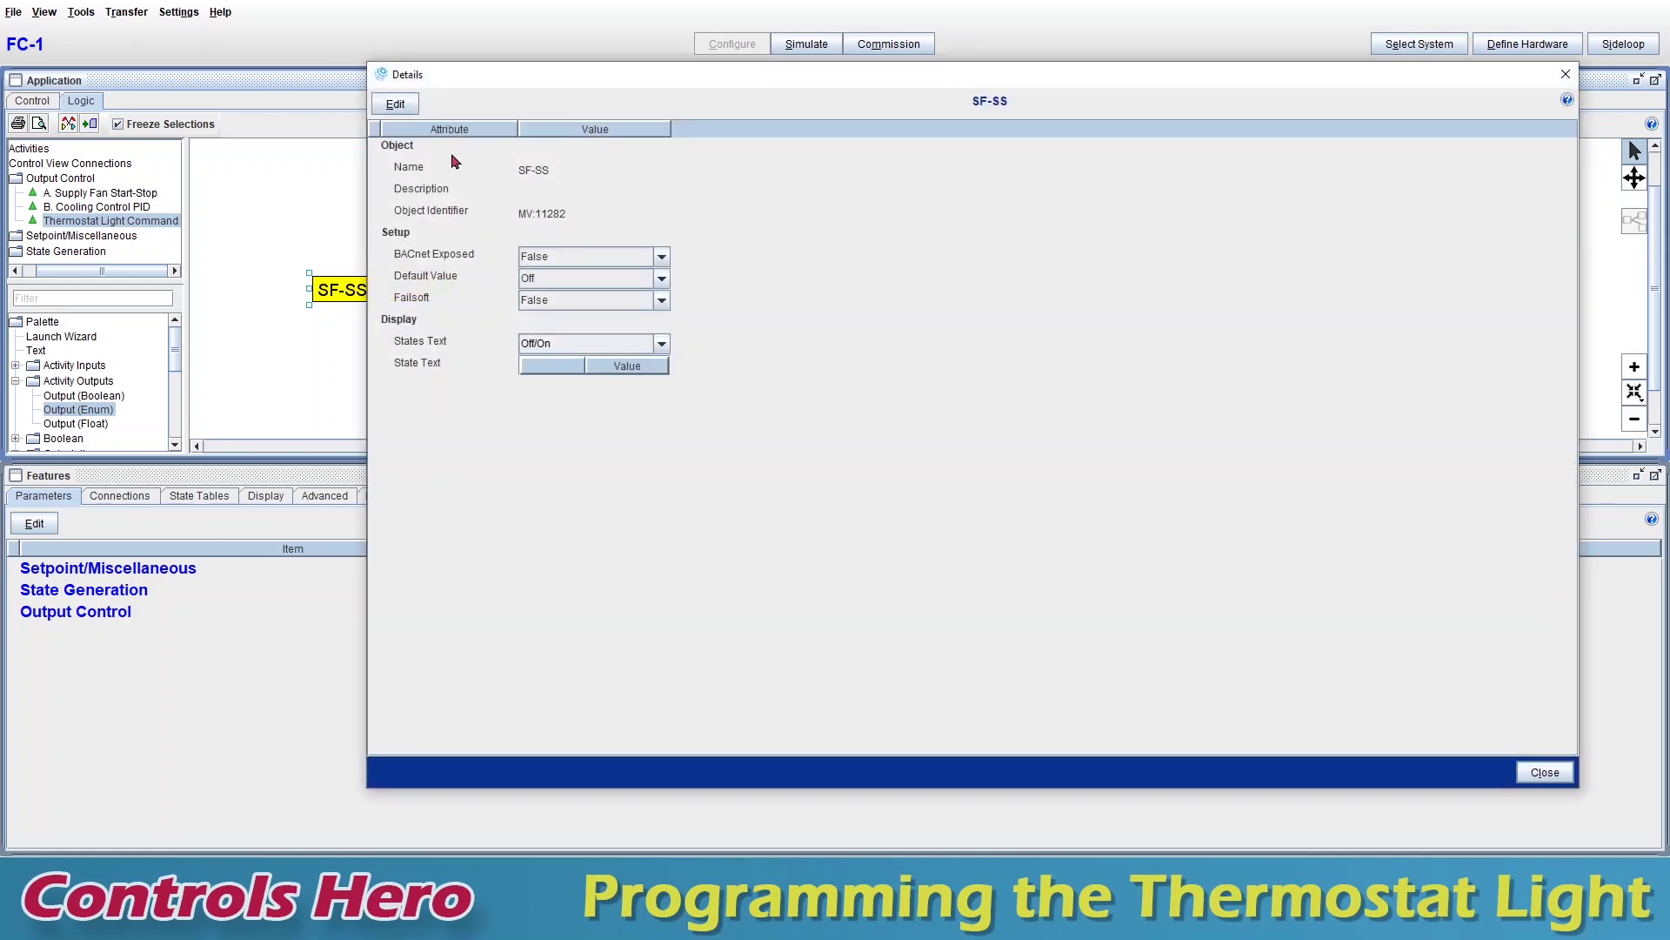
click(393, 108)
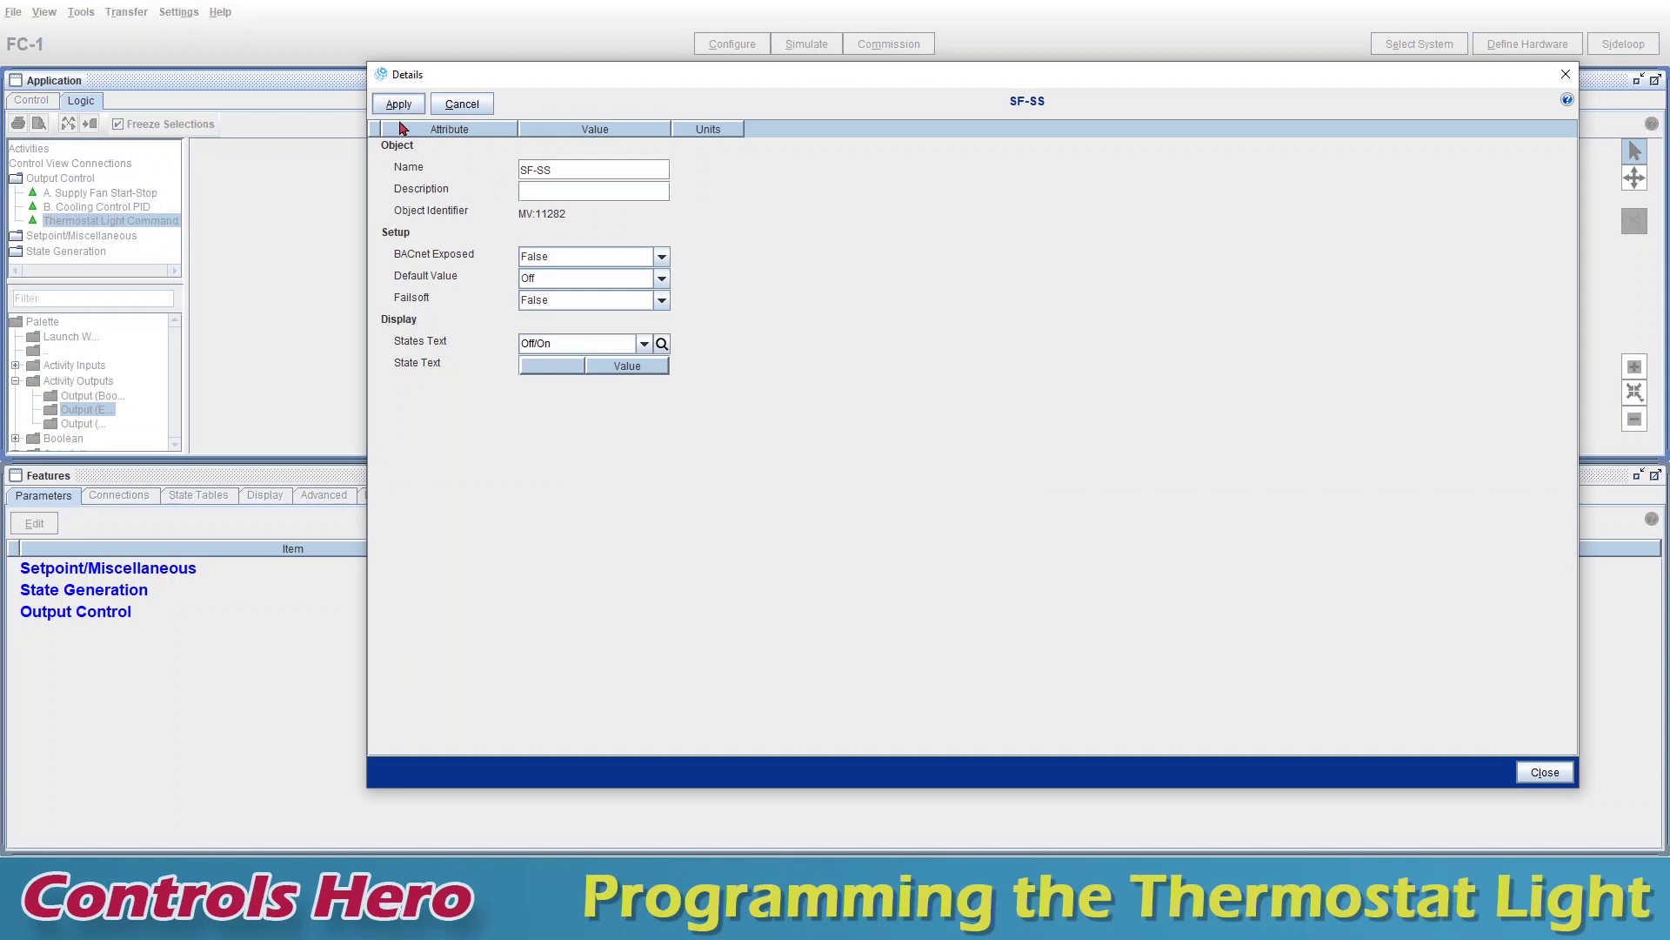
click(580, 351)
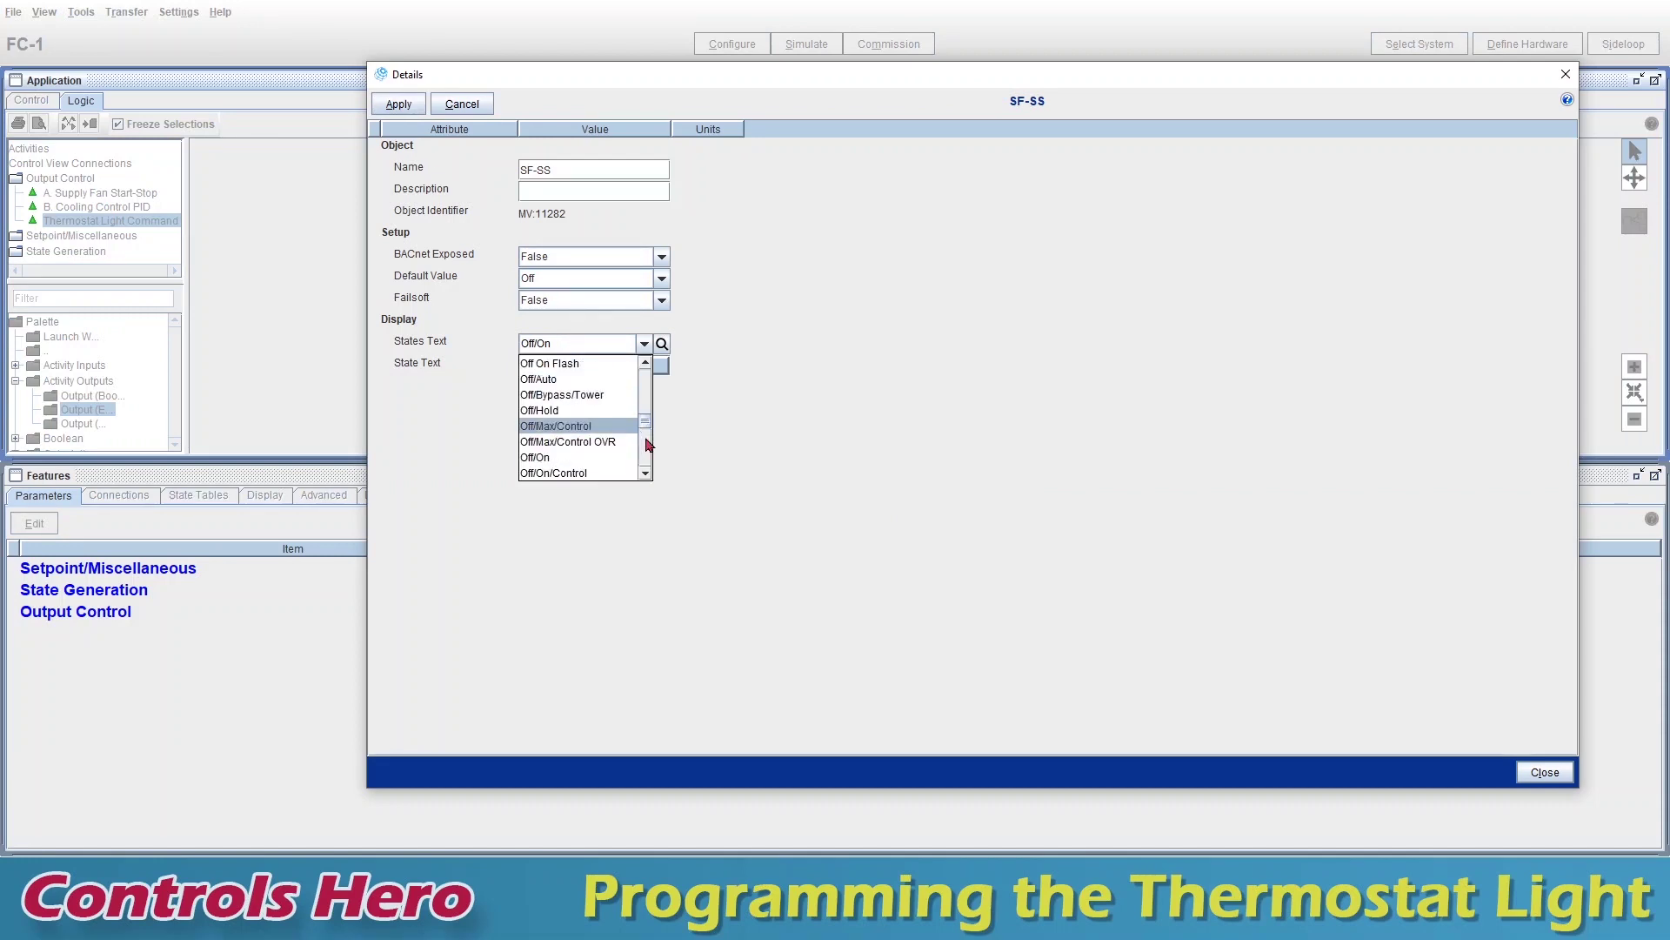
text(s)
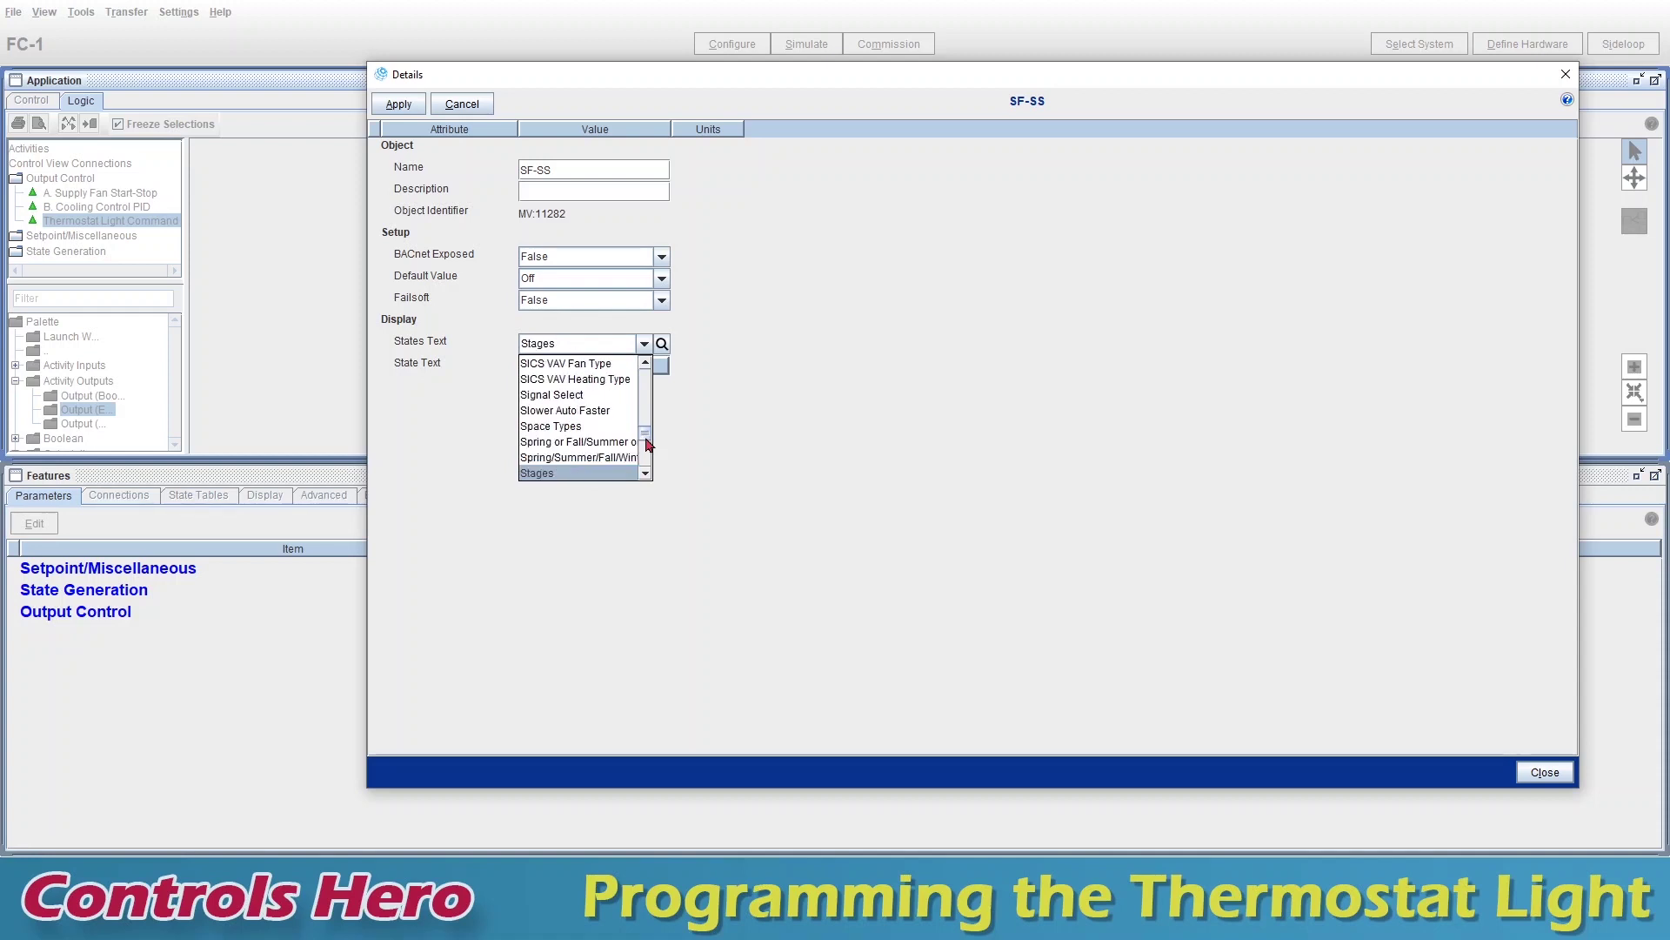
text(torage Retention)
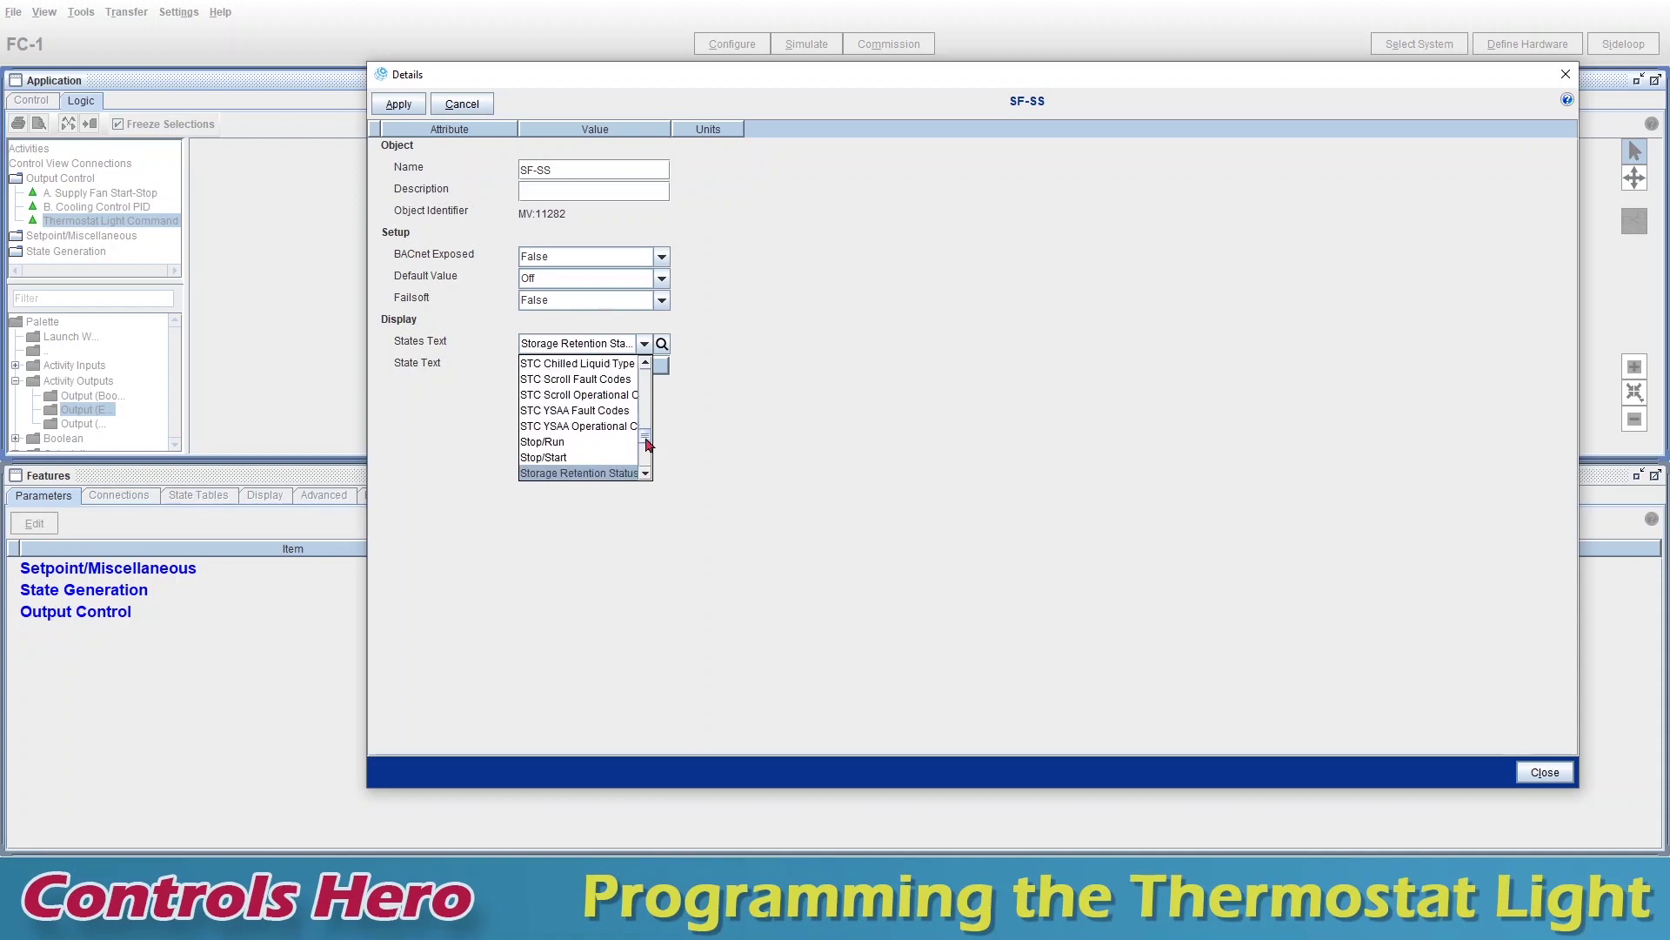
key(Up)
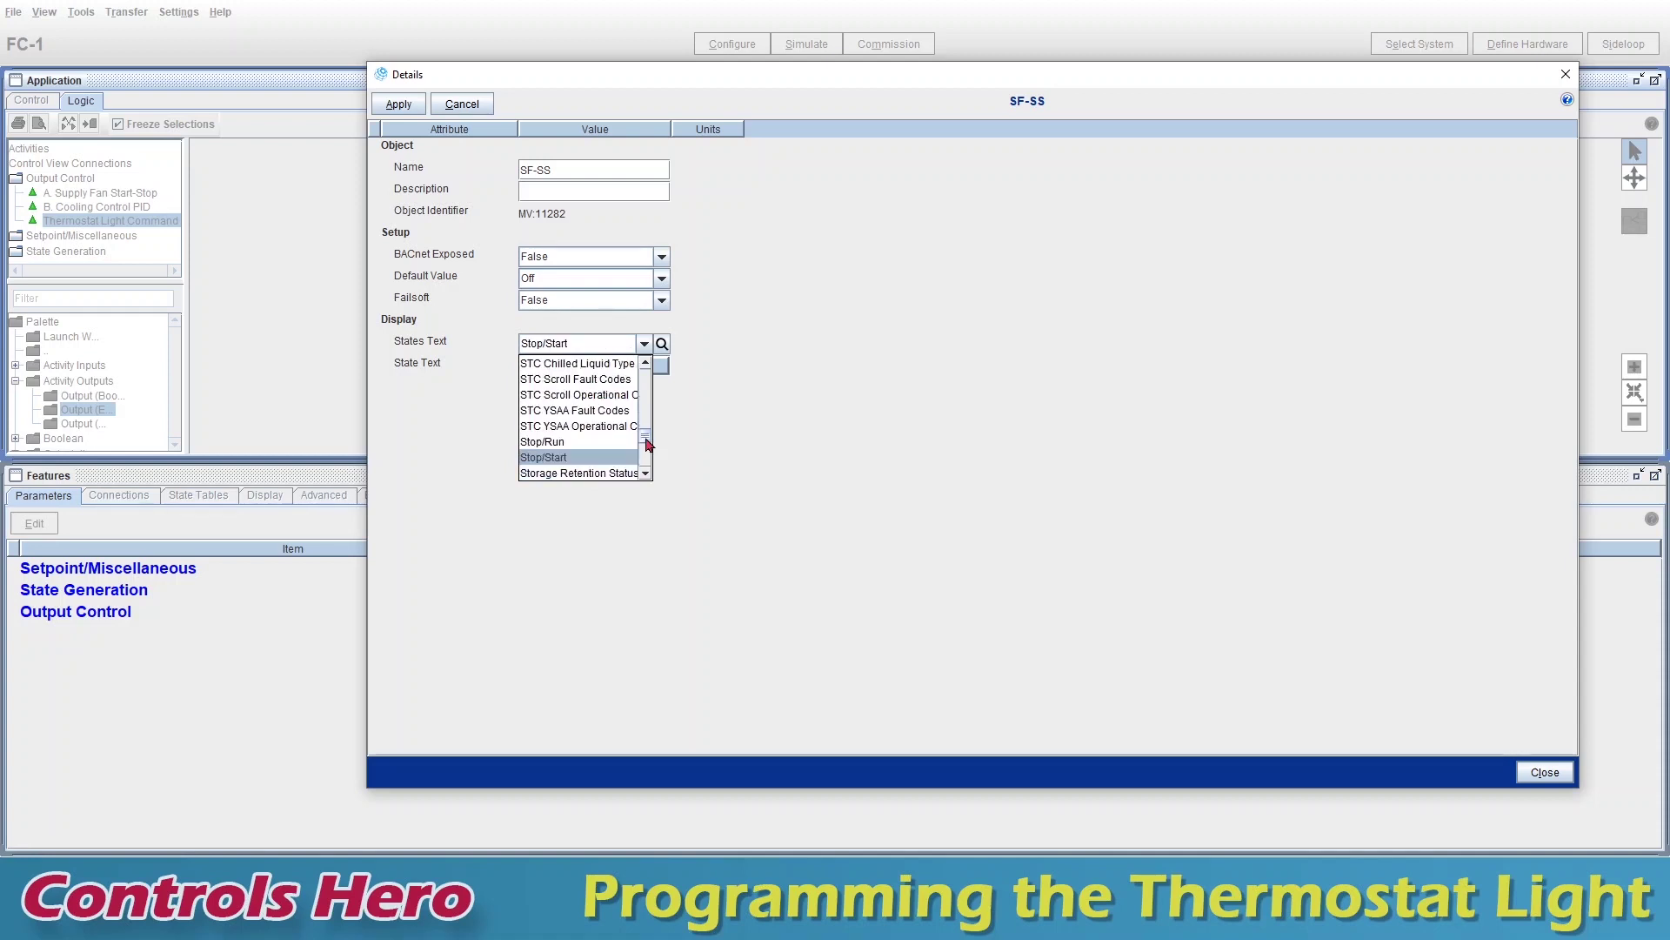
click(578, 457)
click(399, 104)
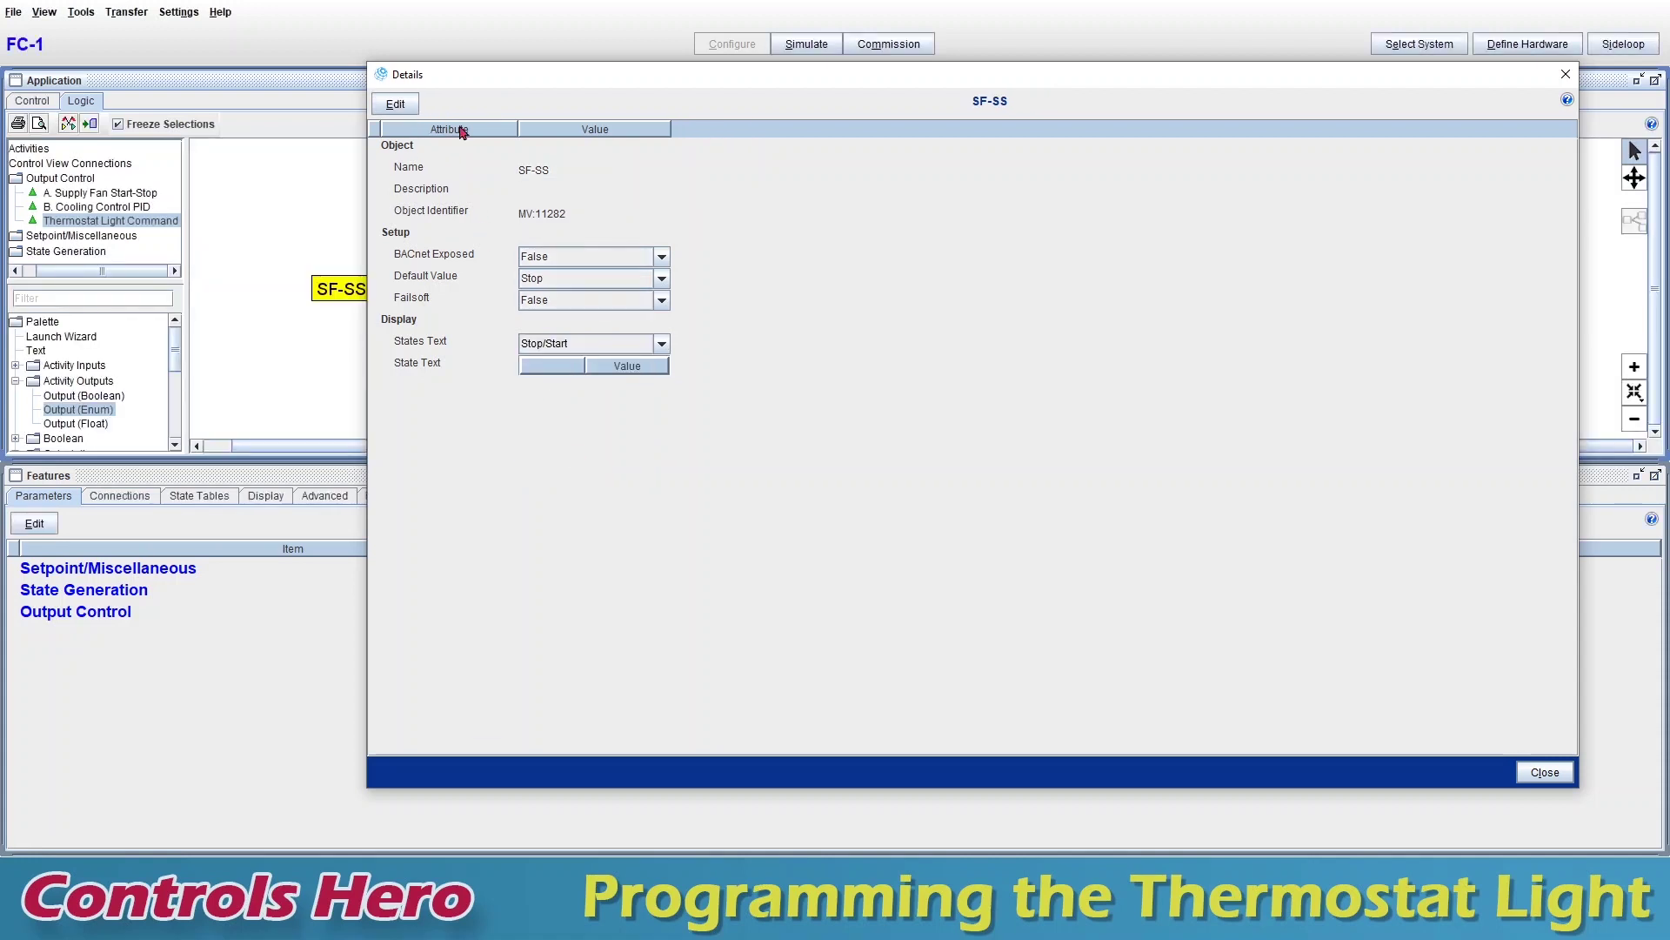
click(1545, 772)
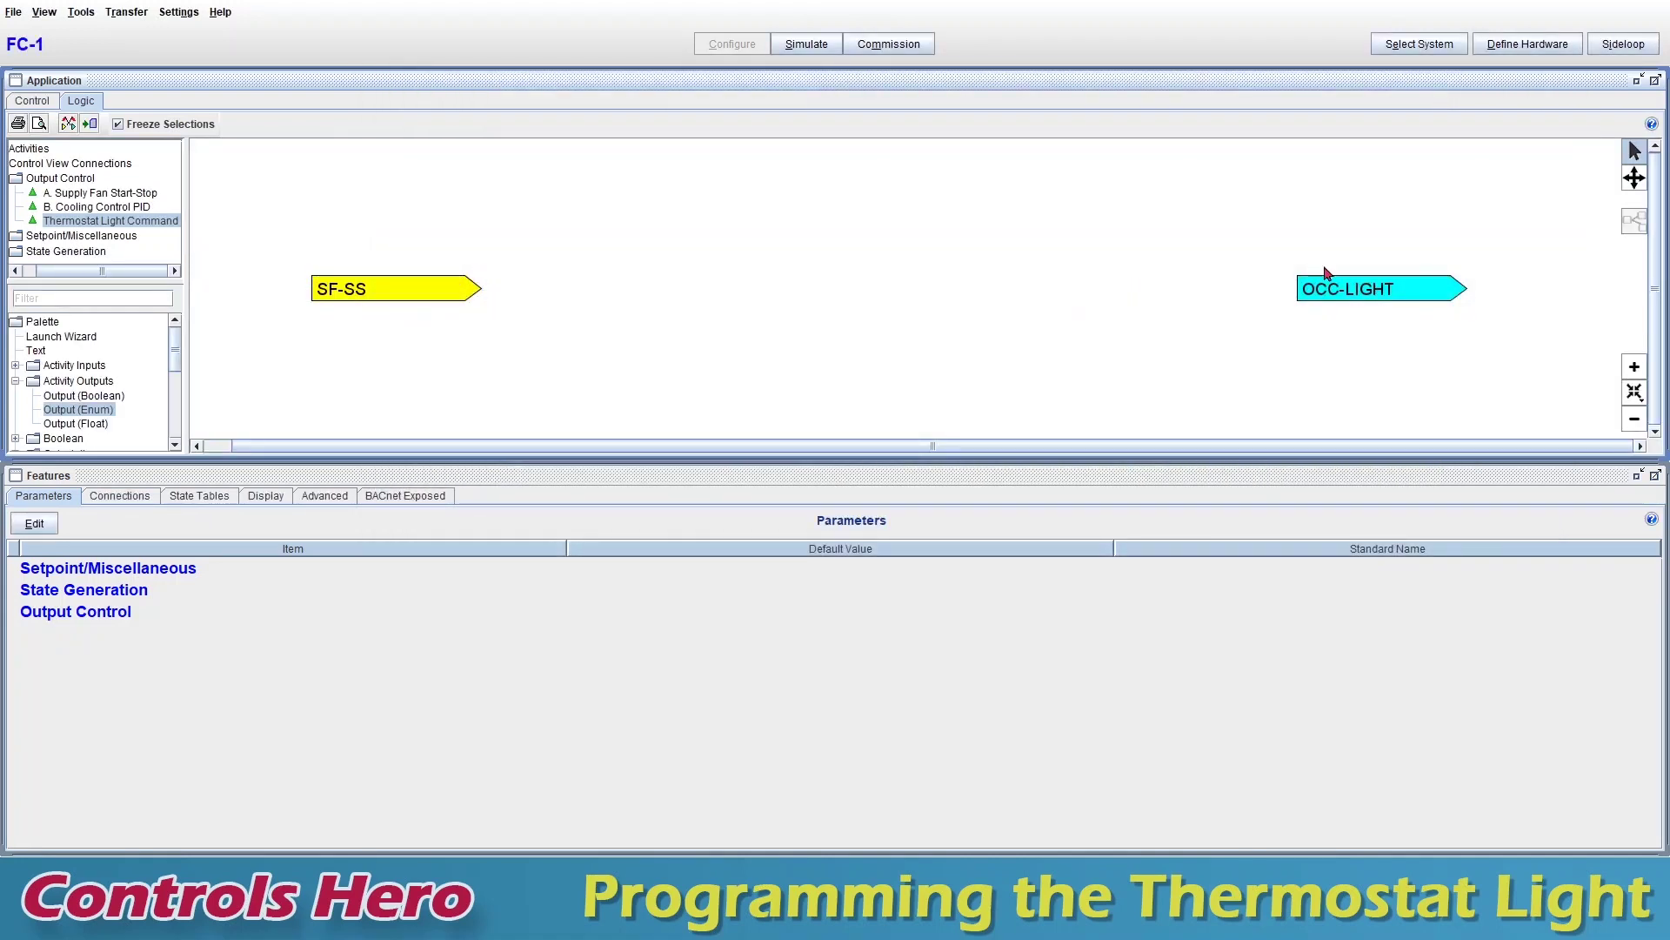
- Set the OCC-LIGHT block's States Text to Occ Effective so it defaults to Occupied
double_click(1343, 292)
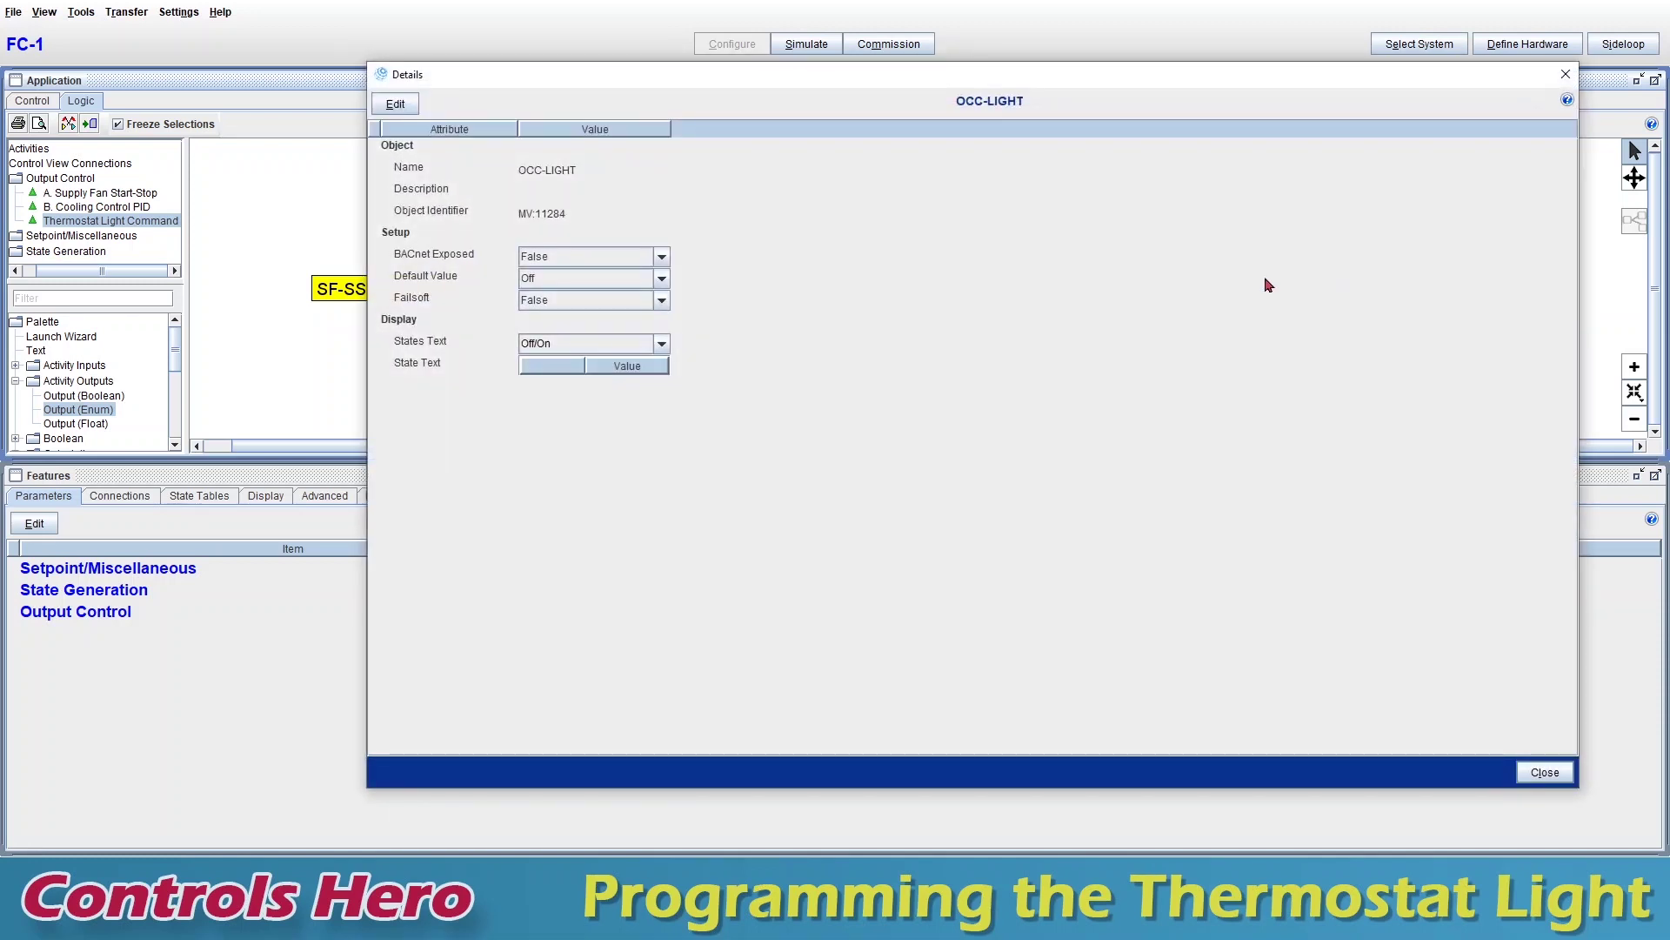
click(395, 103)
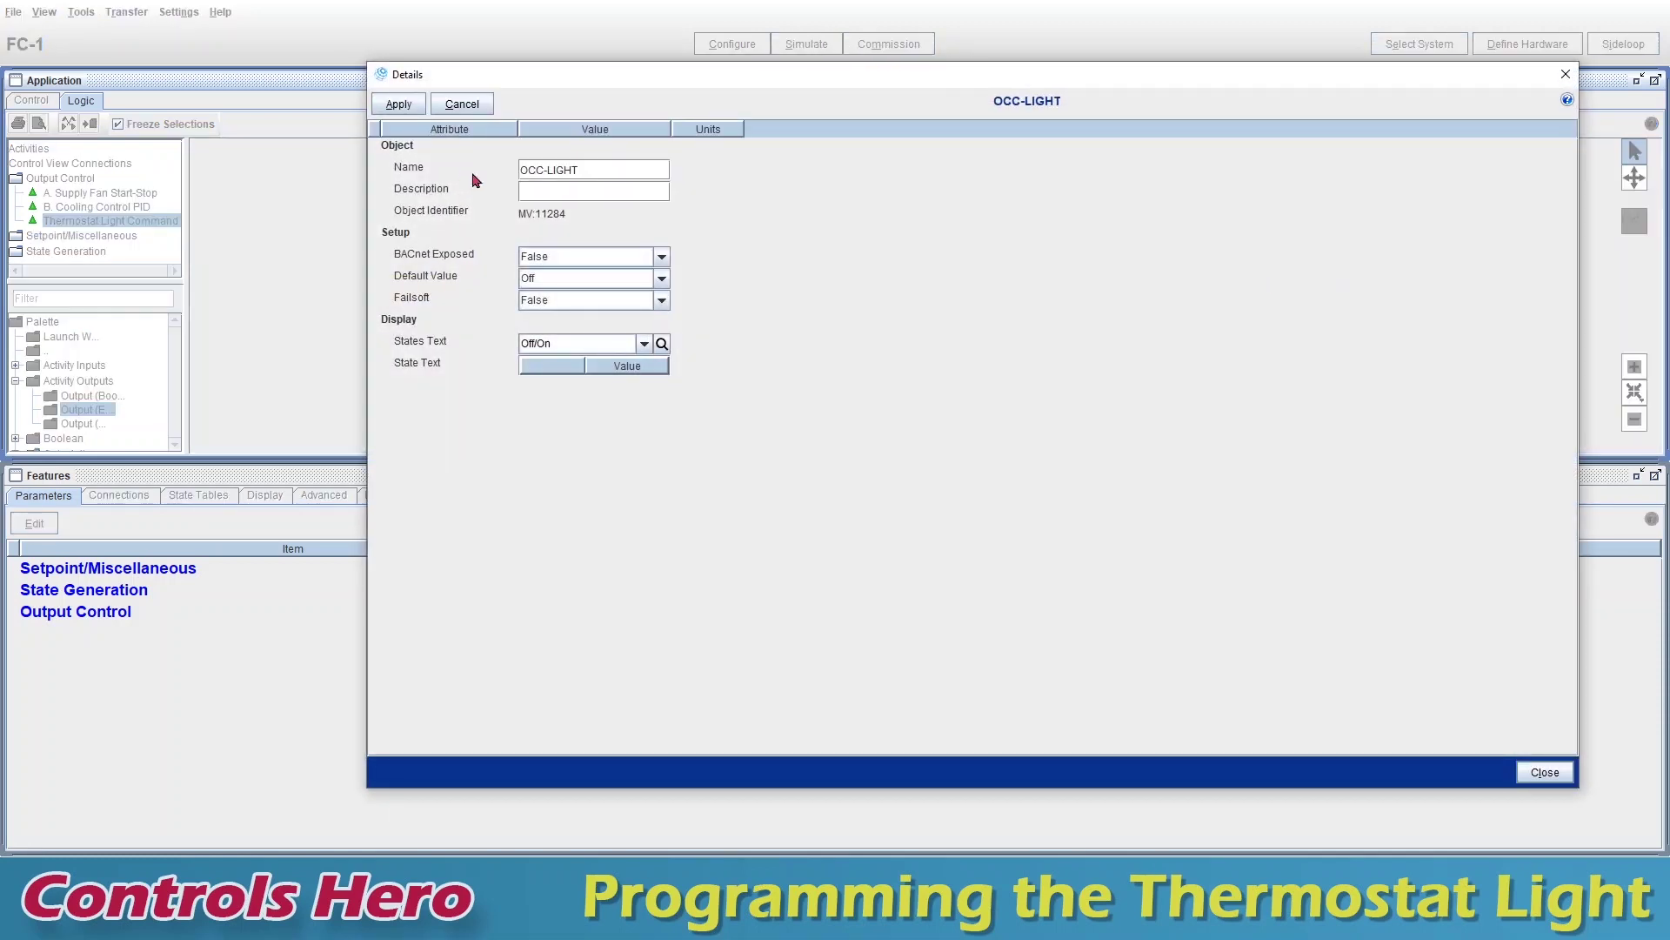
click(599, 343)
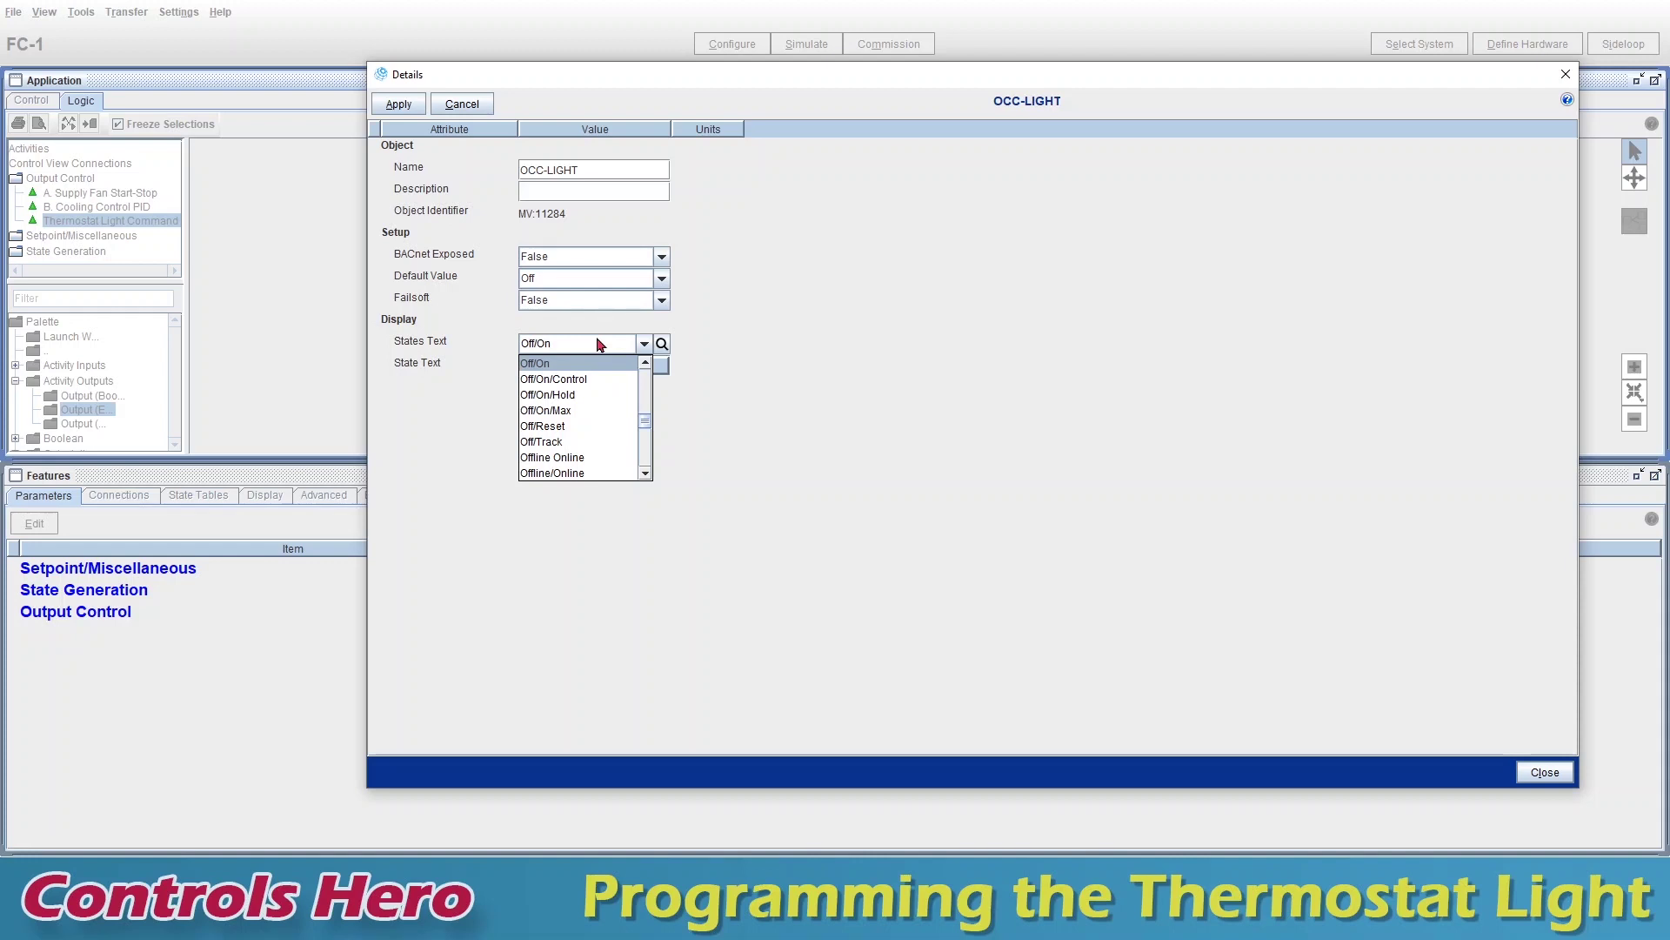
text(occ)
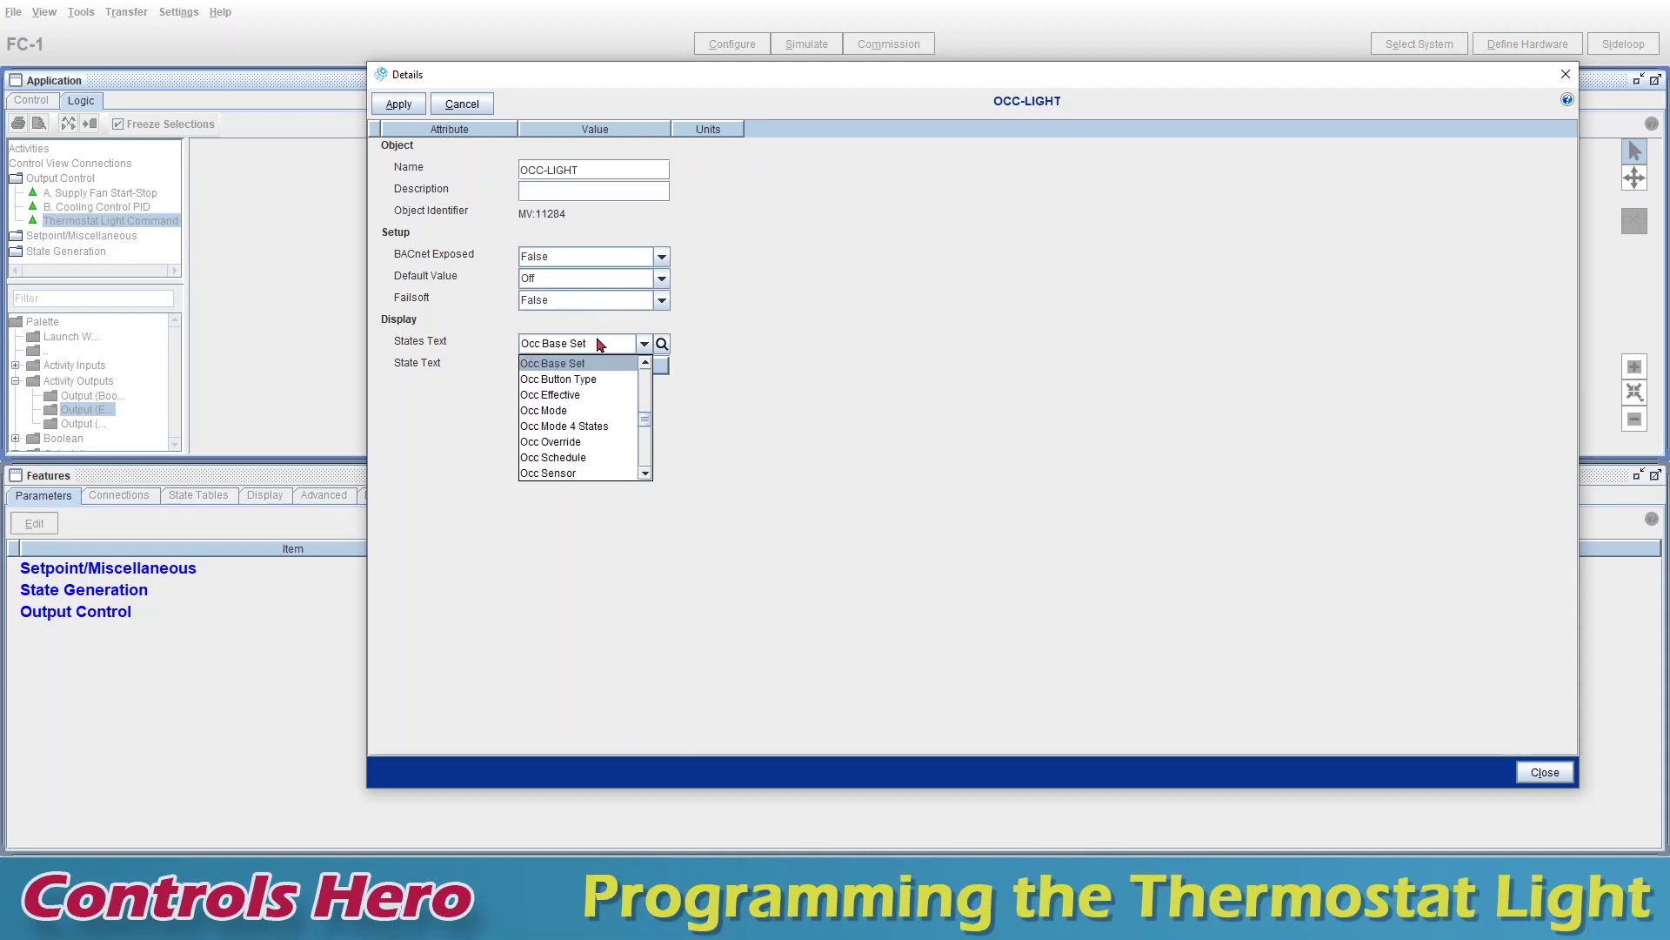
key(Down)
key(Down)
key(Return)
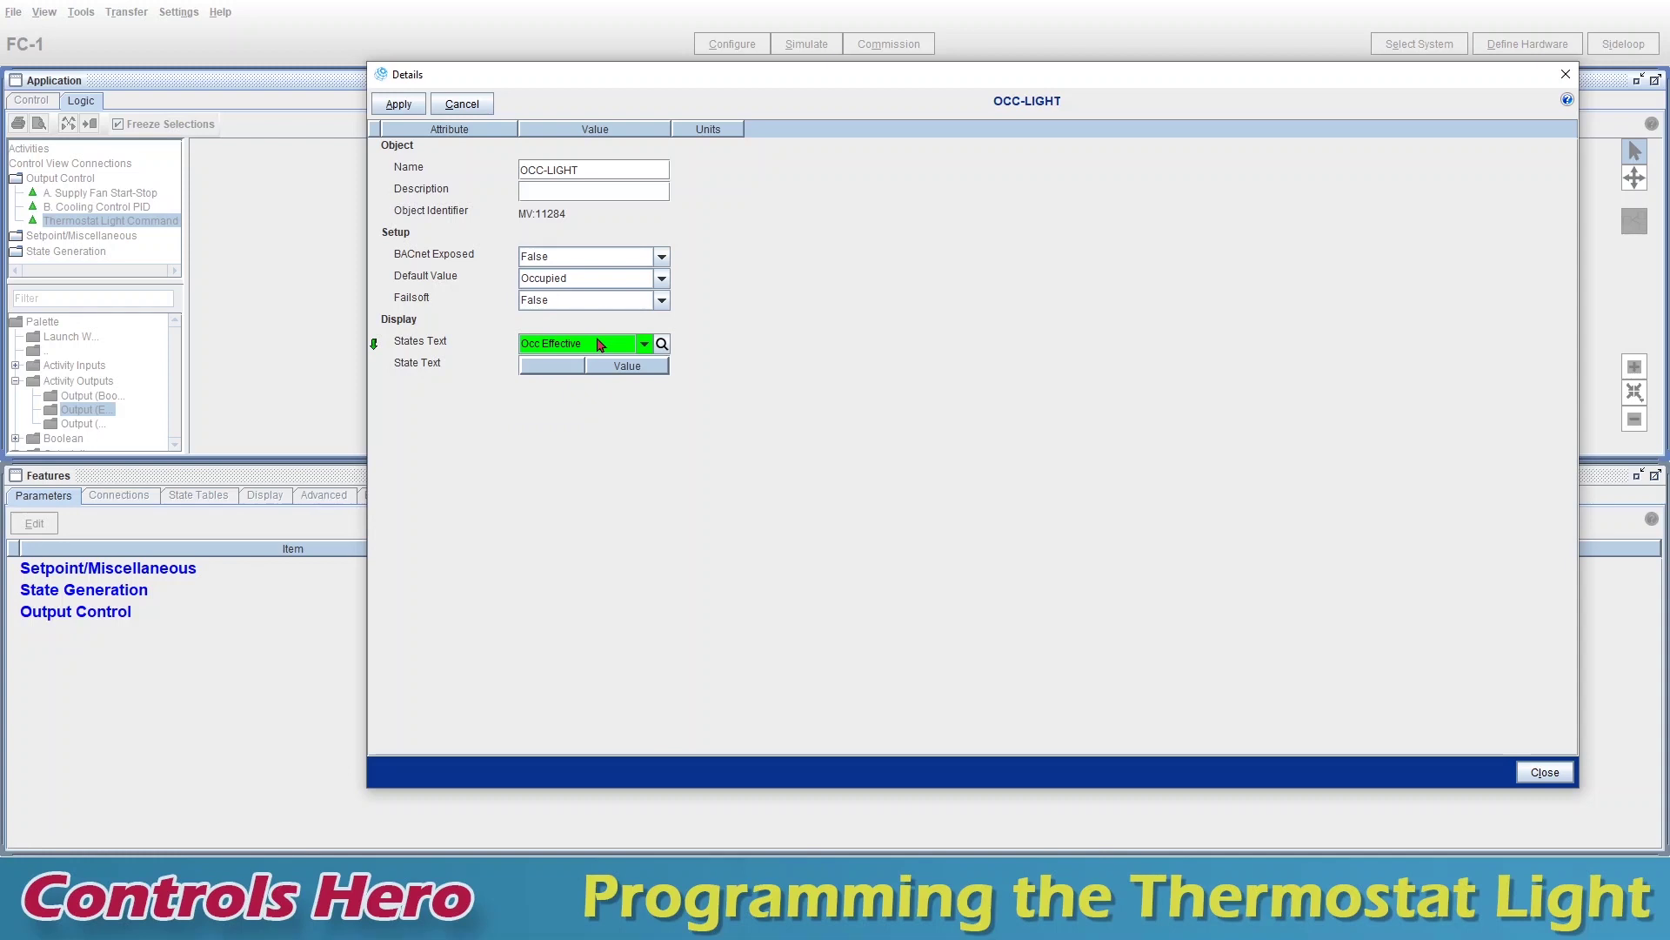
click(406, 112)
click(1520, 774)
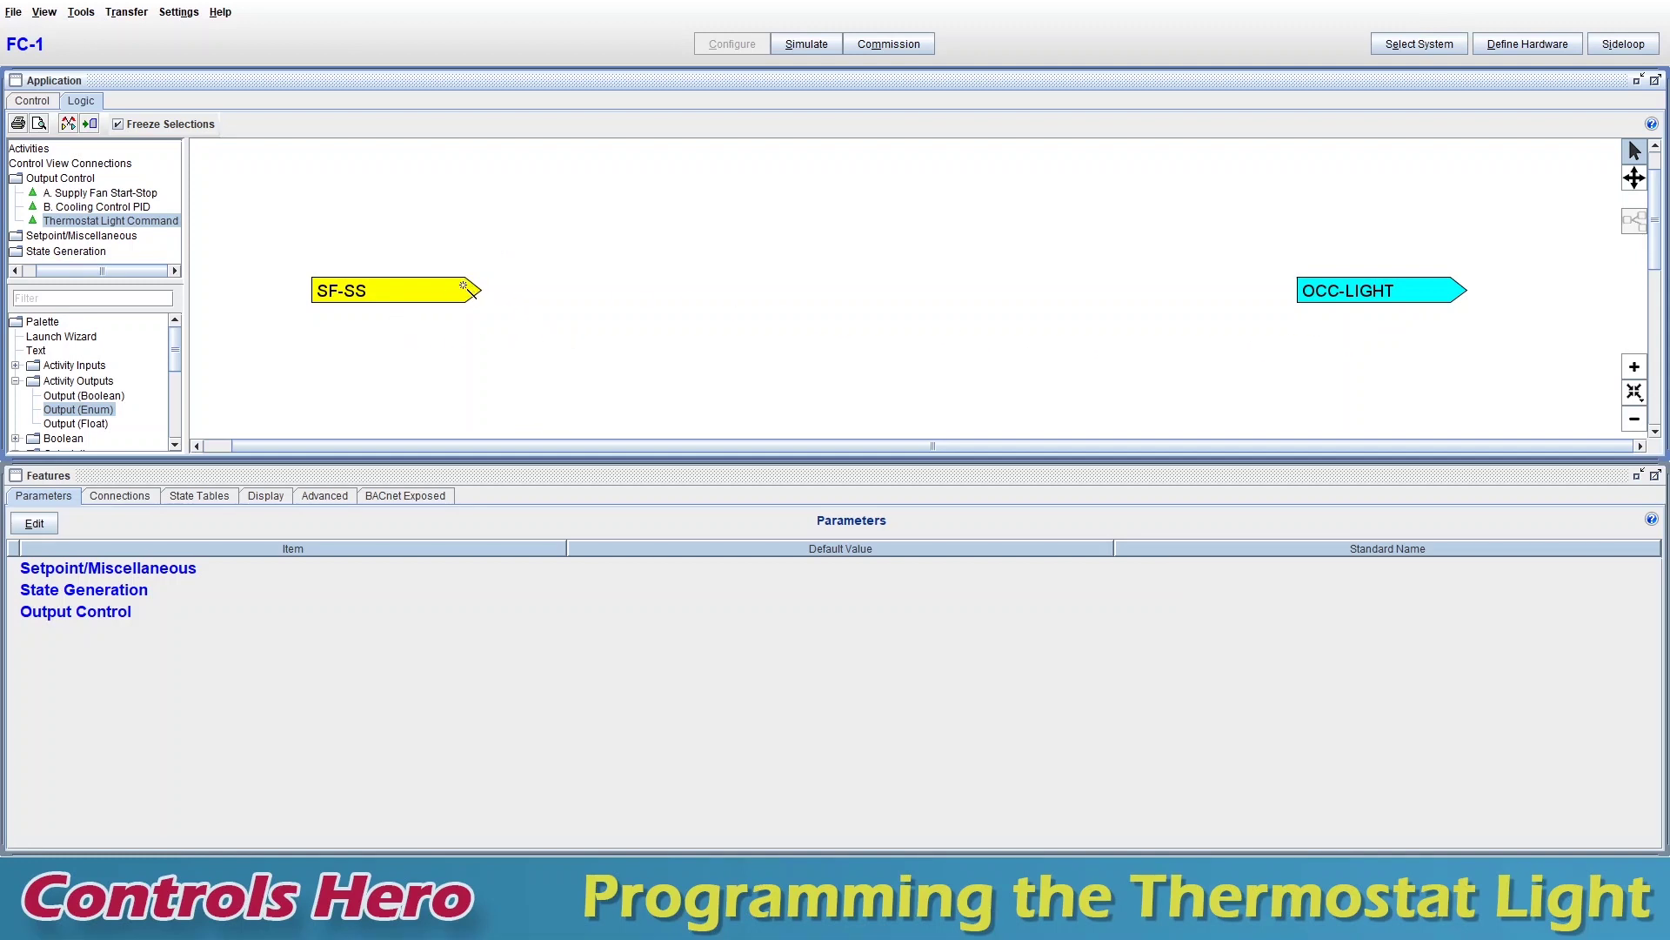
drag(463, 287, 1335, 288)
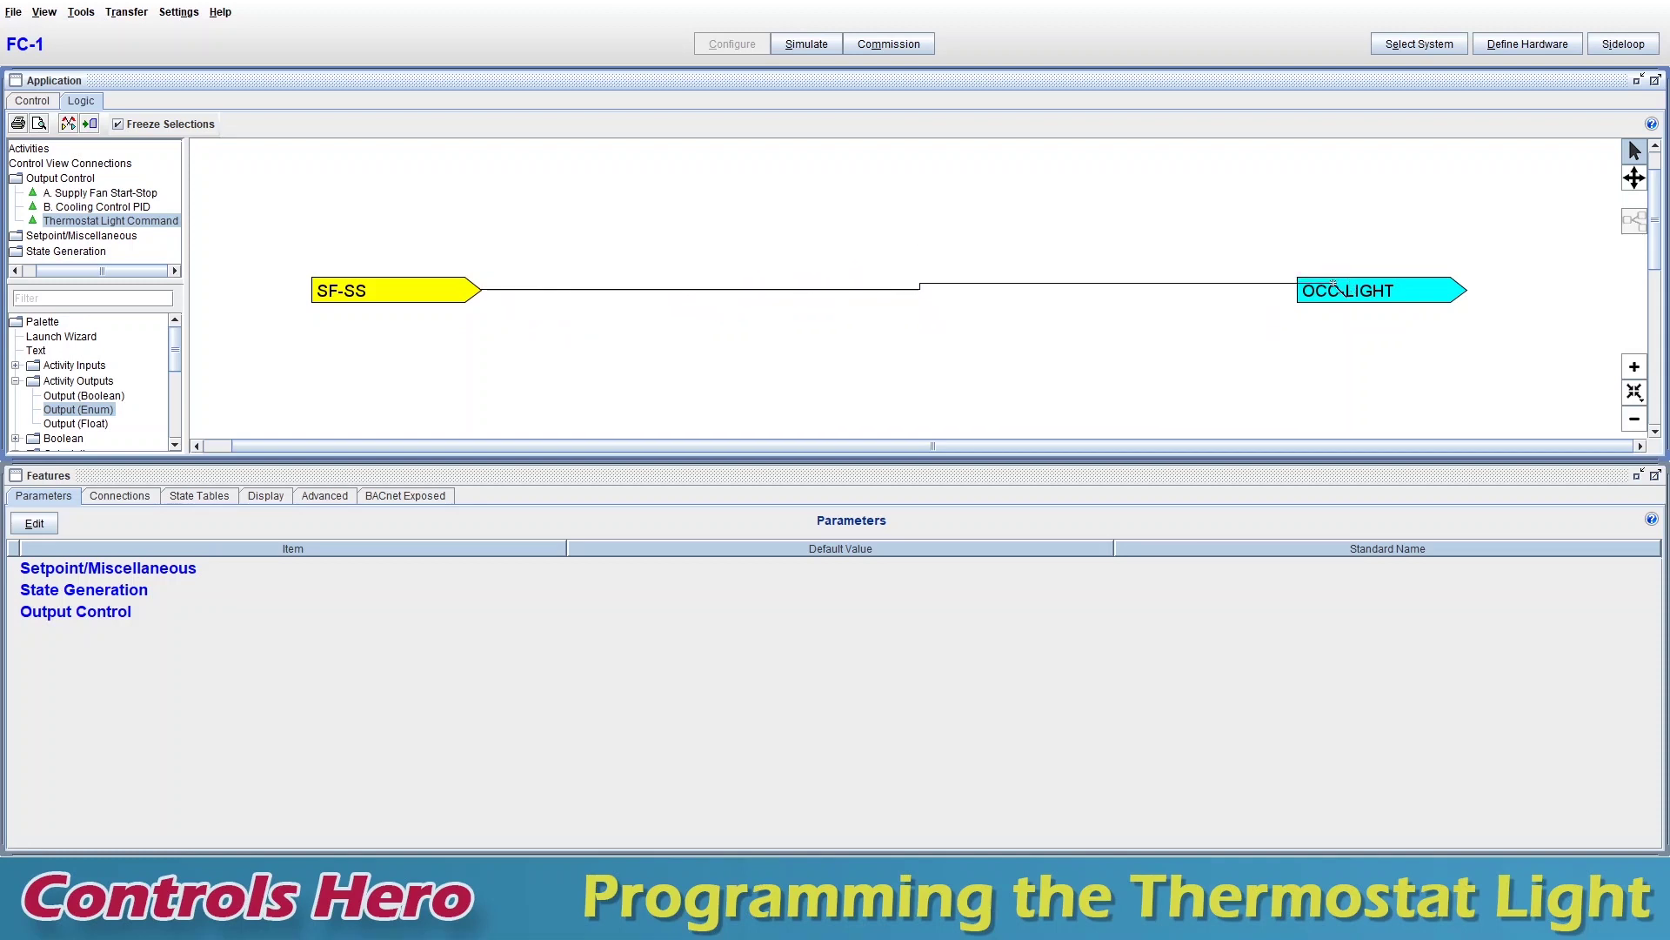
drag(889, 333, 952, 172)
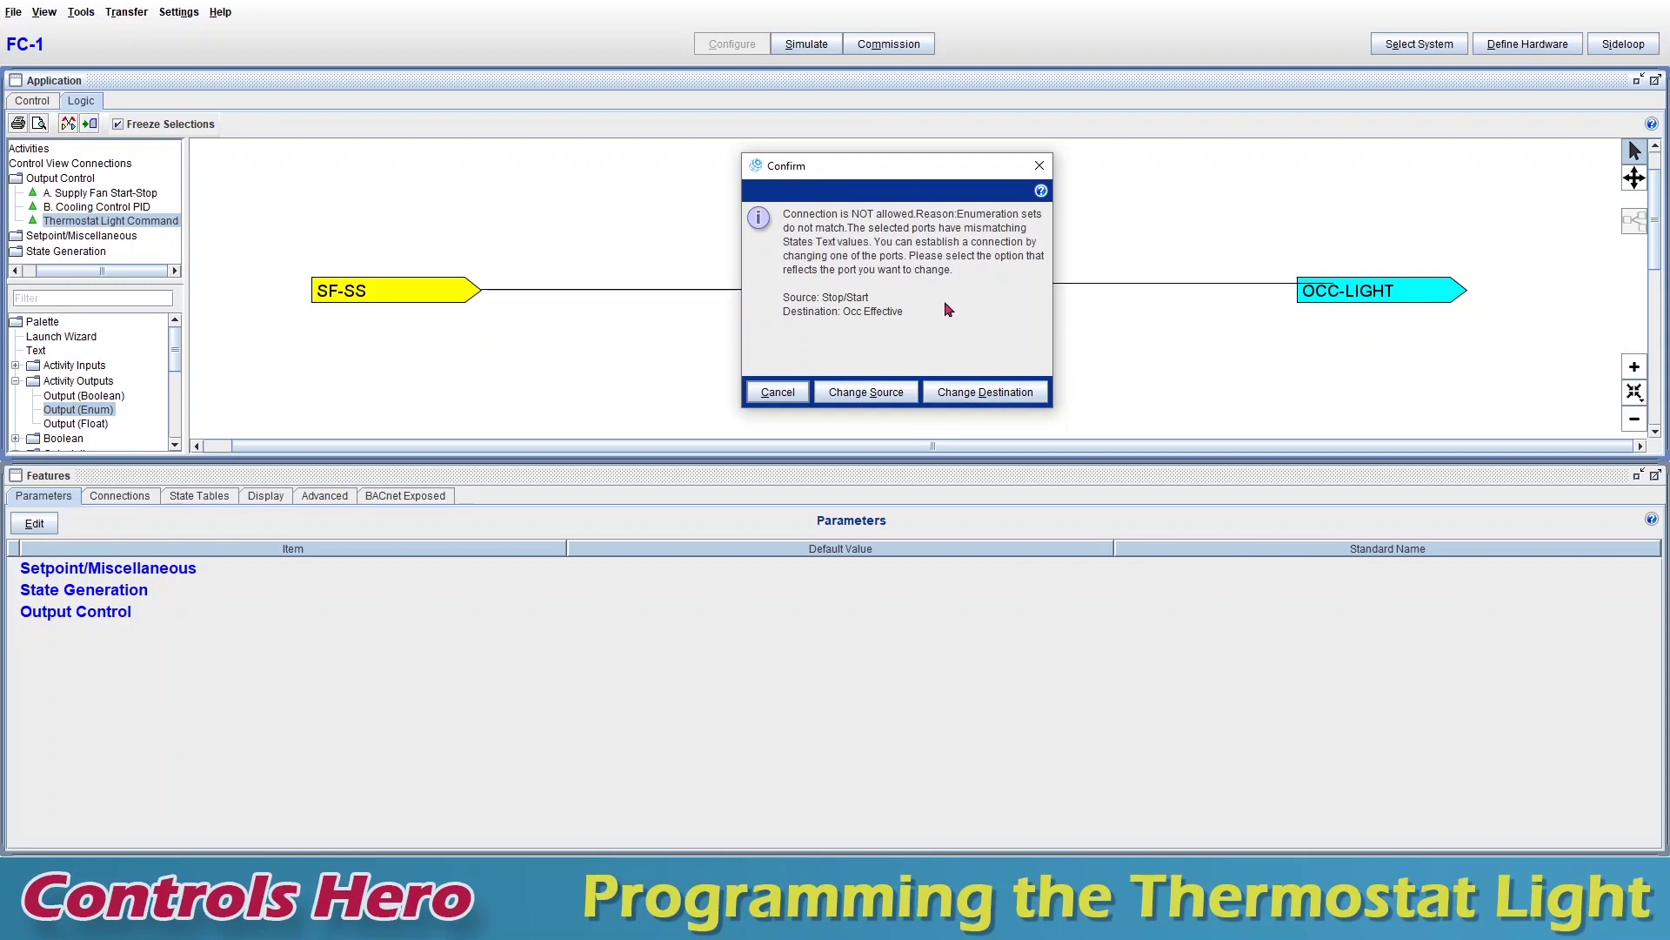
click(778, 393)
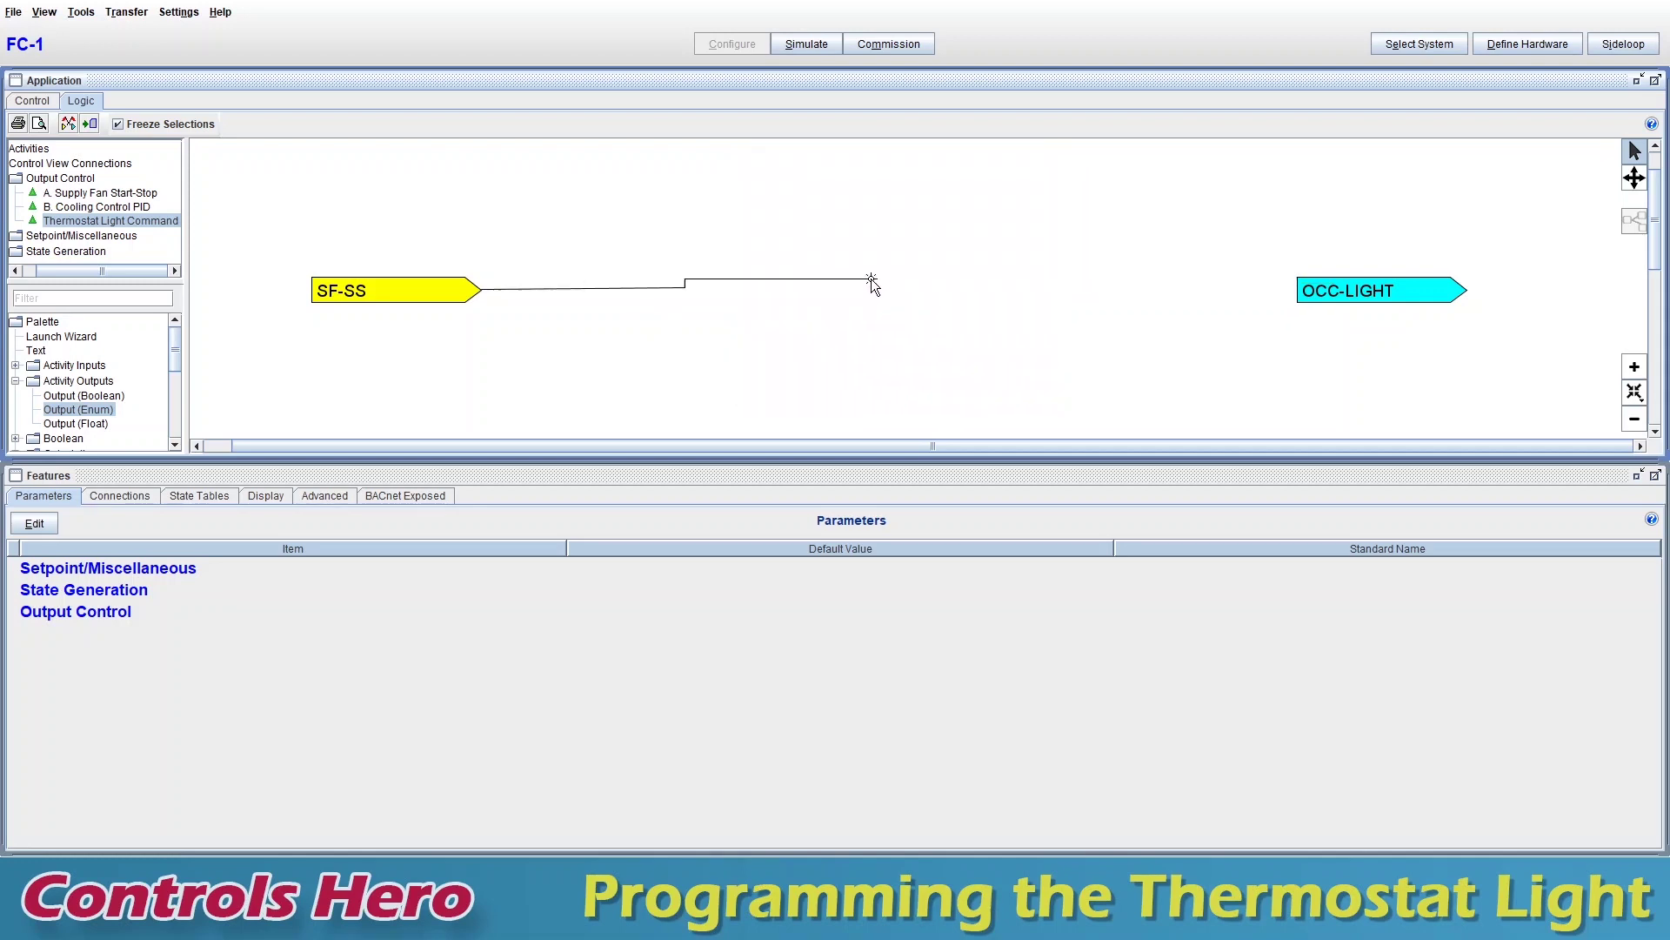
click(884, 261)
- Drag a Command Hierarchy (Enum Output) block from the Selection palette between SF-SS and OCC-LIGHT
drag(175, 349, 179, 424)
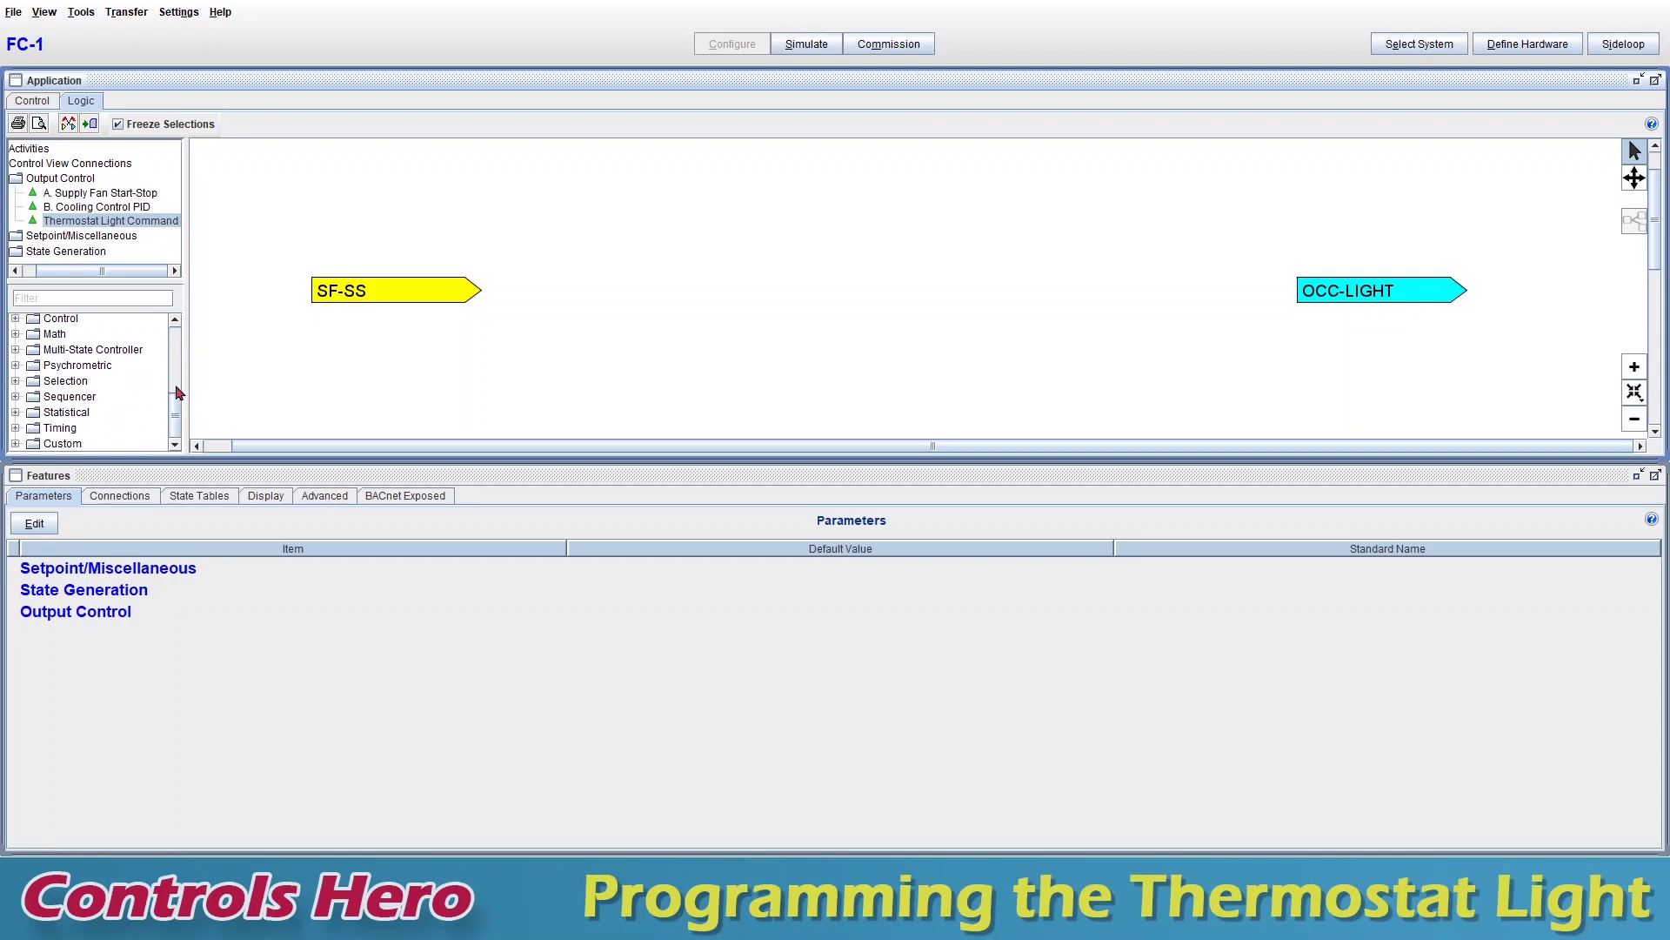
click(14, 380)
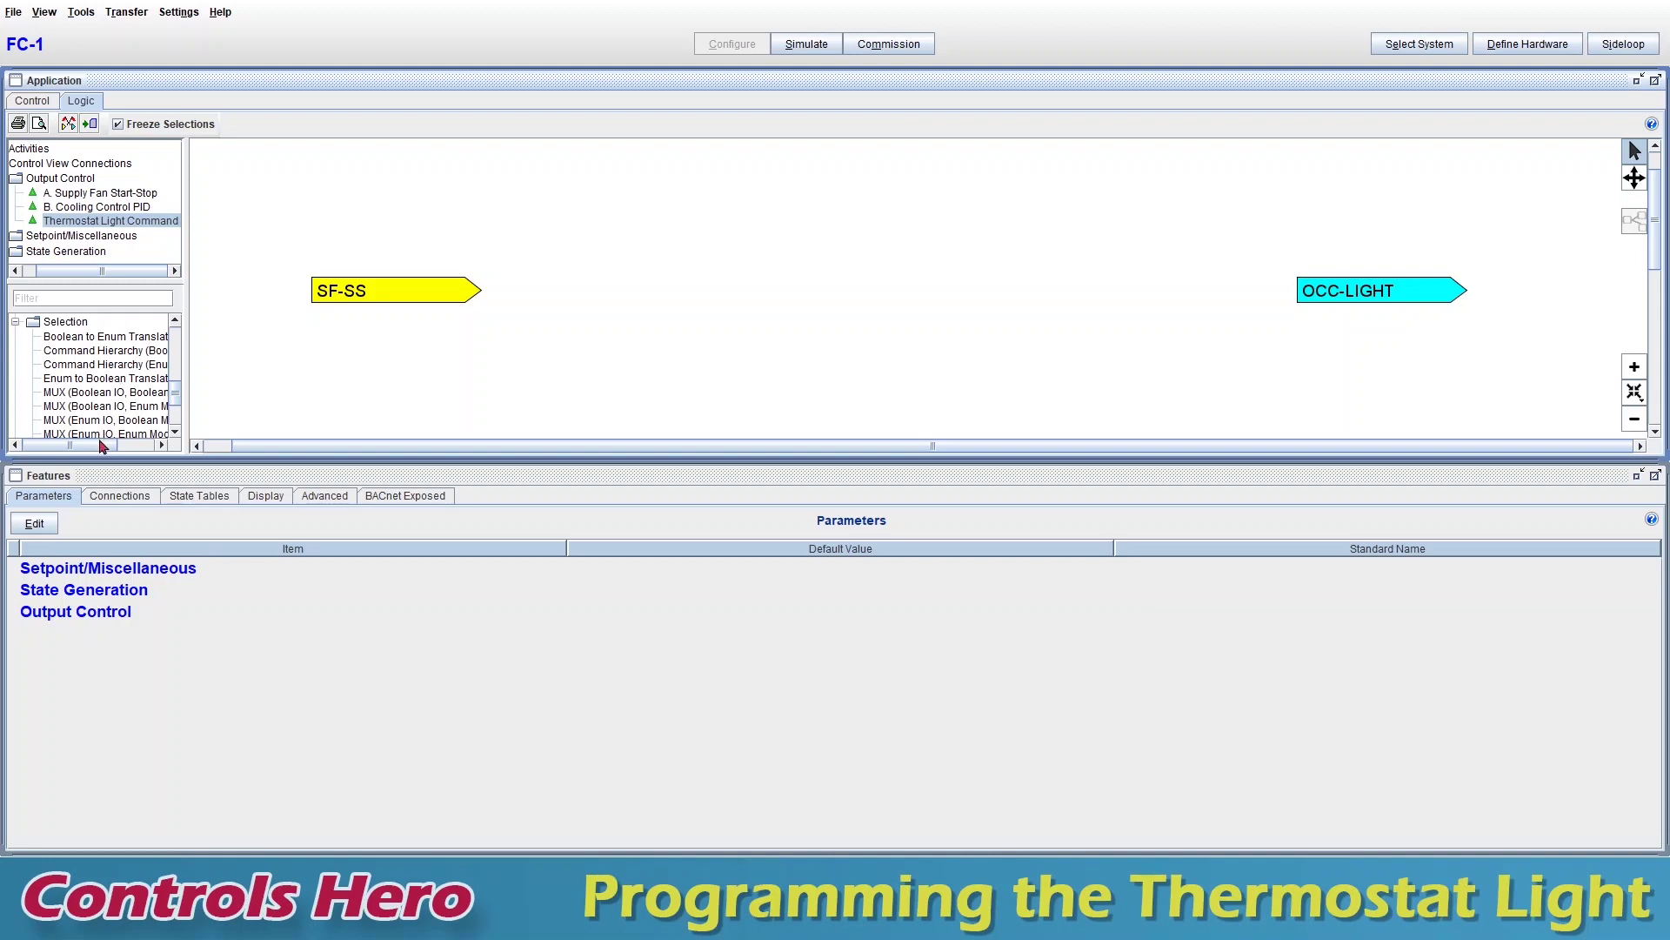
drag(103, 445, 129, 450)
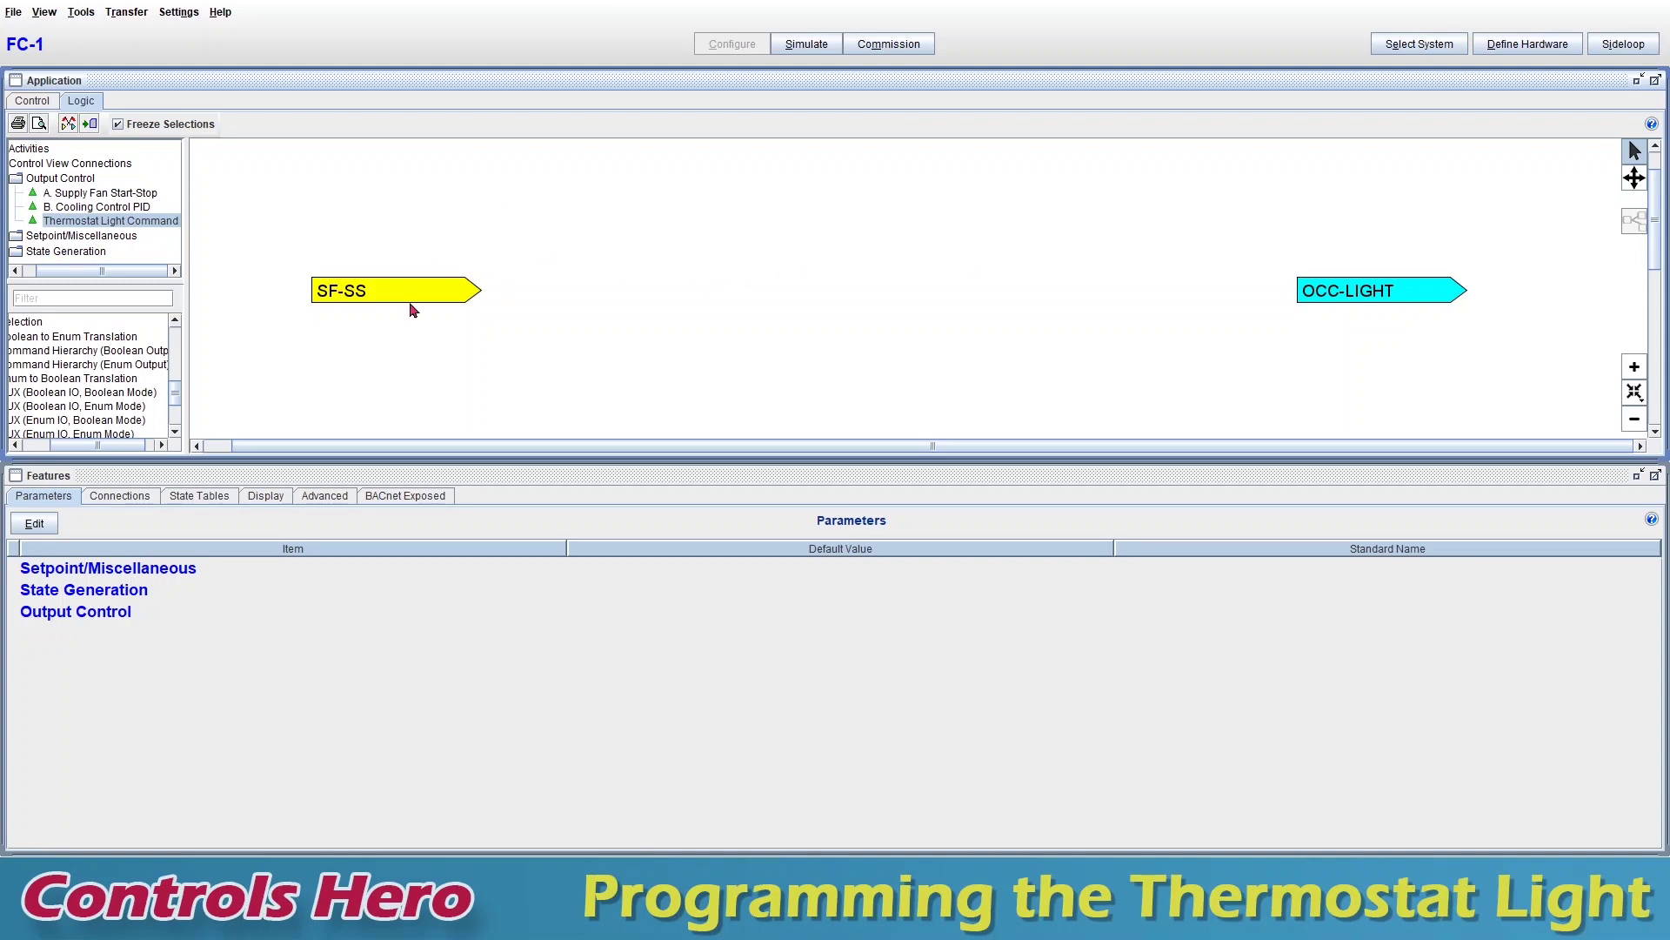
drag(96, 454, 105, 453)
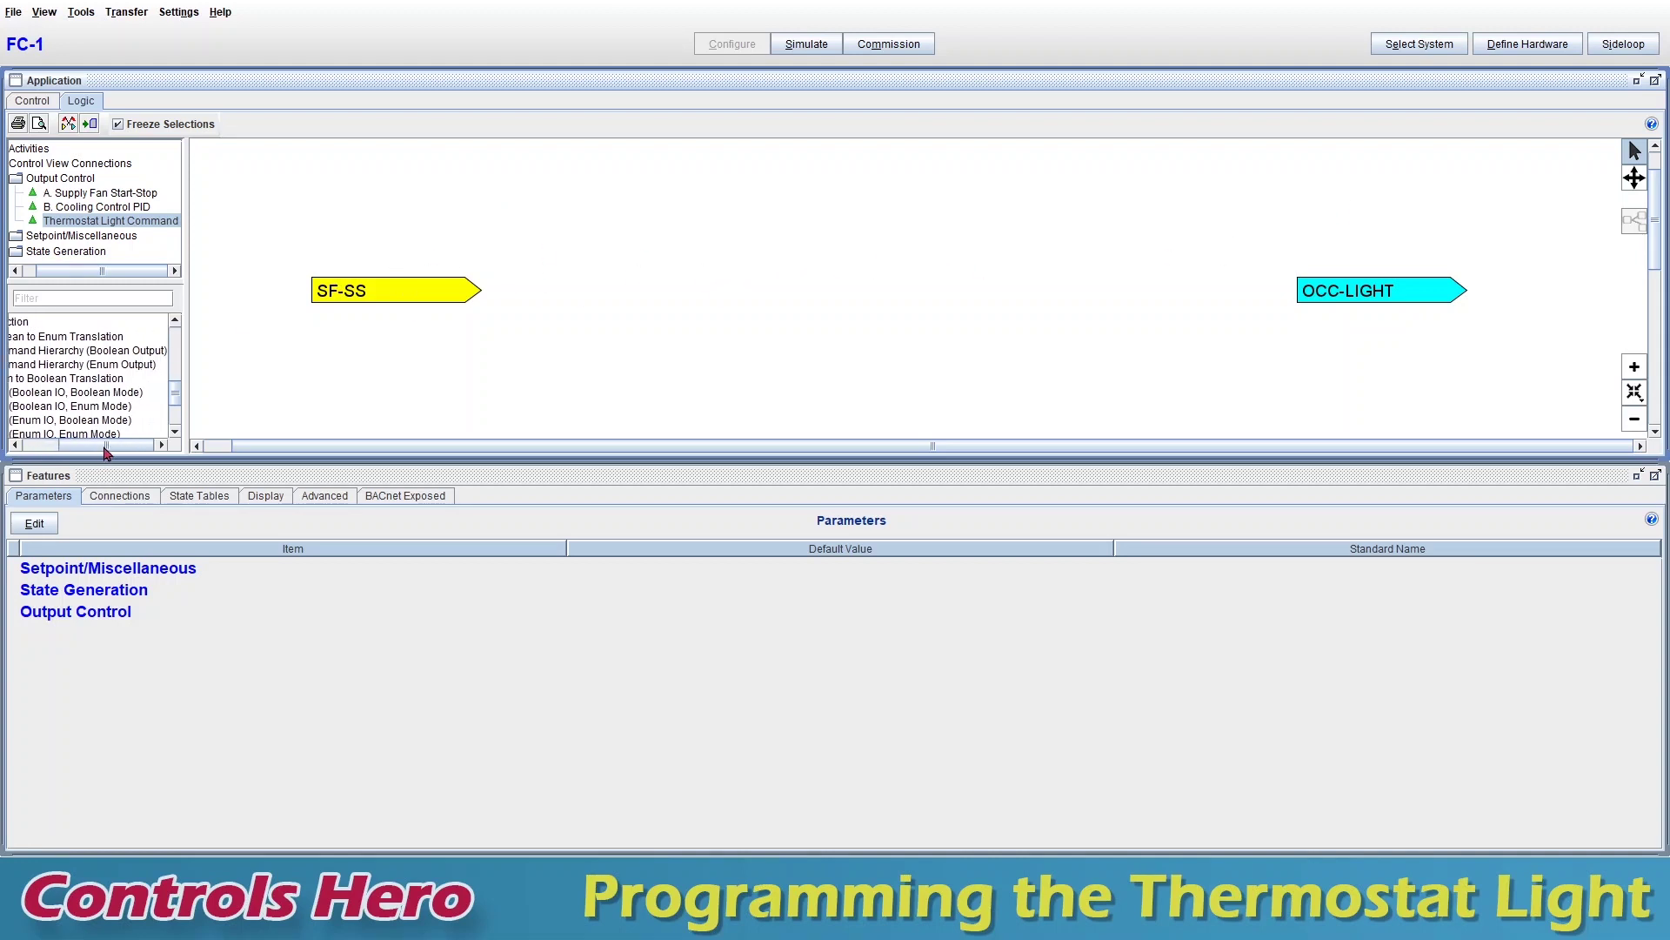
click(135, 372)
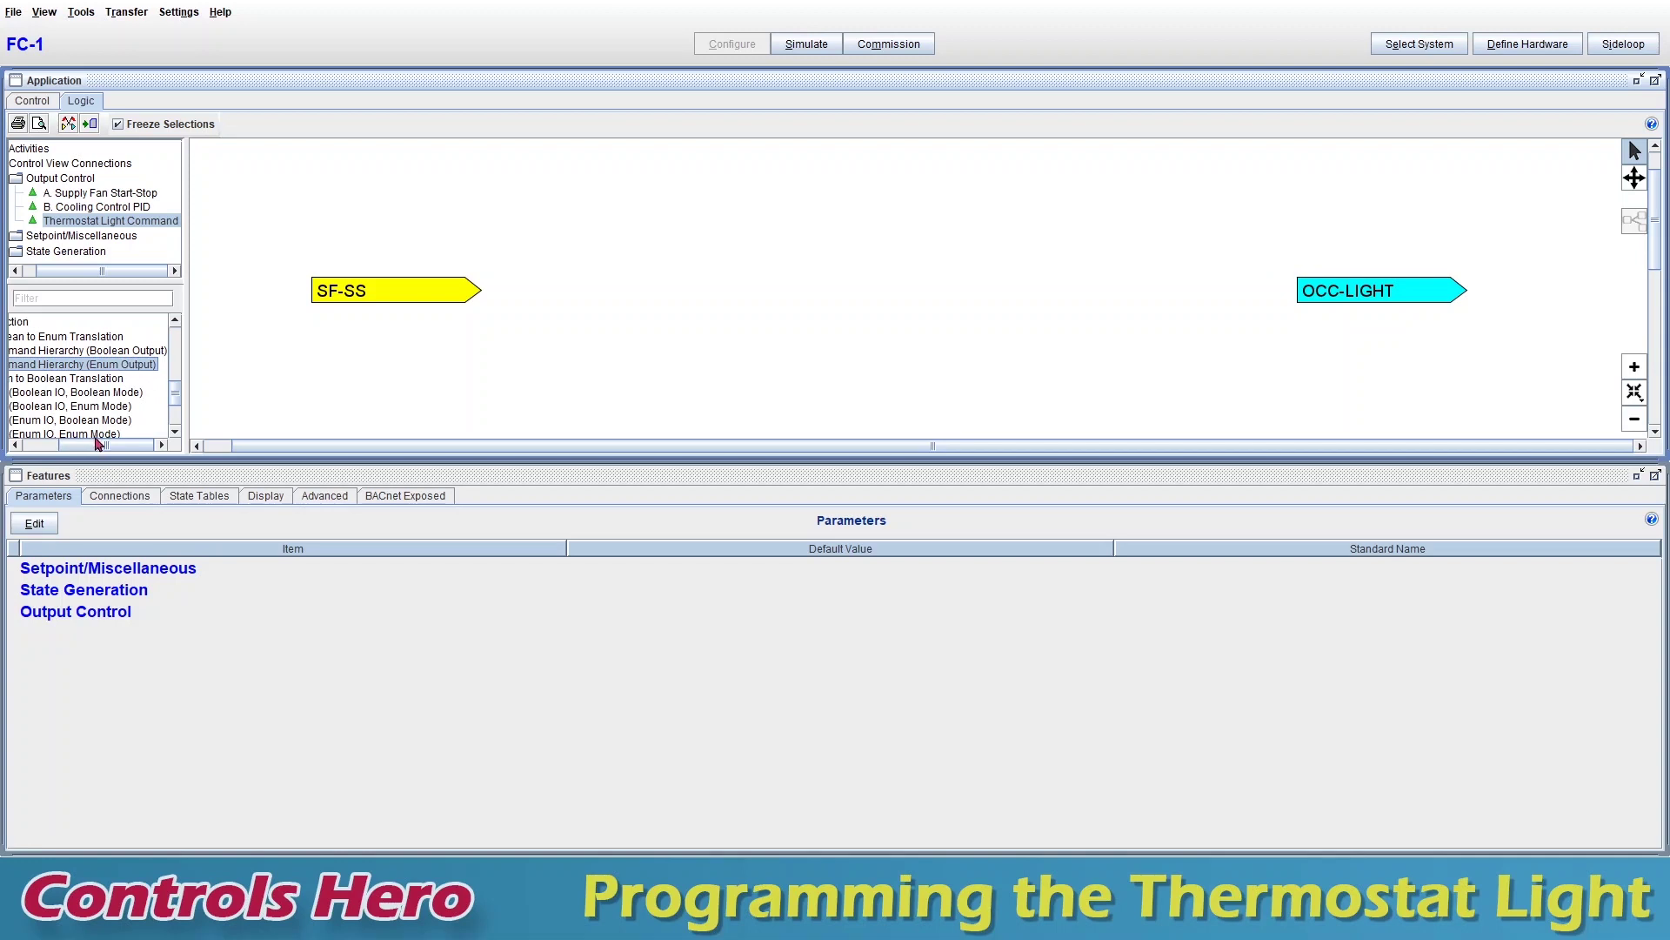
drag(98, 445, 81, 445)
drag(91, 372, 808, 272)
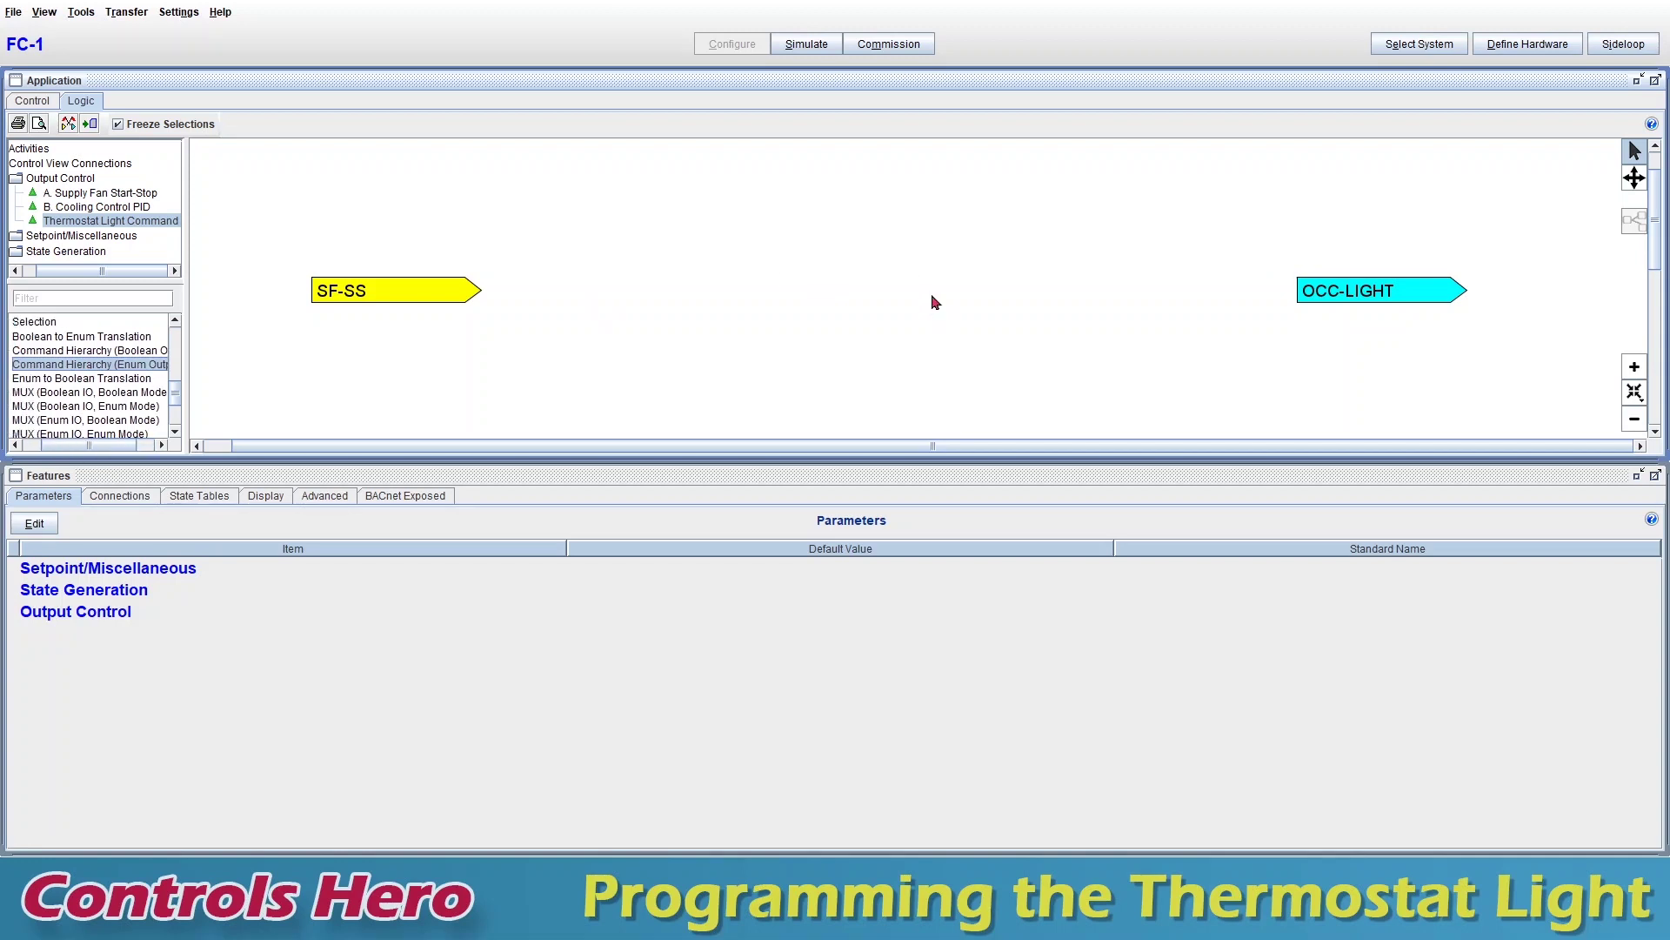
drag(935, 302, 929, 292)
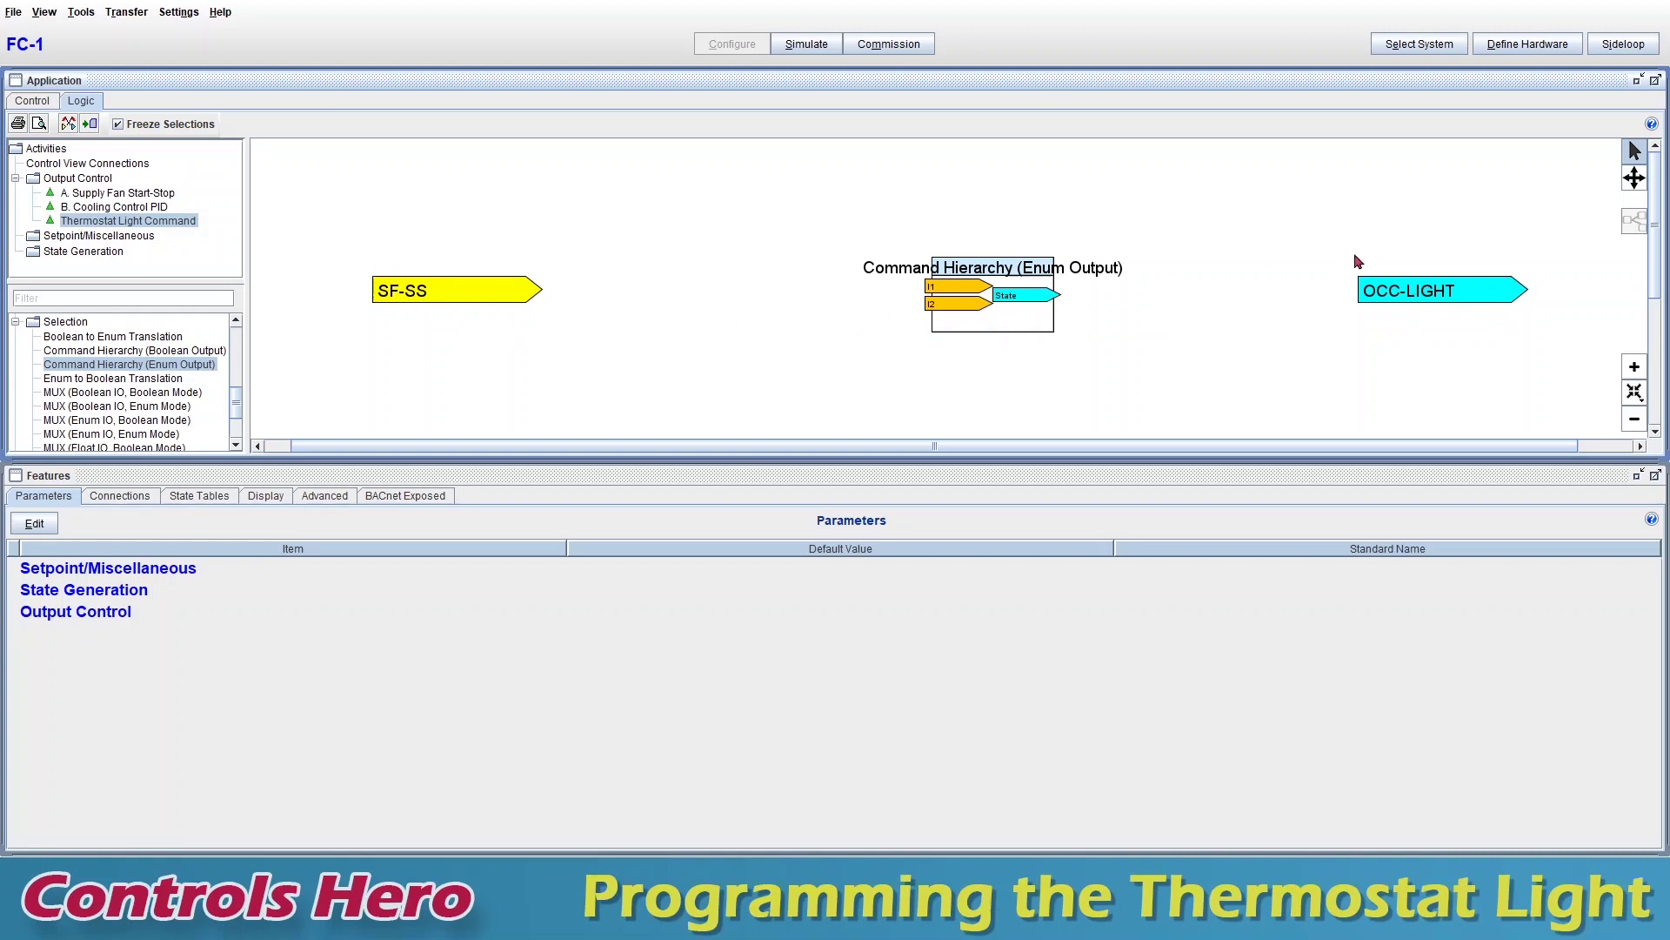
- Delete the Command Hierarchy block's I2 input, leaving only I1, and turn IO Modifications back off
double_click(980, 288)
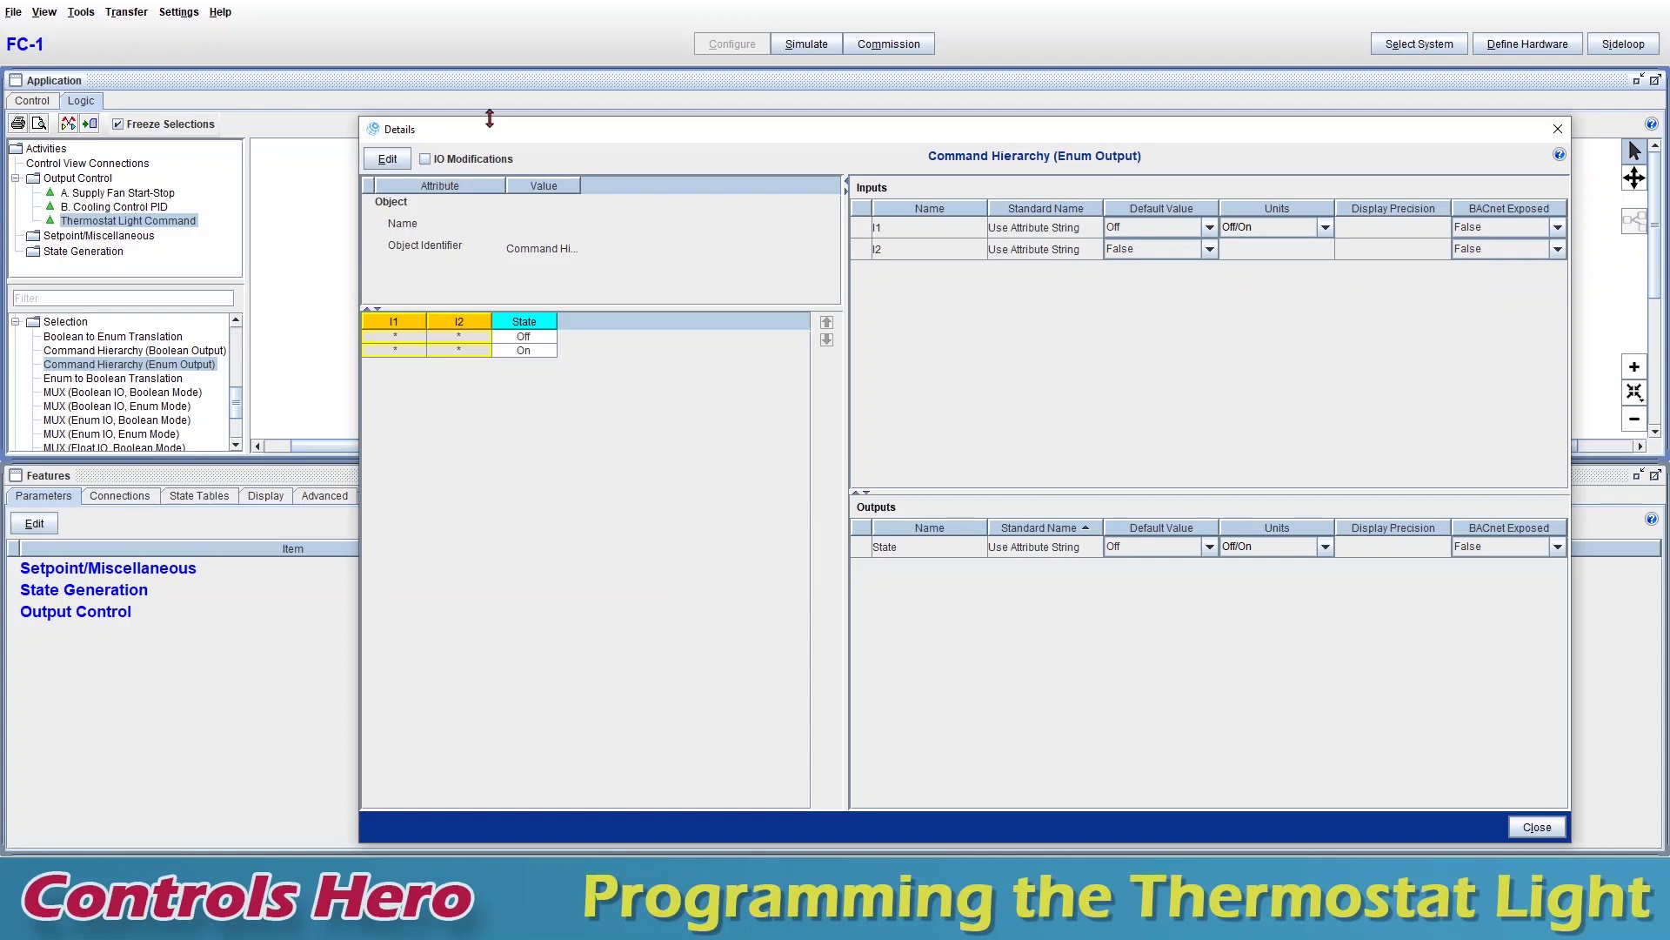
drag(508, 137, 917, 242)
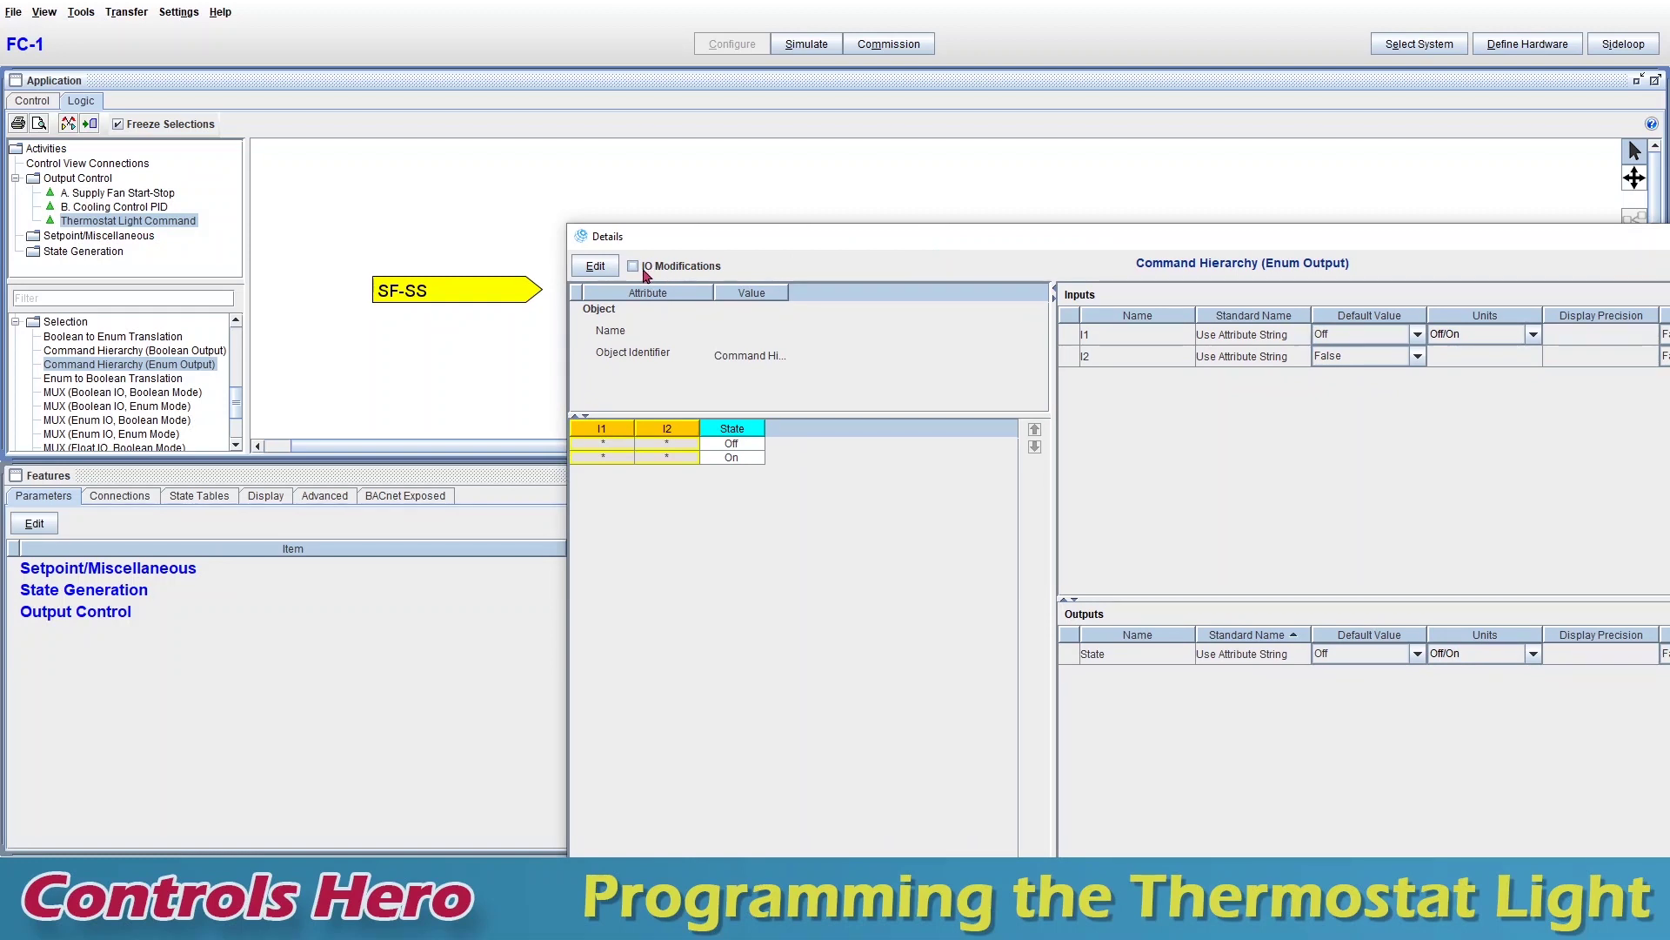
click(645, 274)
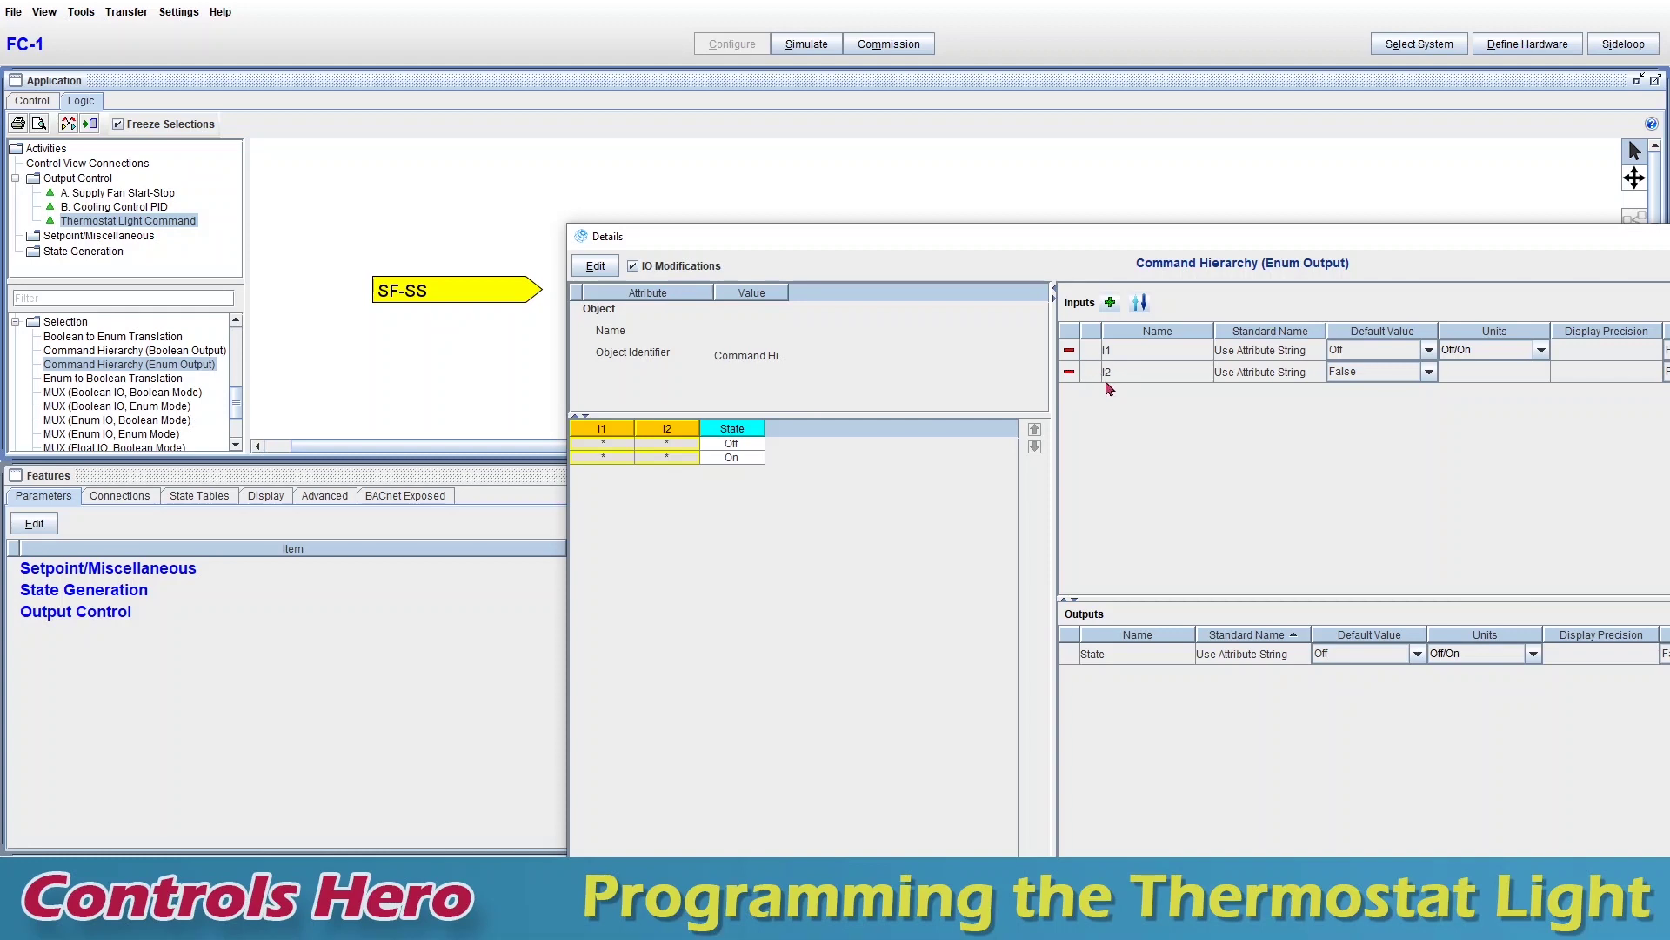
click(1070, 373)
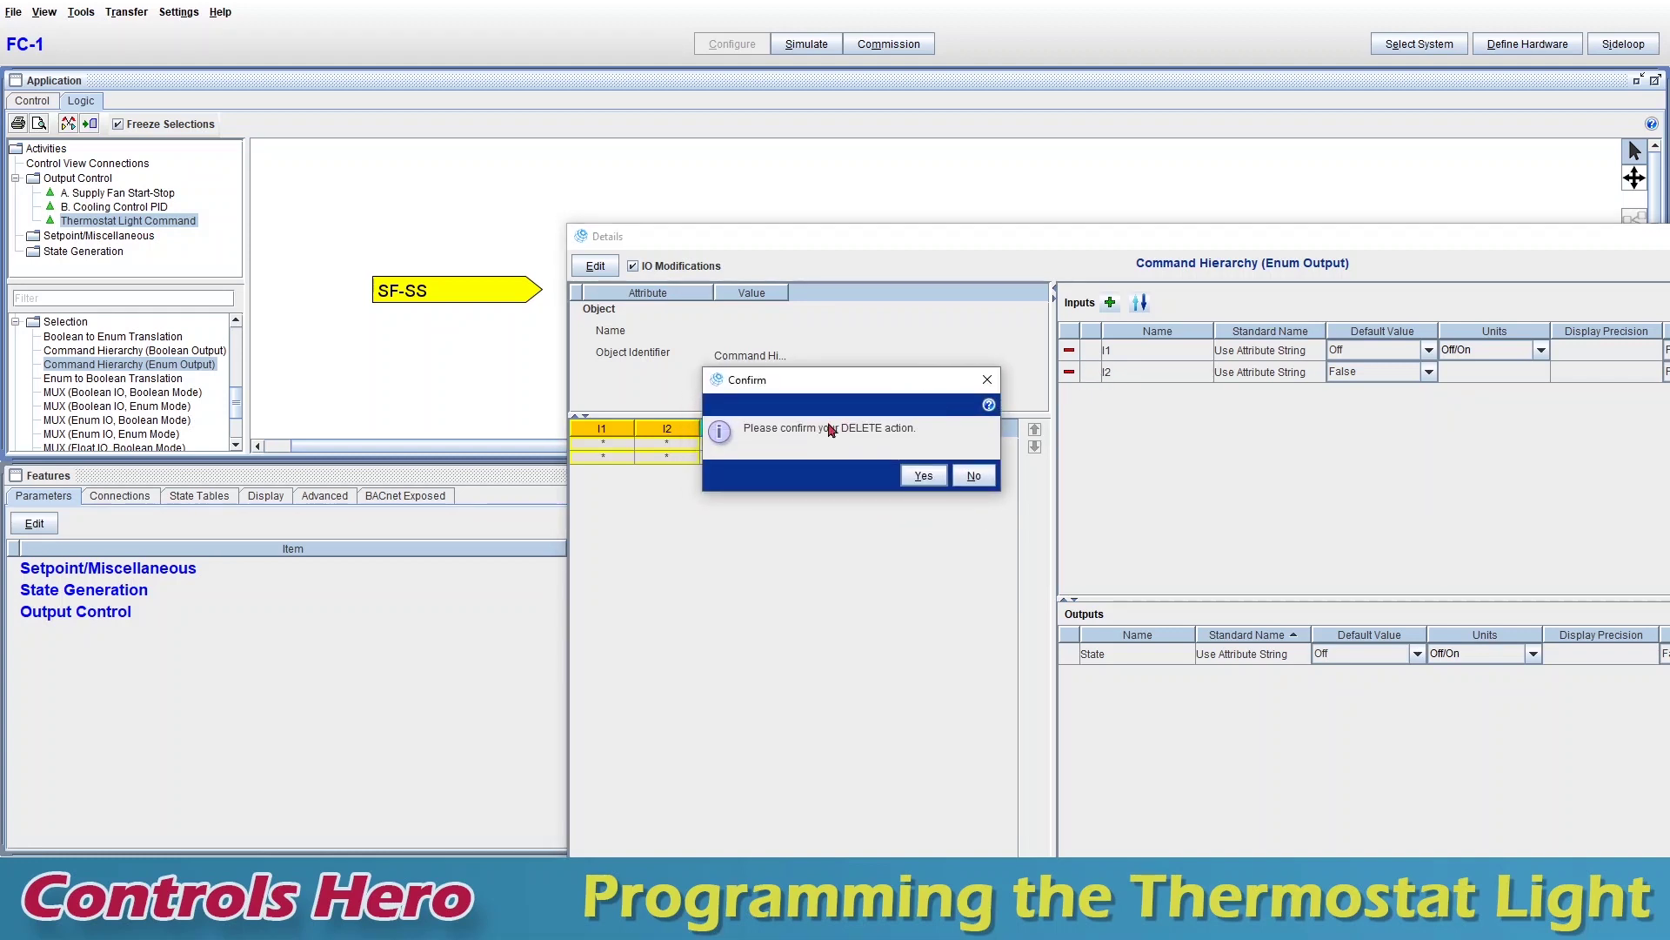
click(924, 477)
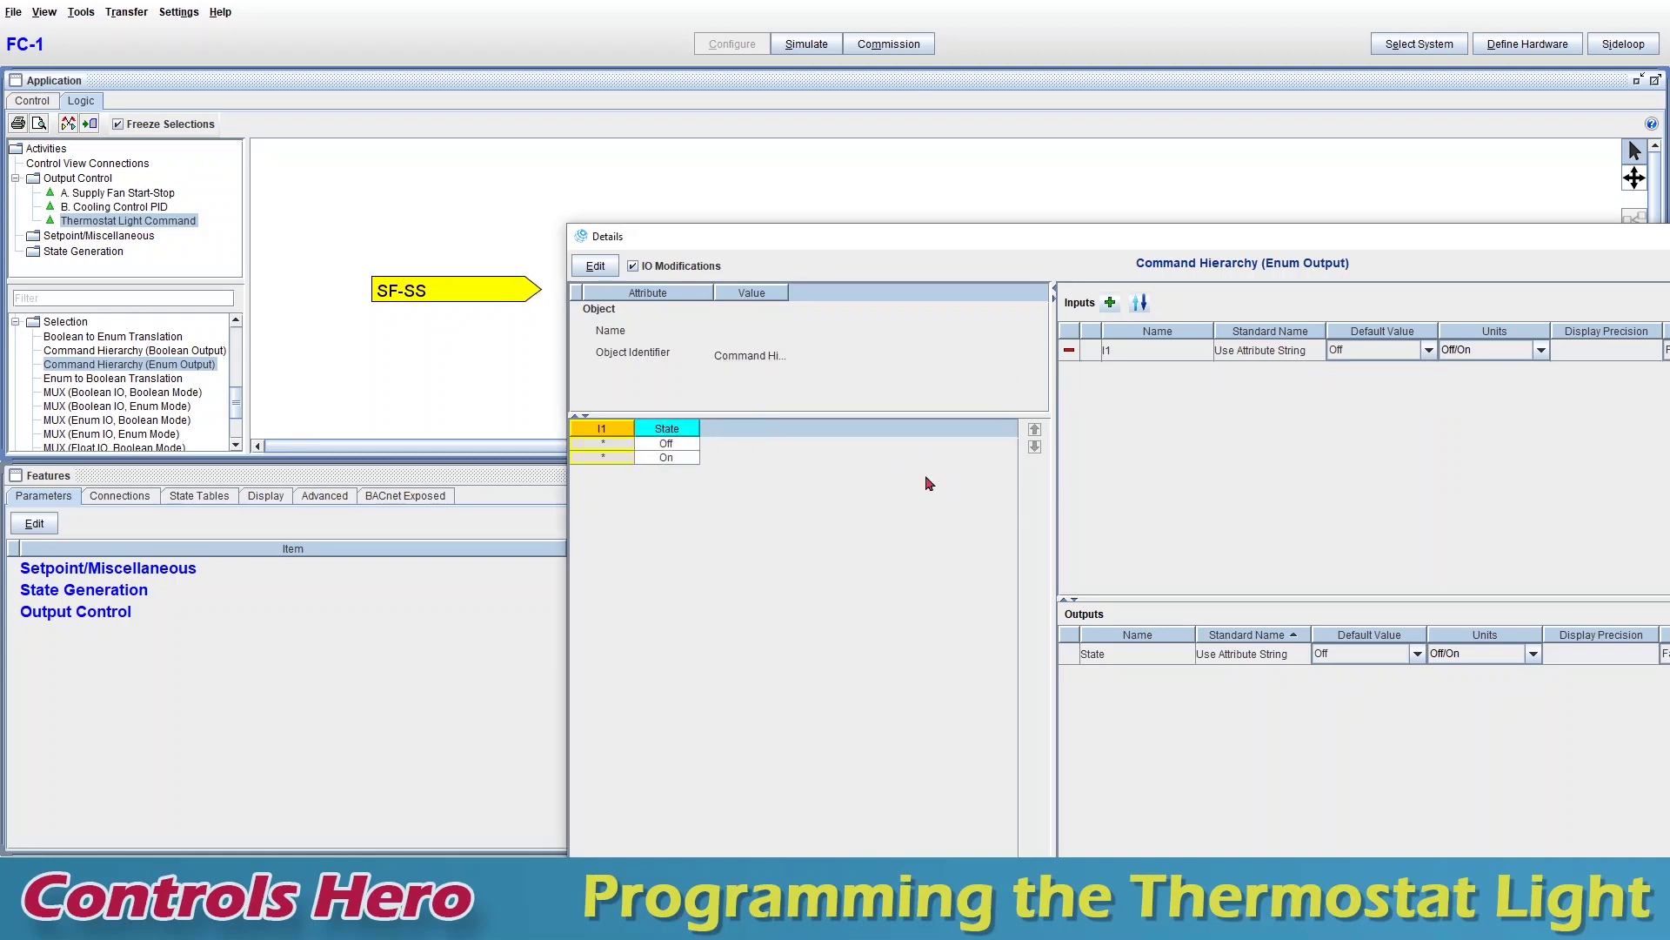
click(634, 270)
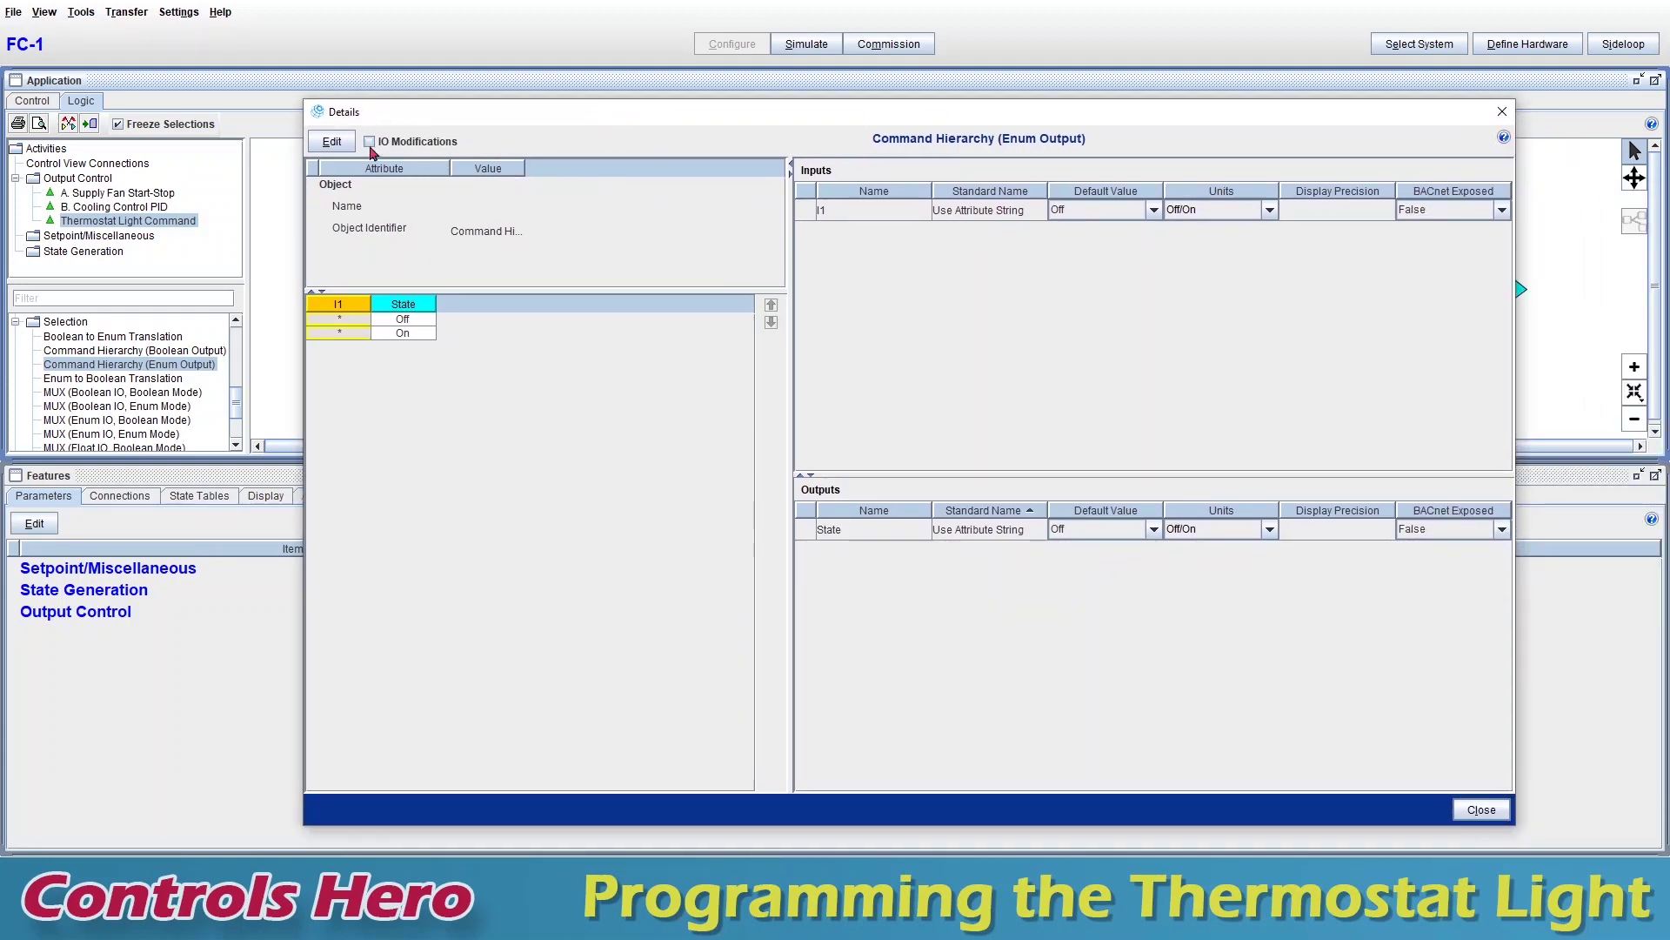
- Set input I1 units to Stop/Start and State output units to Occ Effective, then apply
click(323, 143)
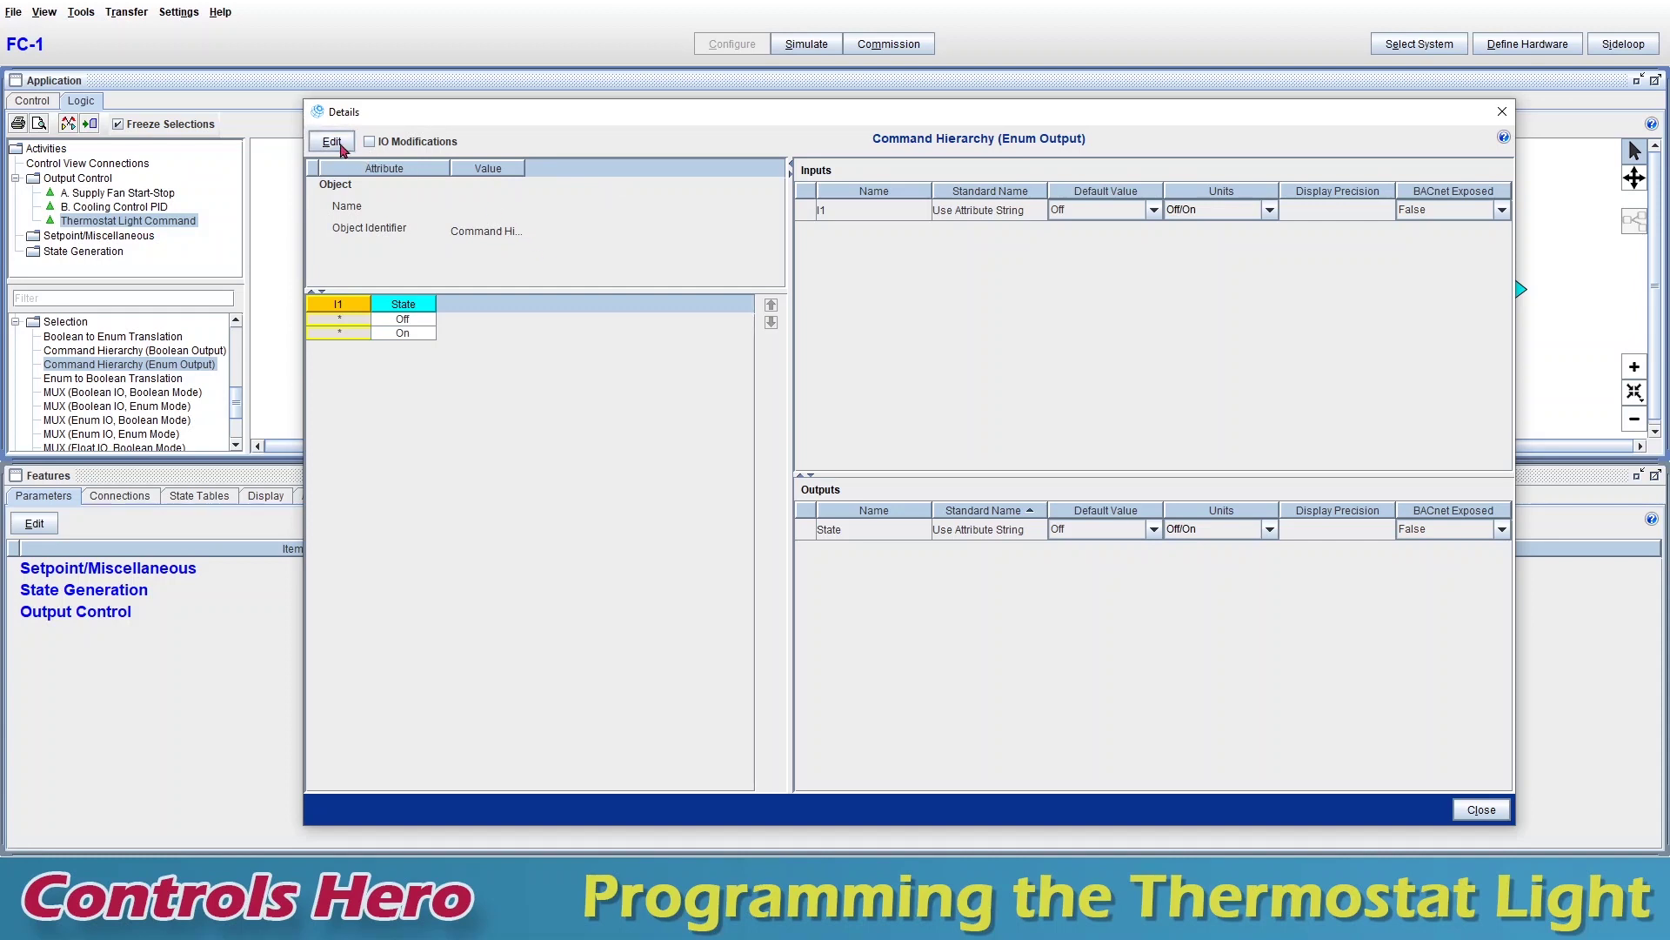
click(322, 142)
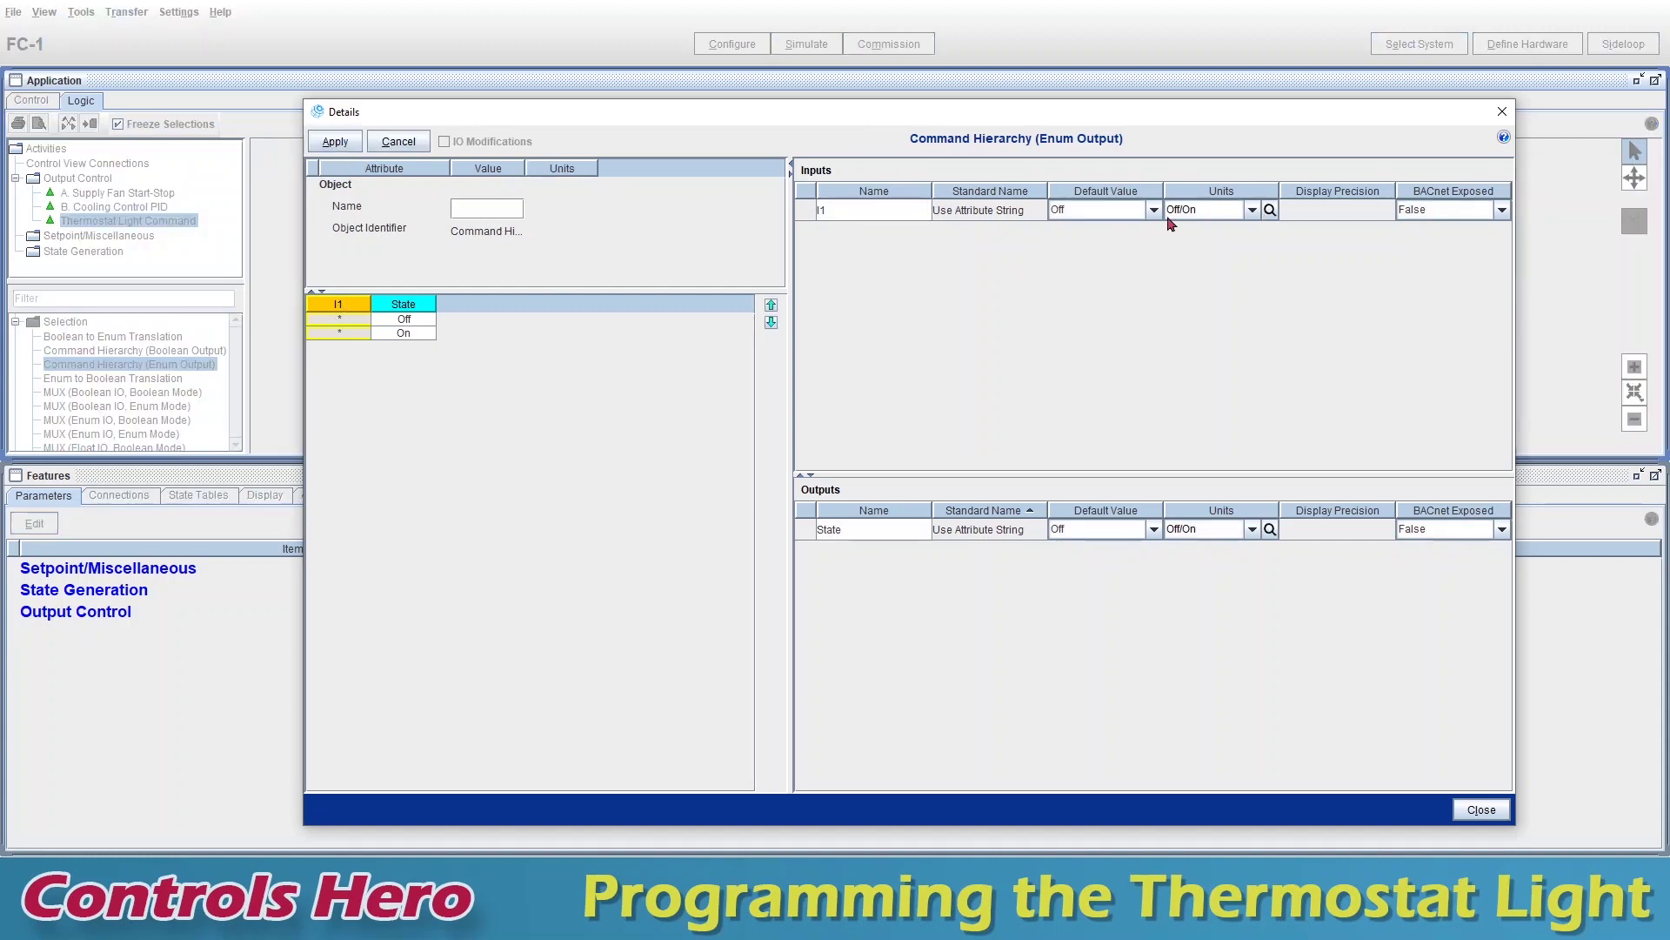
click(1221, 212)
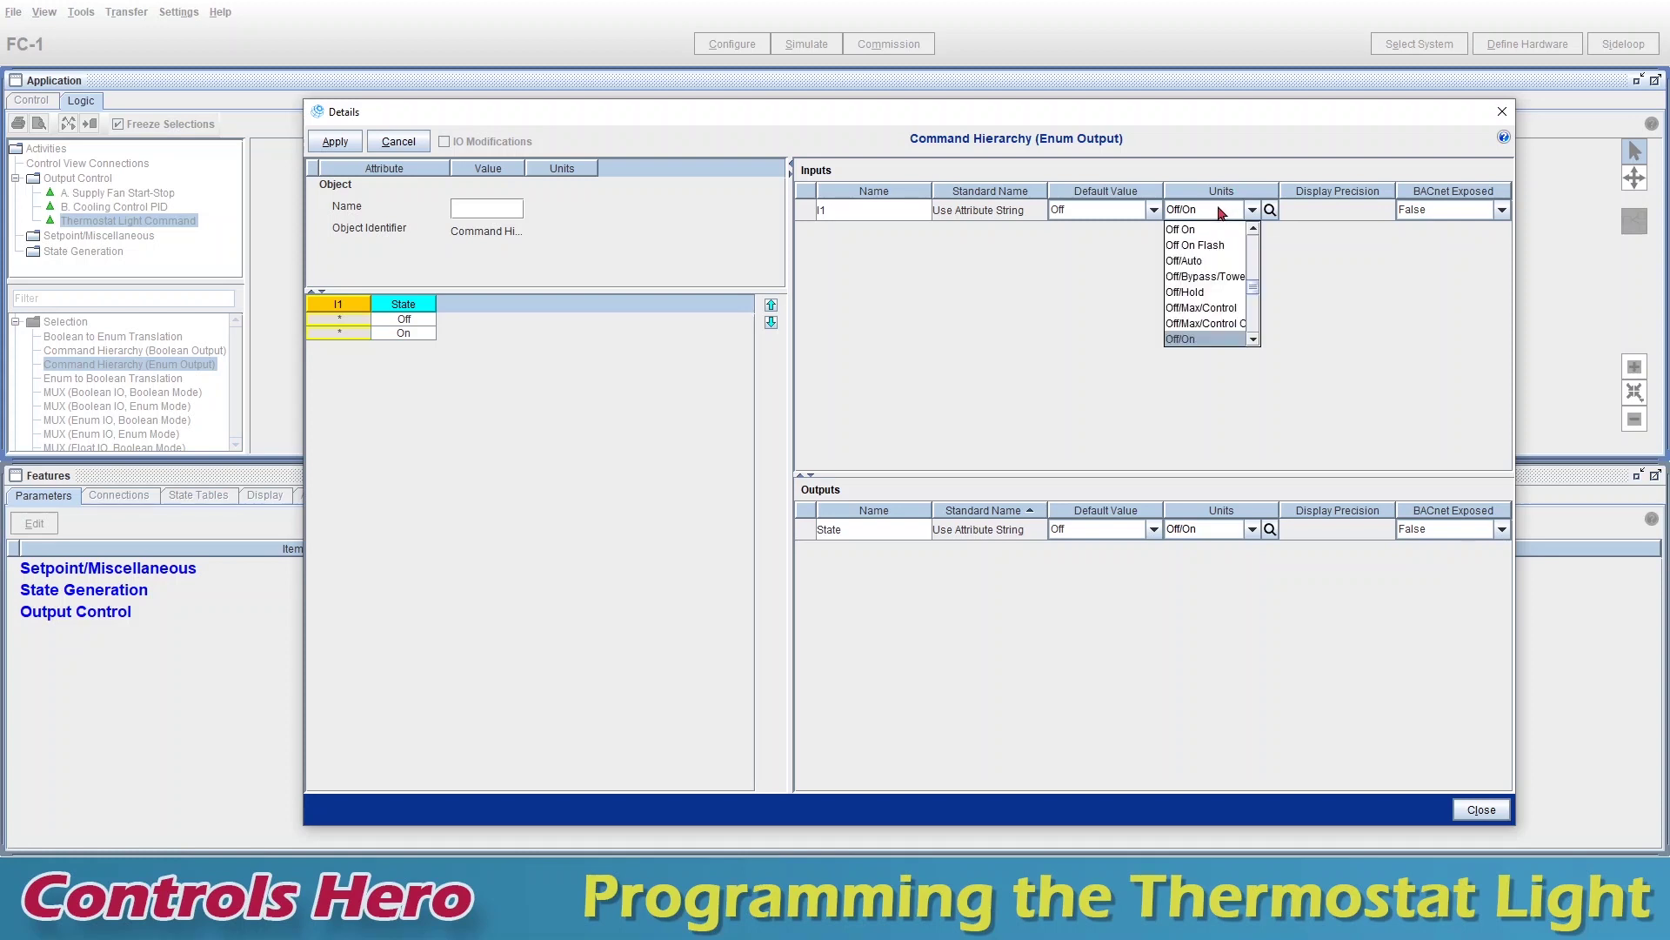
scroll(1221, 212, down, 10)
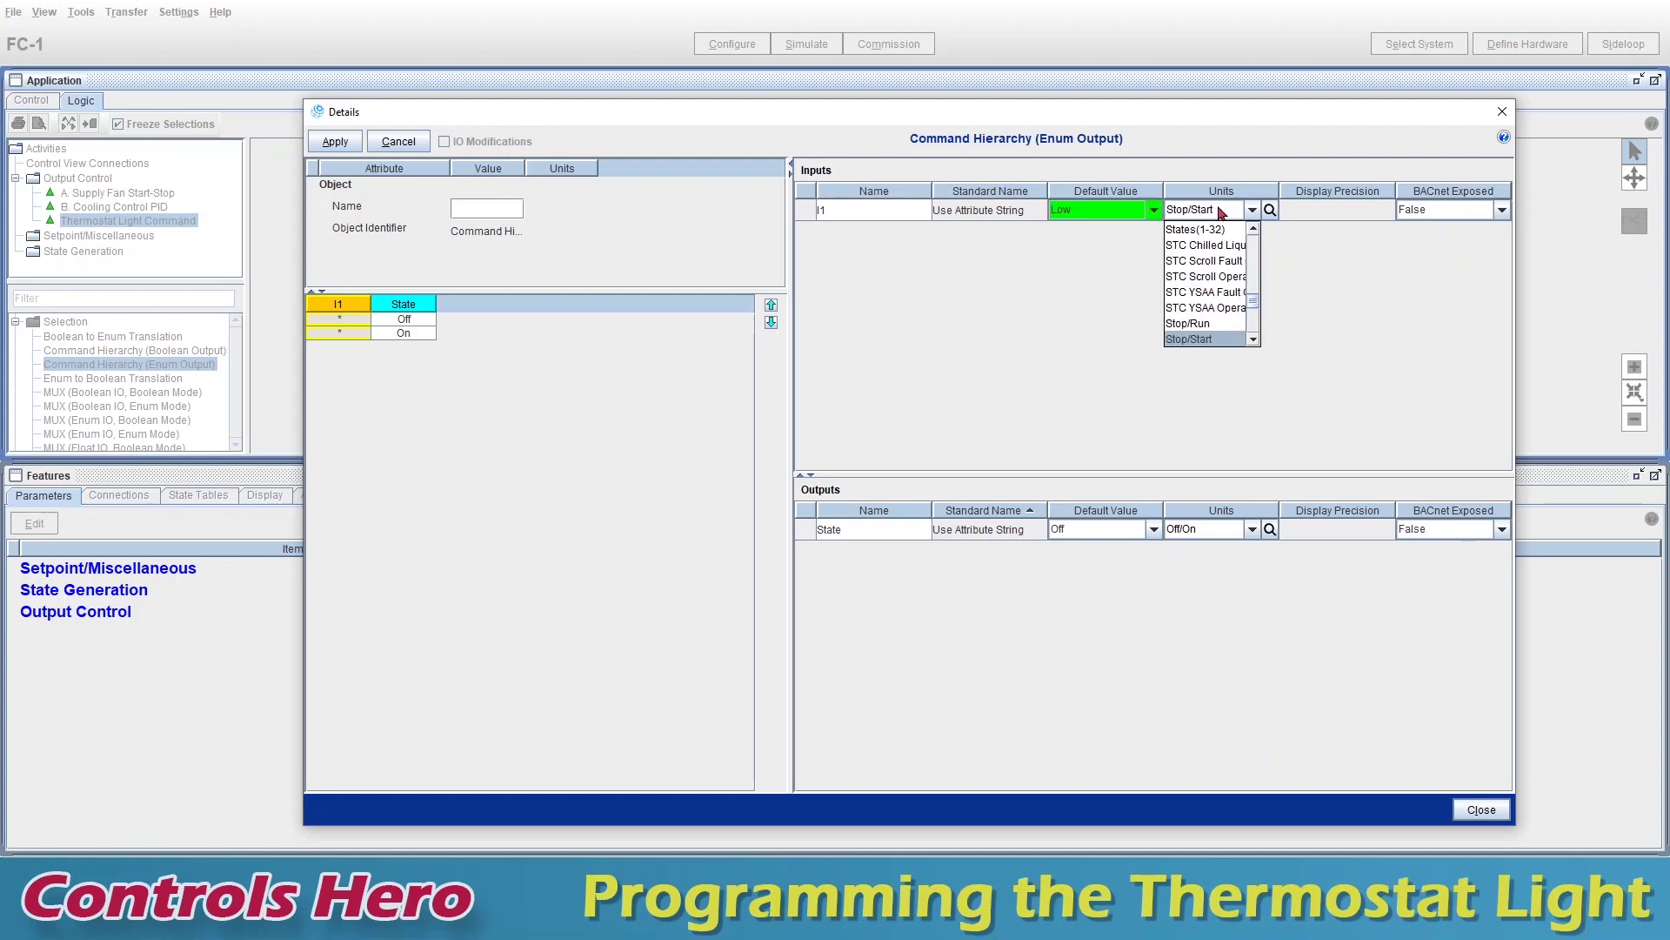
click(1221, 212)
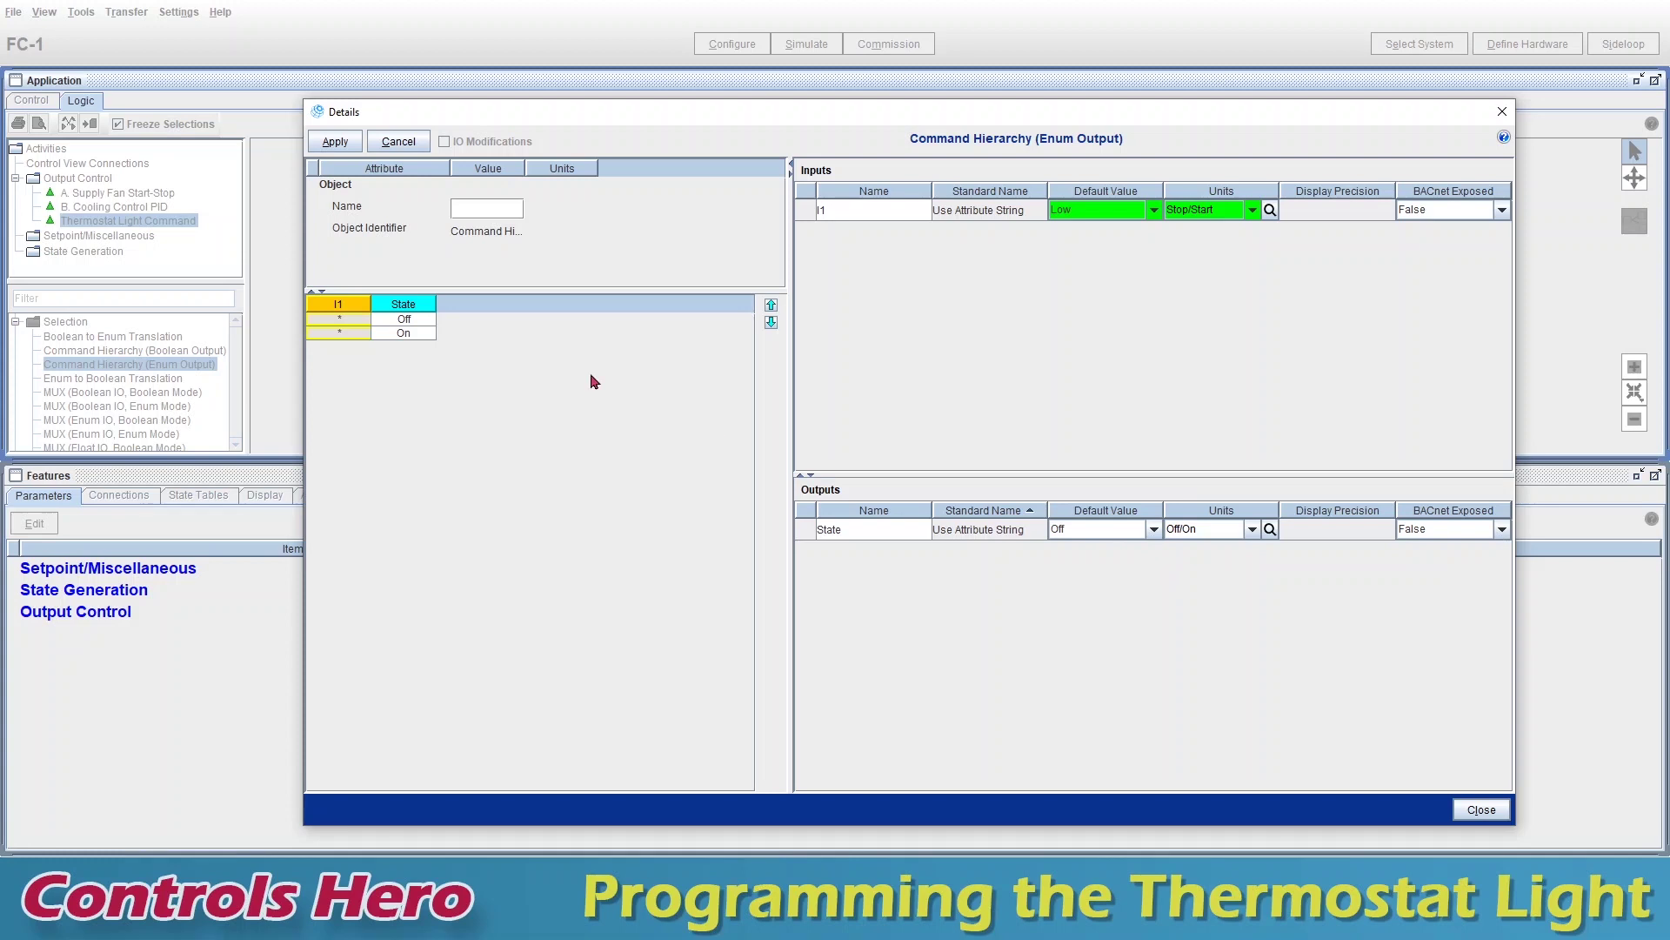
click(1241, 530)
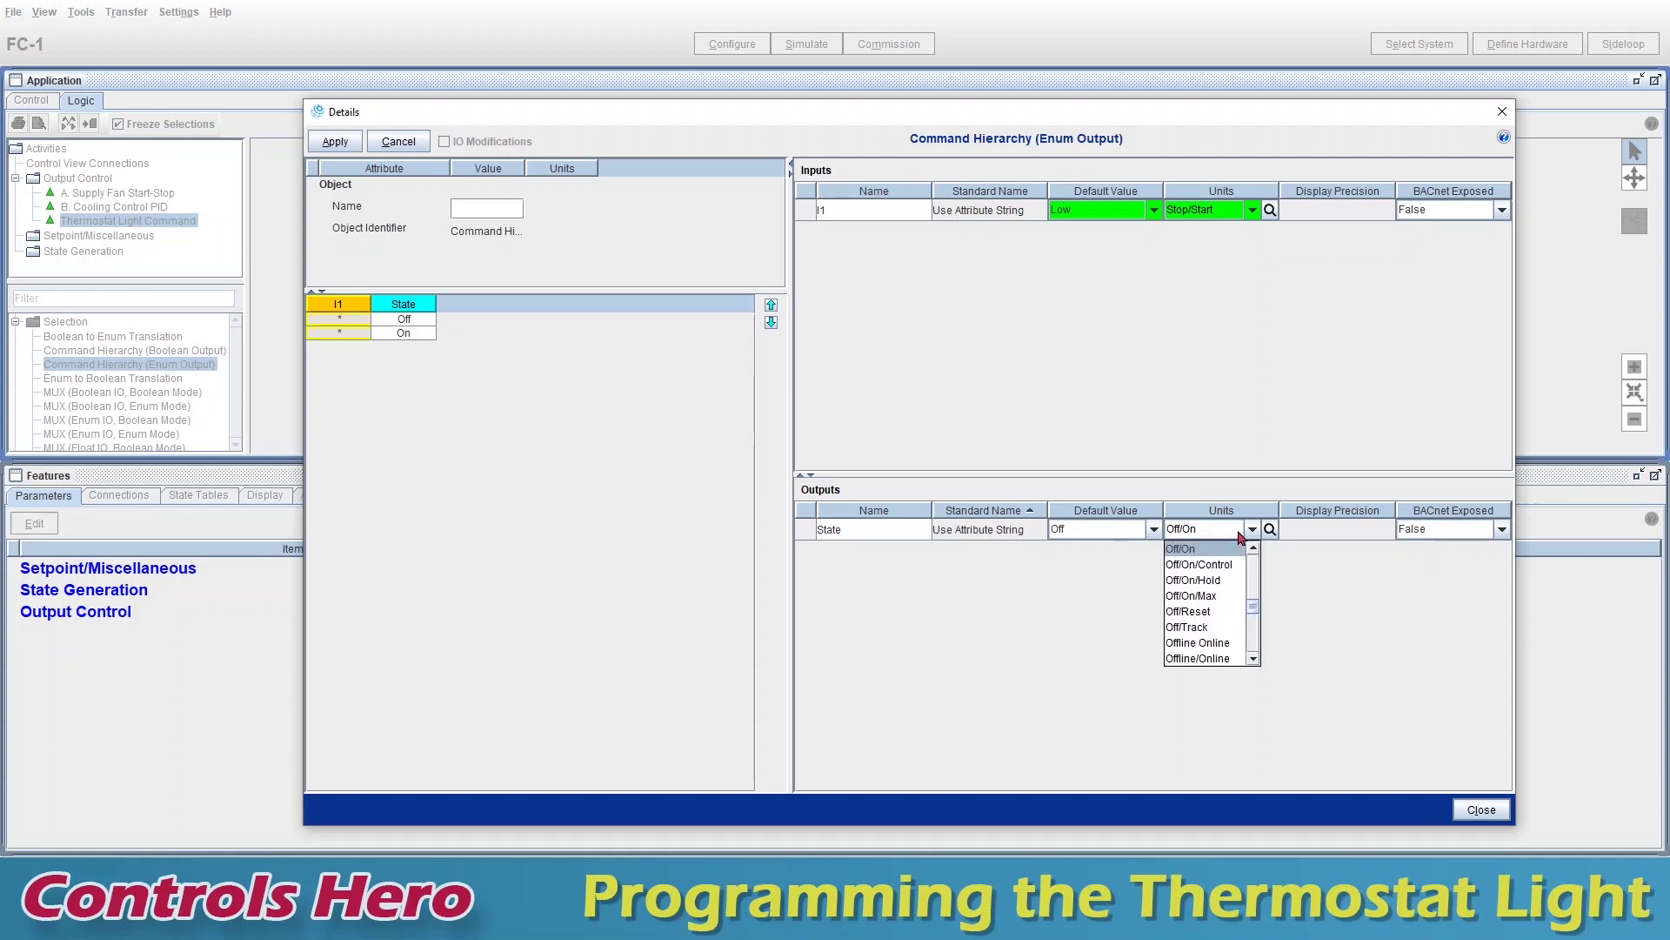
key(o)
key(c)
key(c)
key(Down)
key(Down)
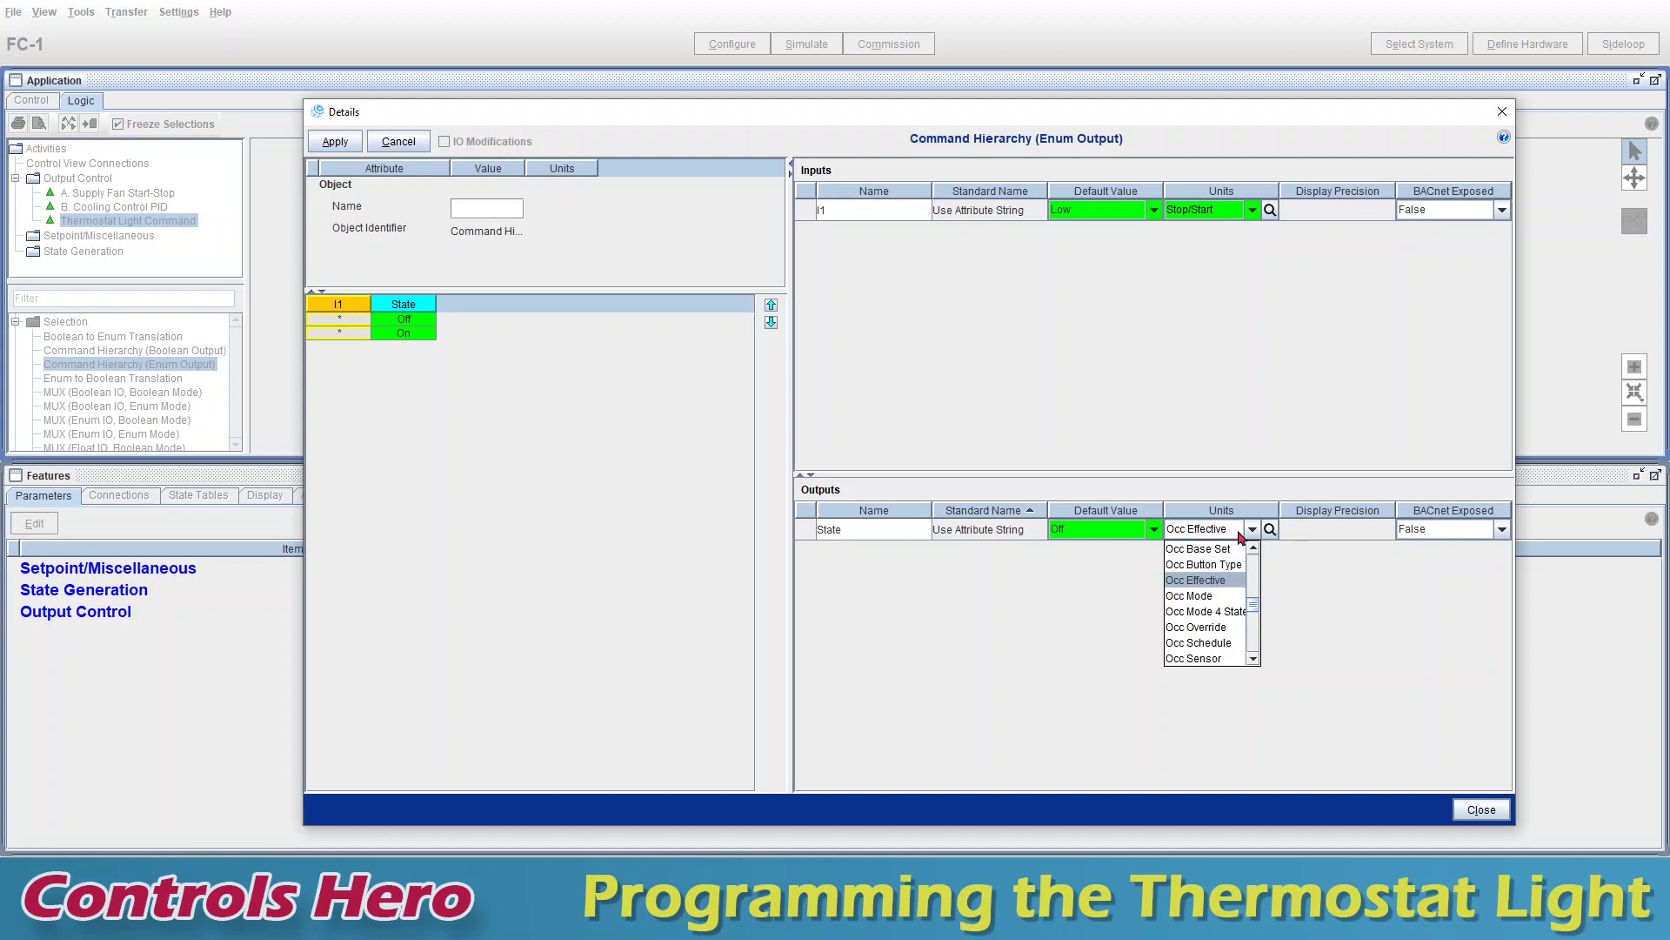
key(Return)
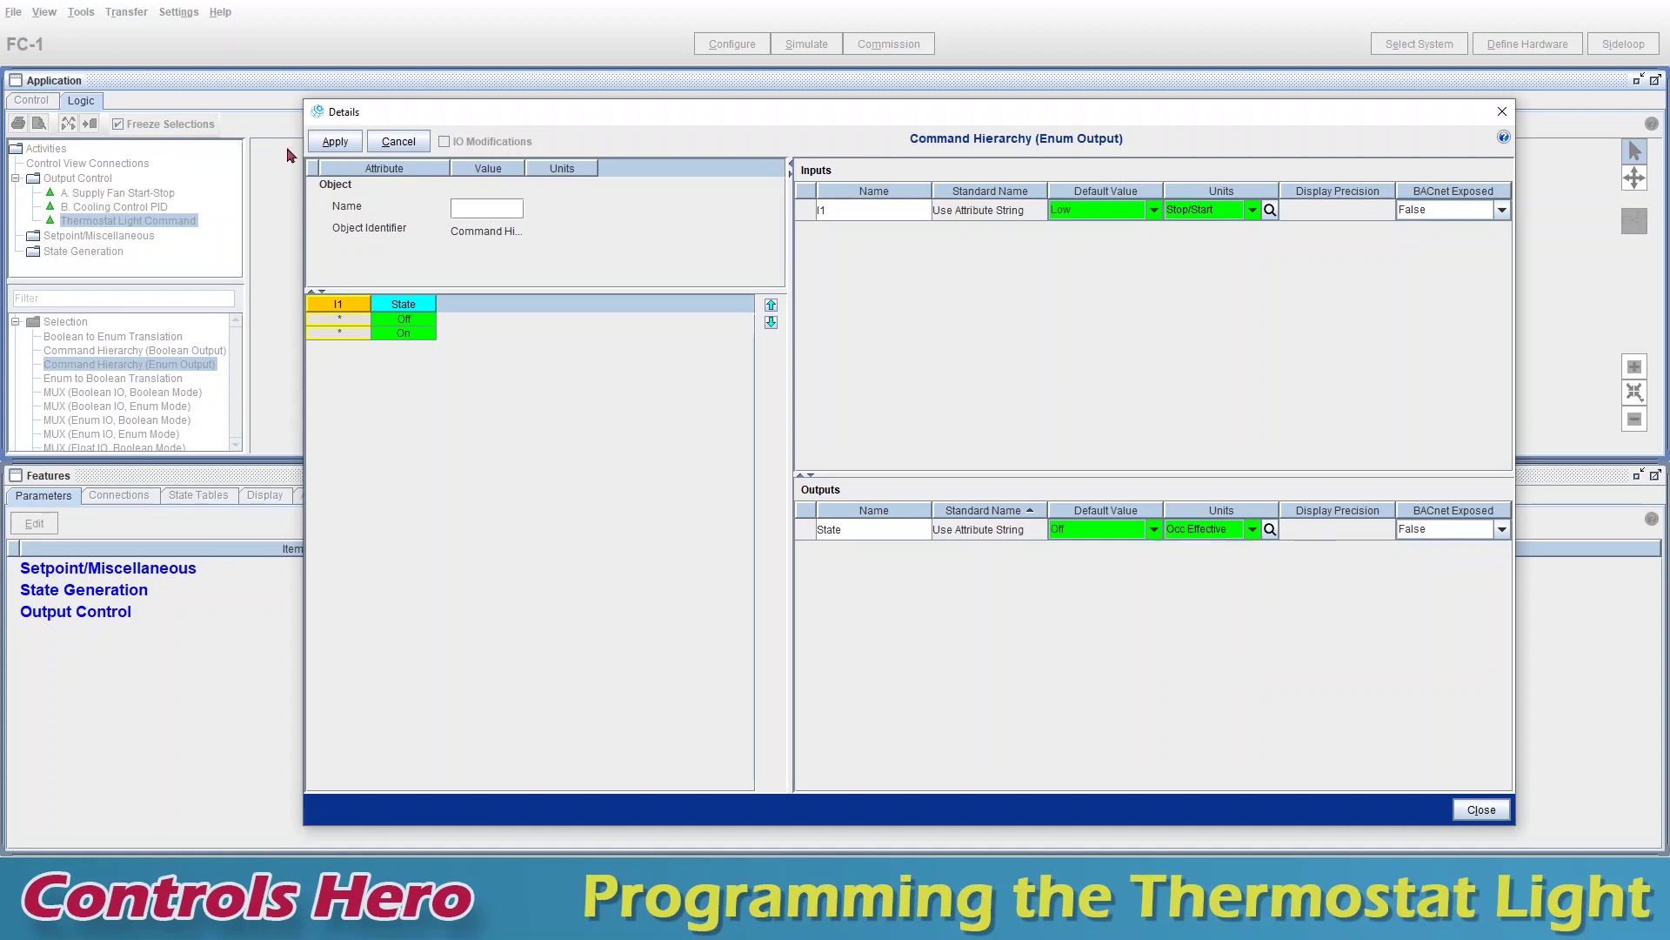
click(325, 143)
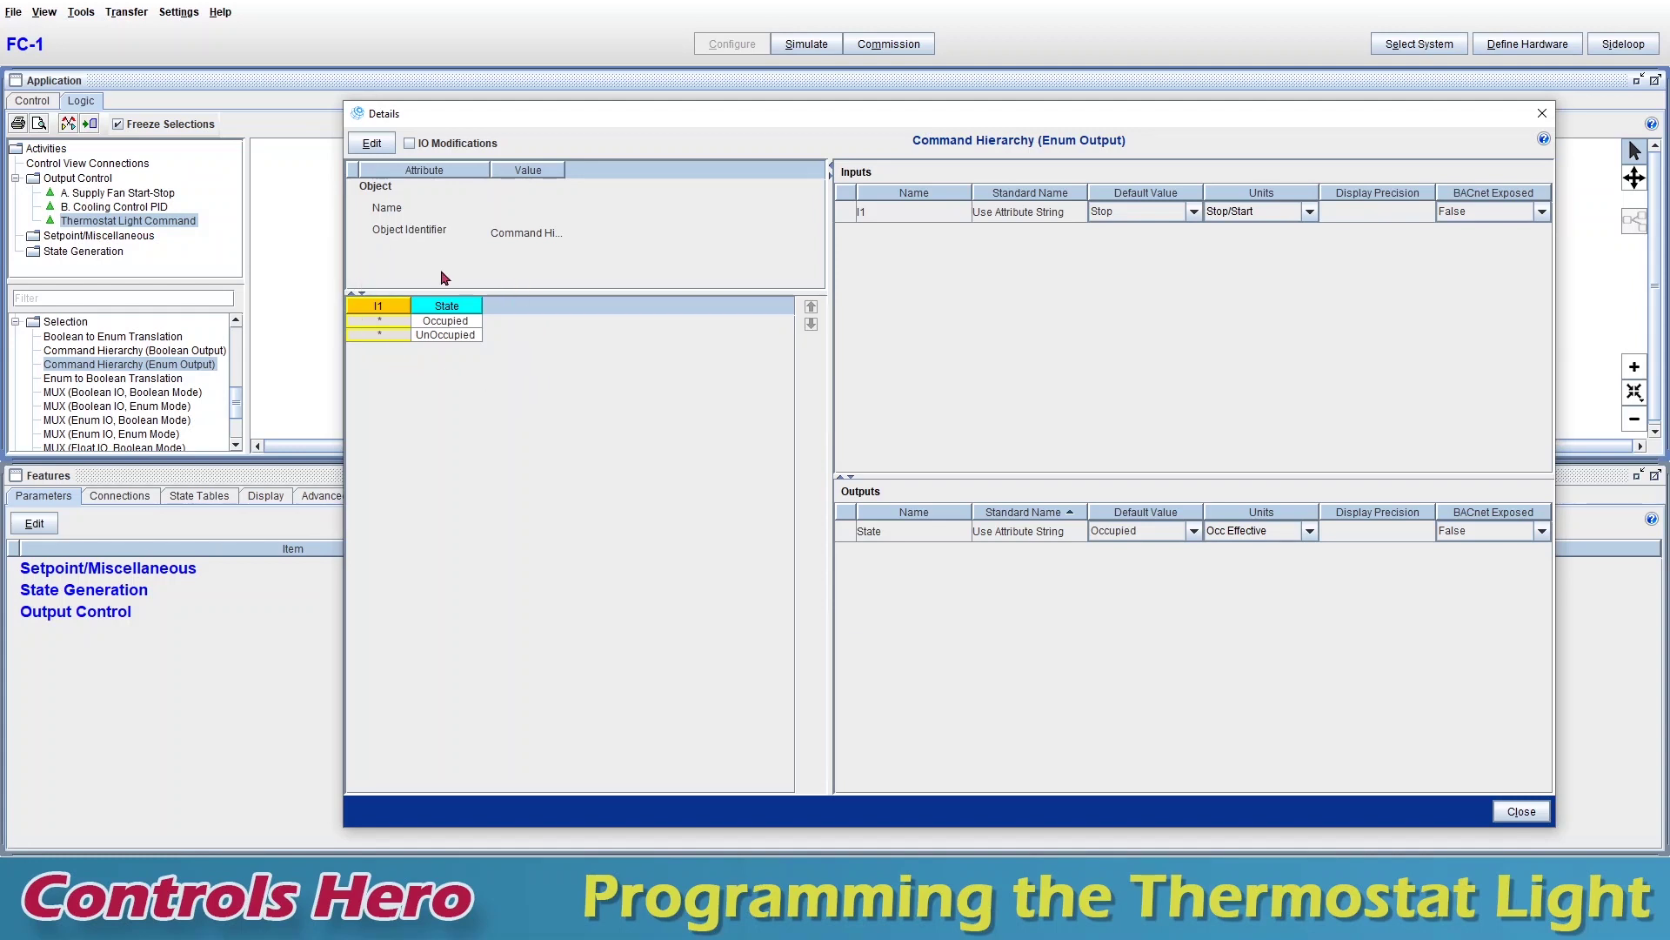
- Set the state table's first row input to Stop and the second row input to Start
click(379, 144)
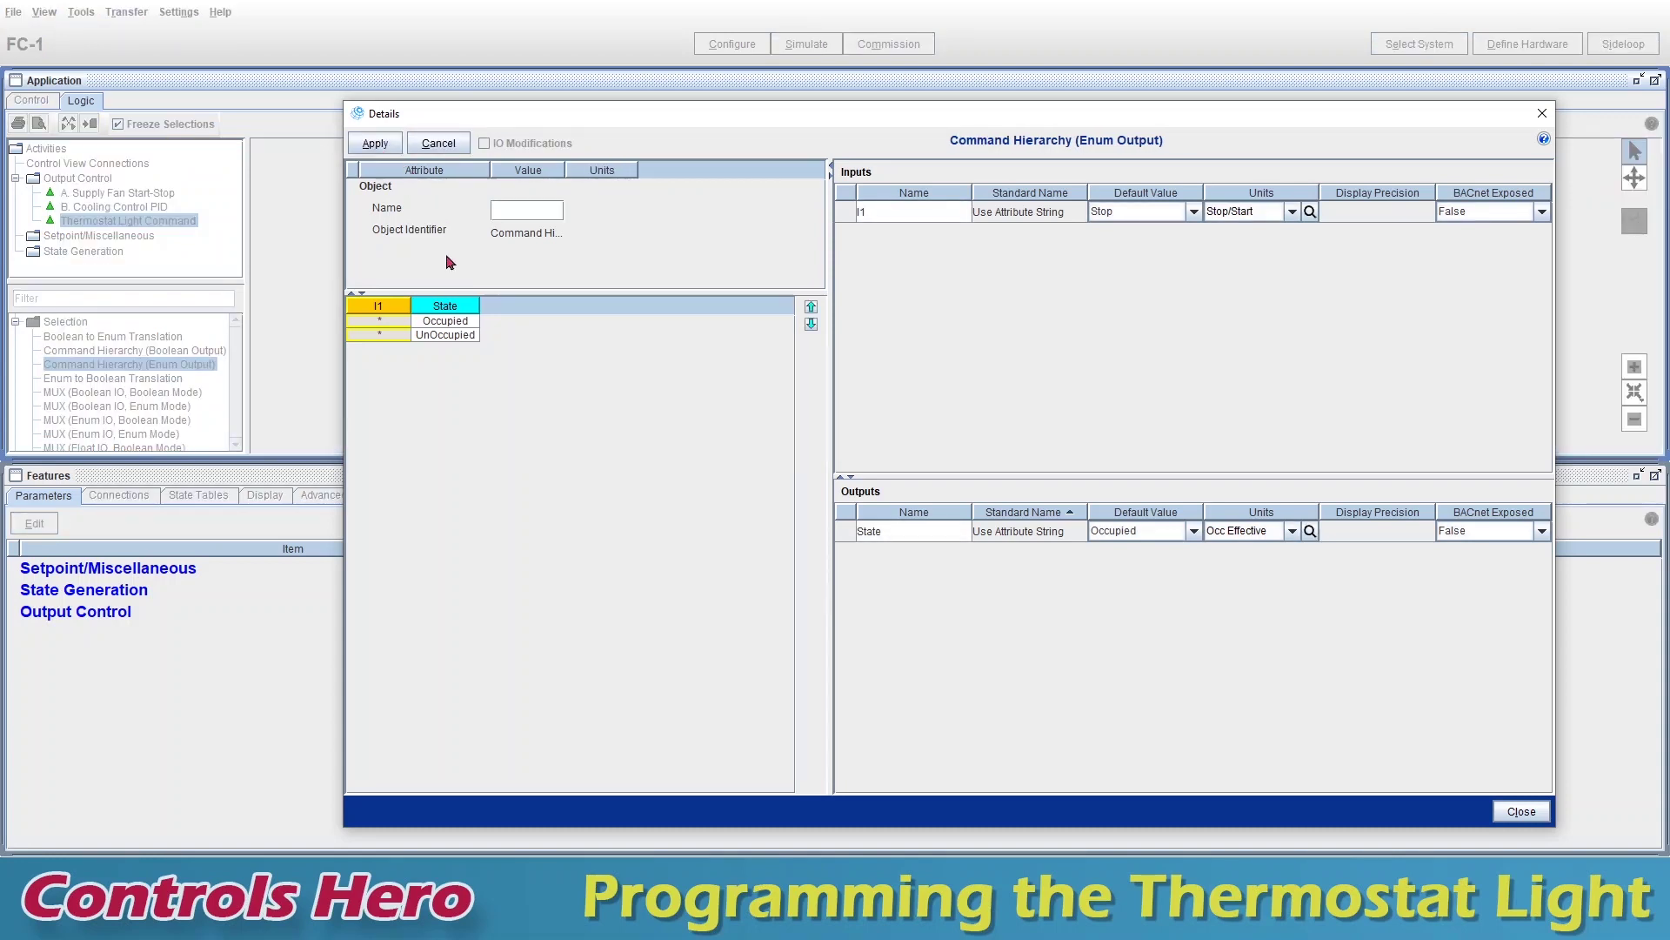
click(402, 326)
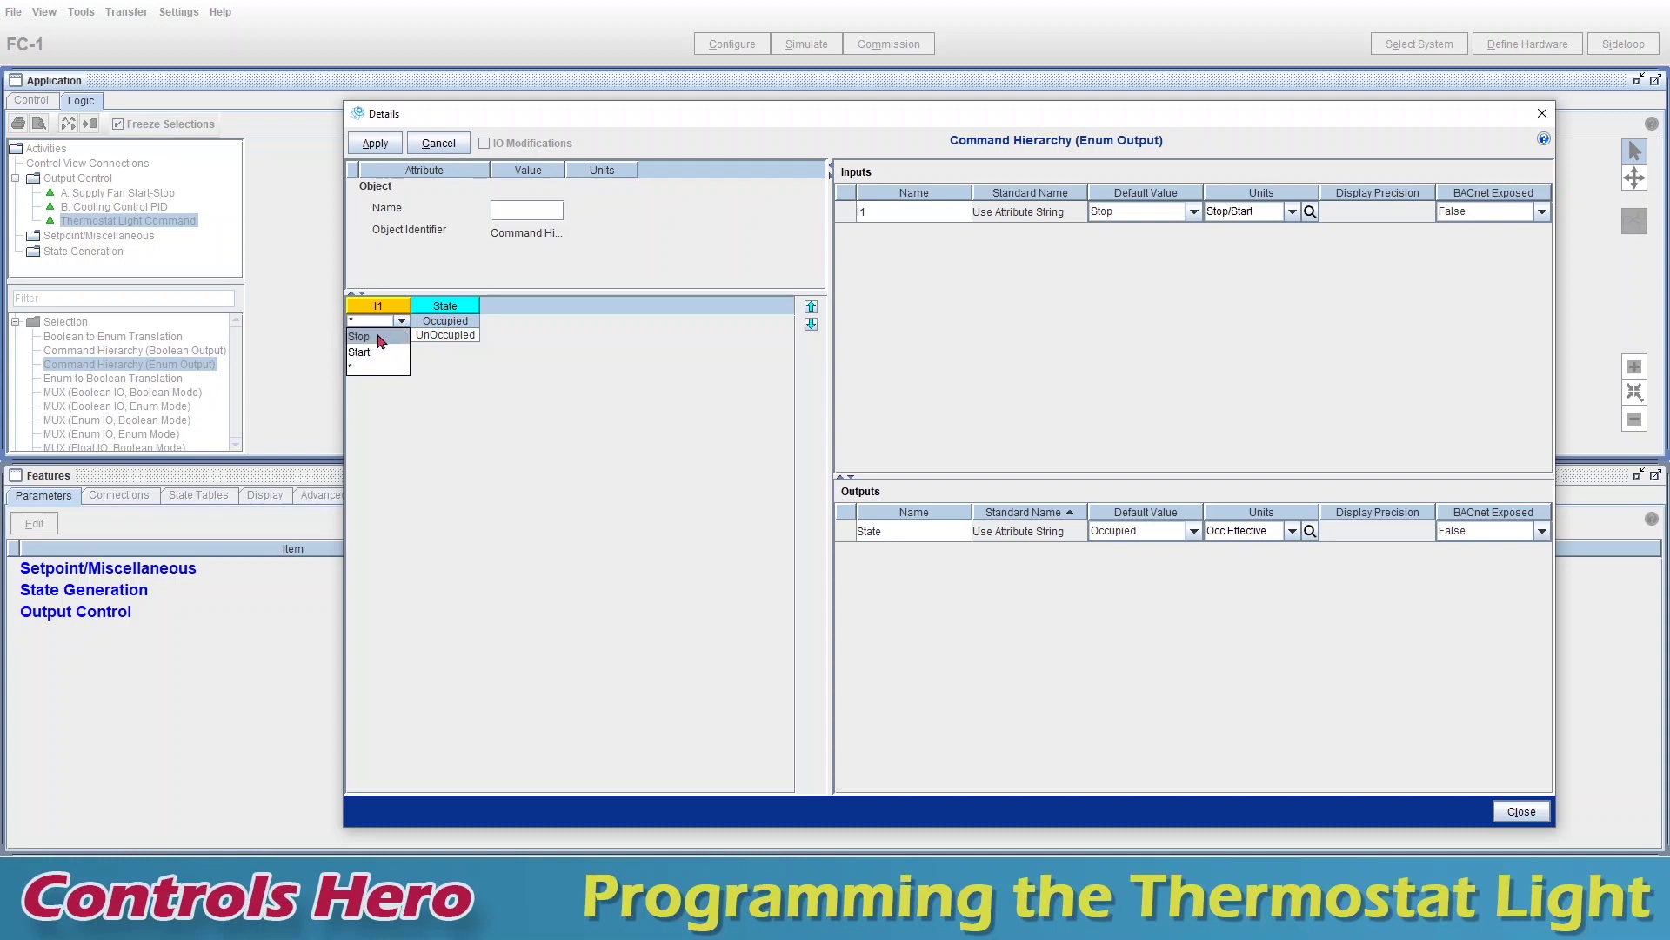
click(380, 340)
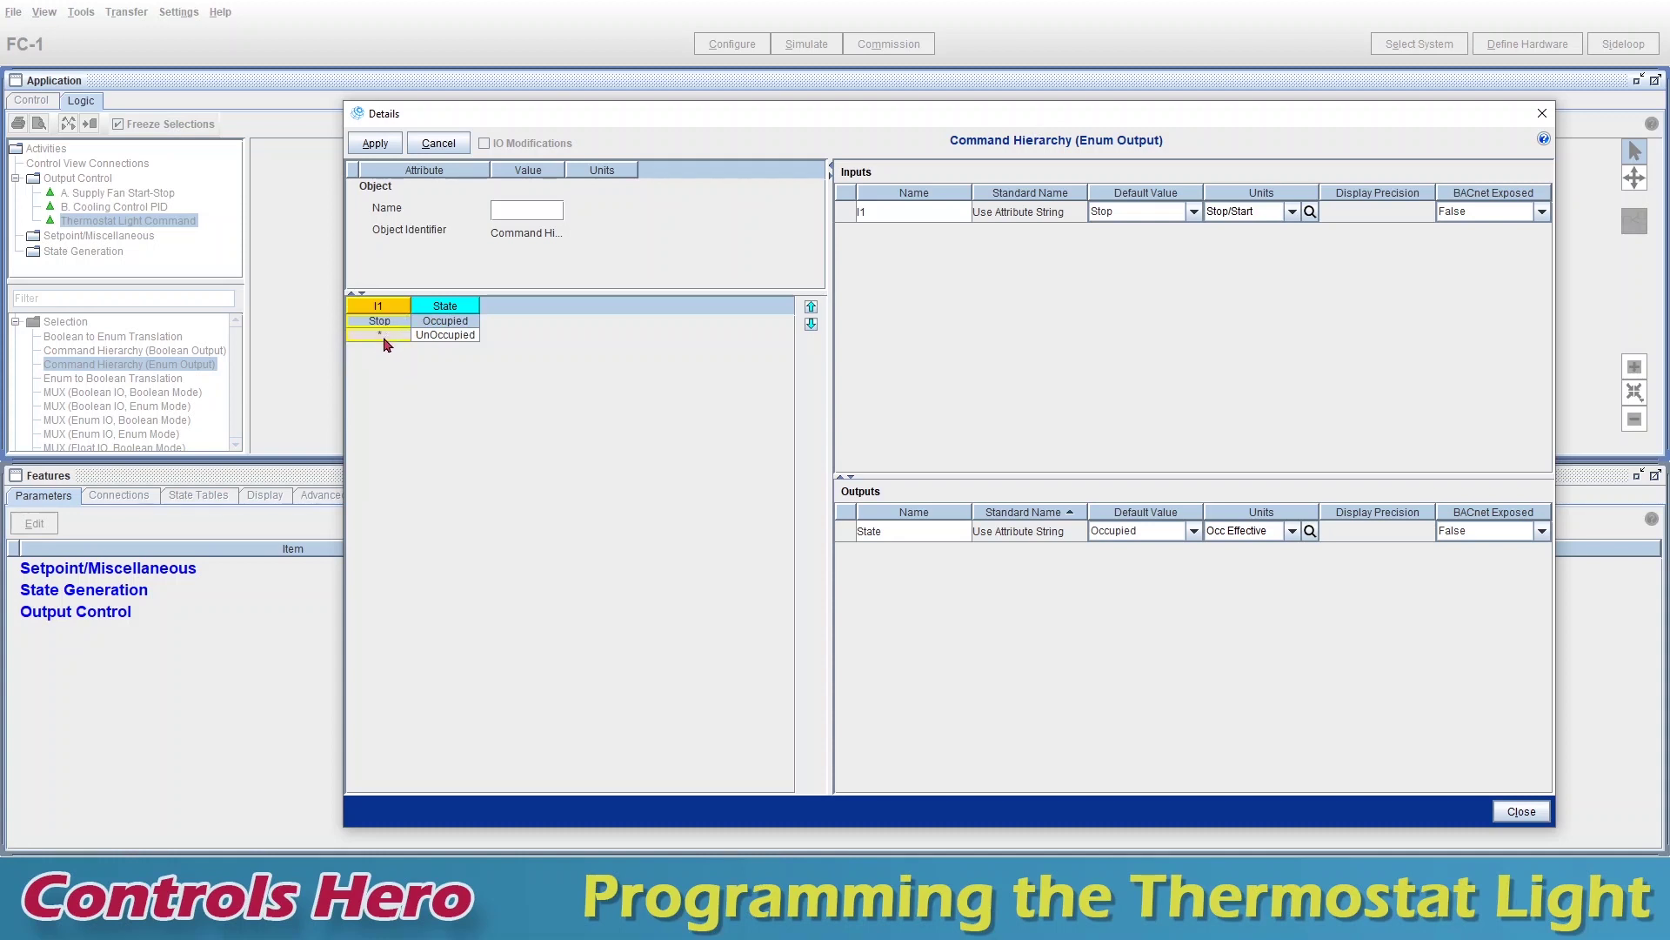
click(384, 339)
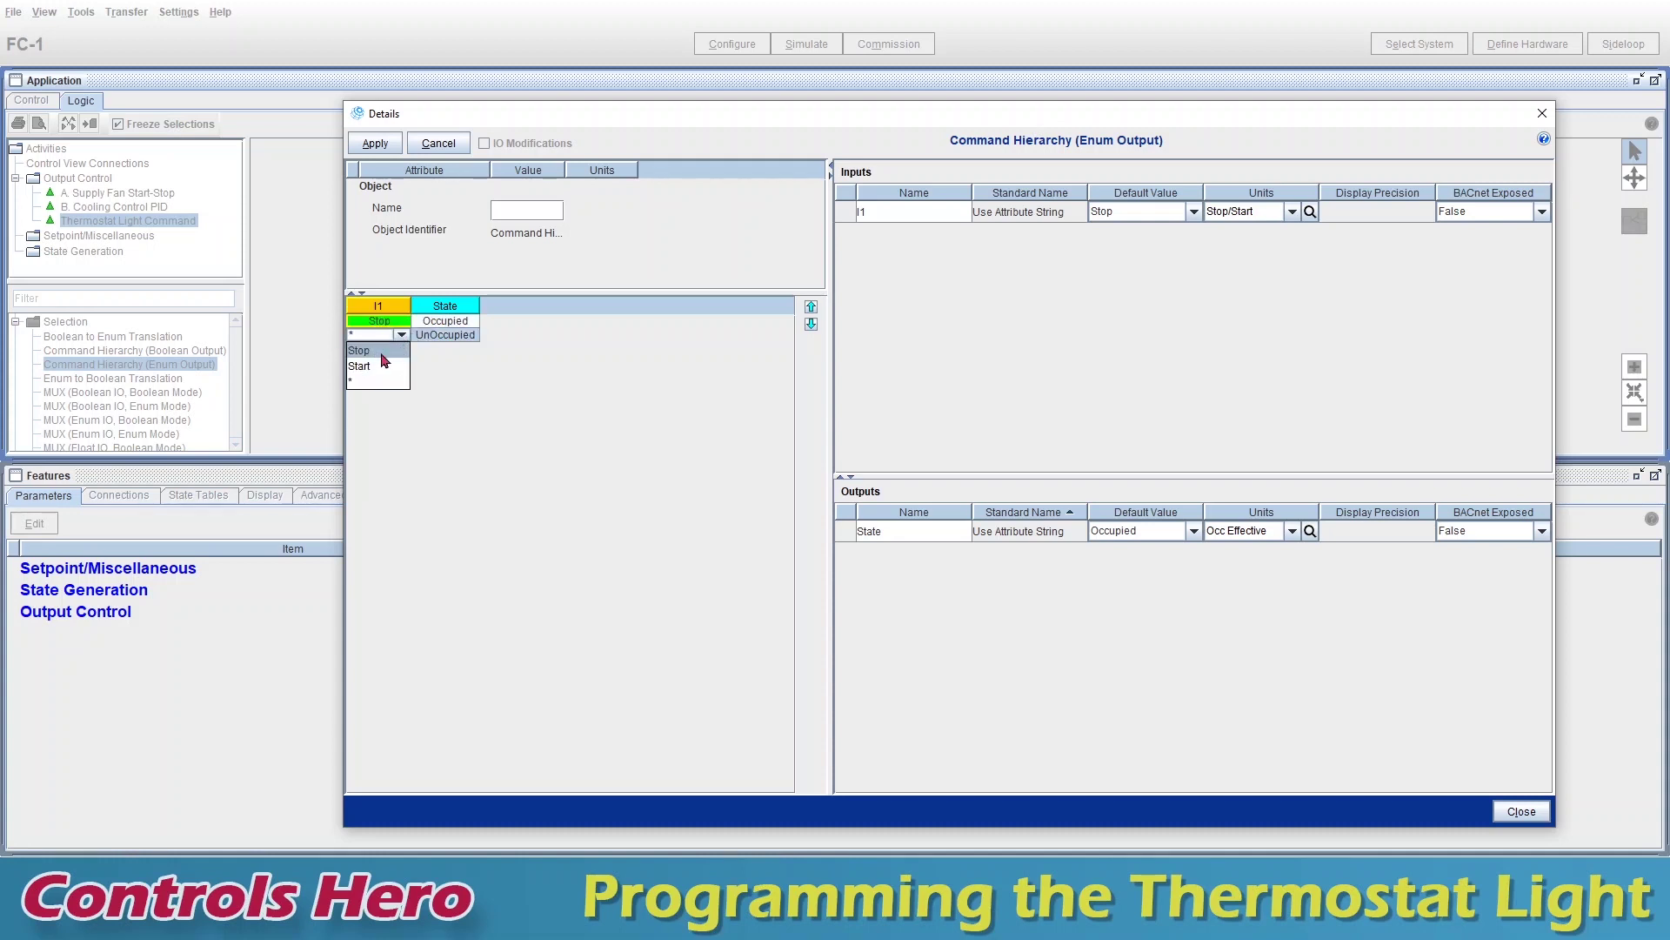
click(380, 367)
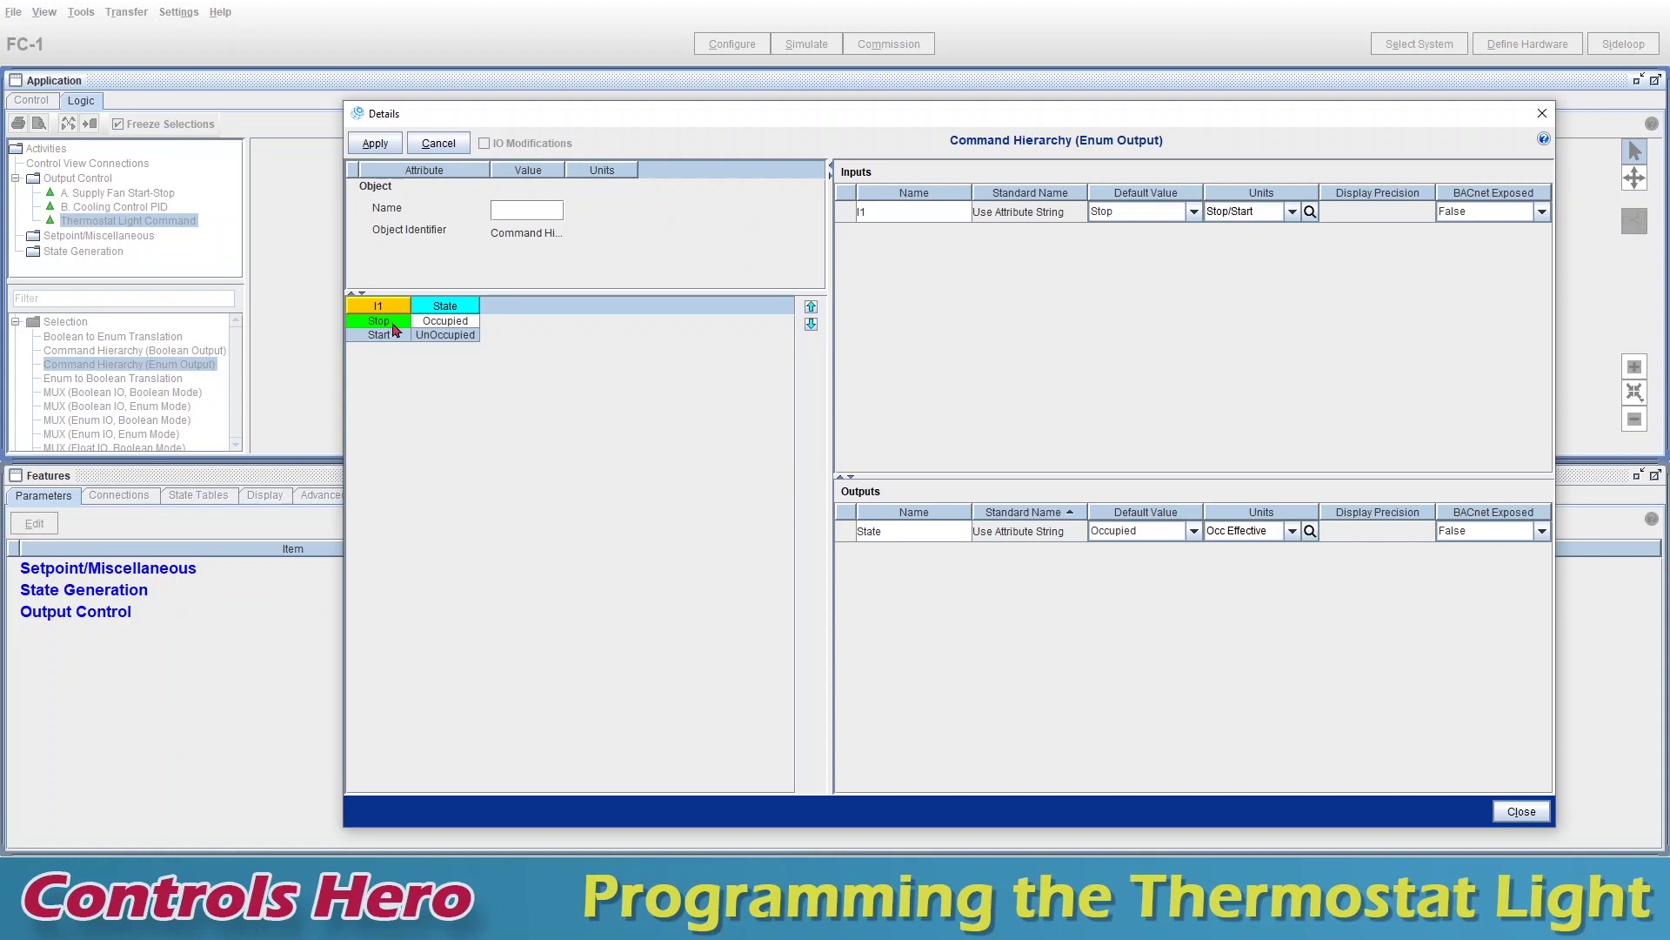
- Map Stop to UnOccupied and Start to Bypass, then apply the state table
click(456, 322)
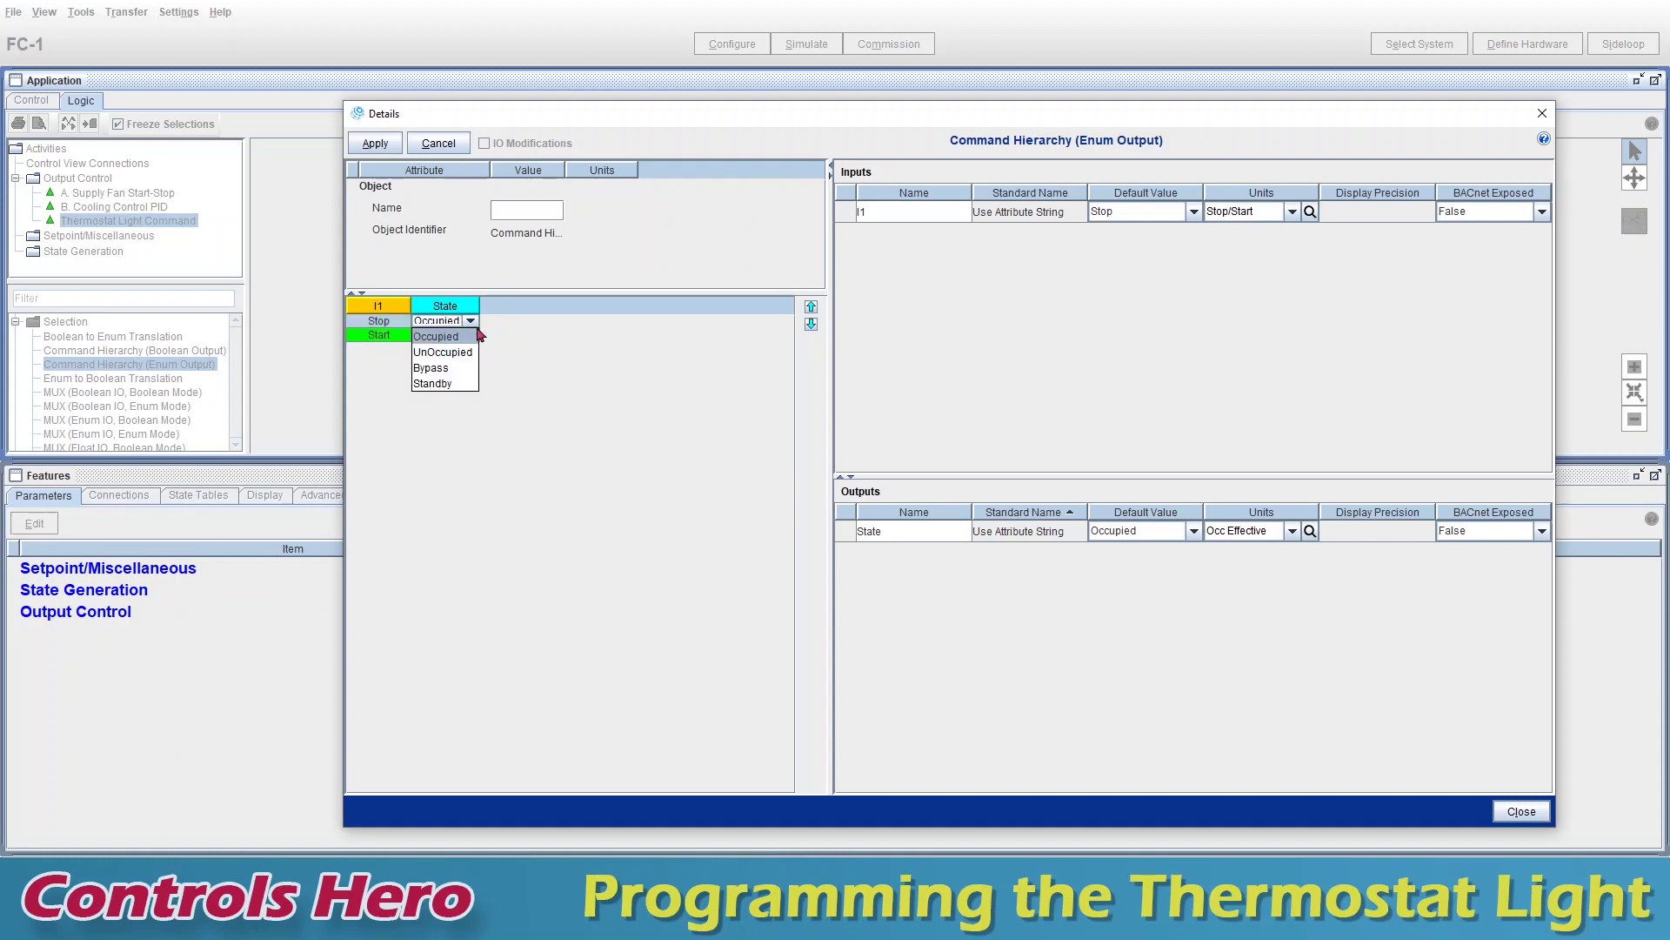
click(469, 359)
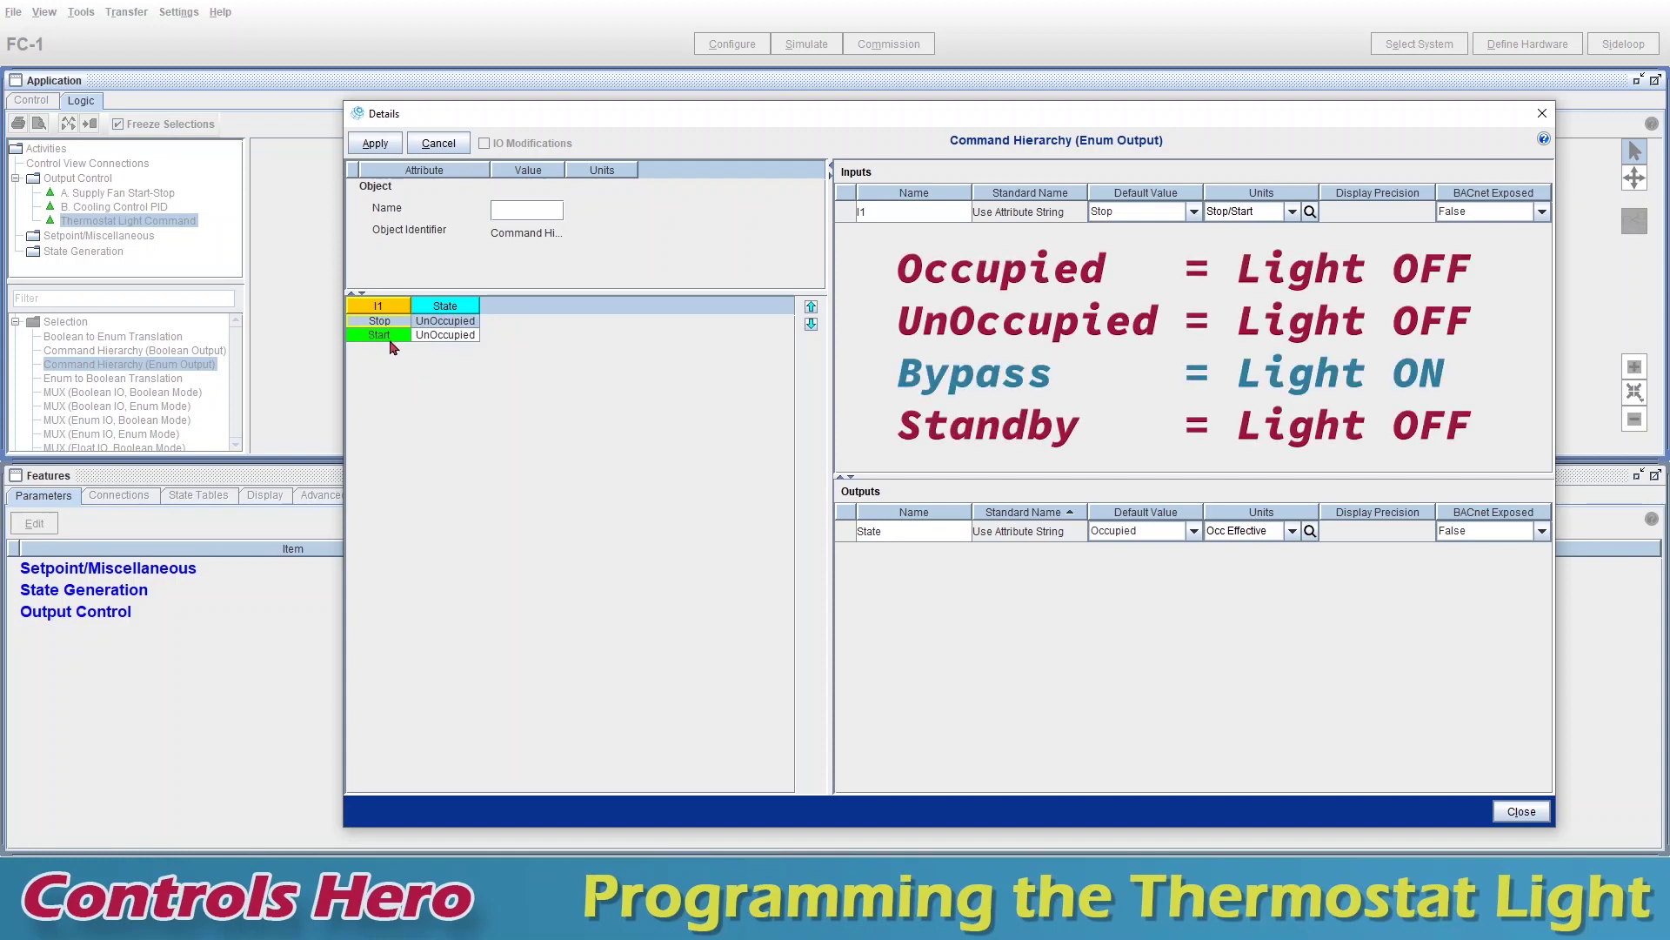
click(446, 338)
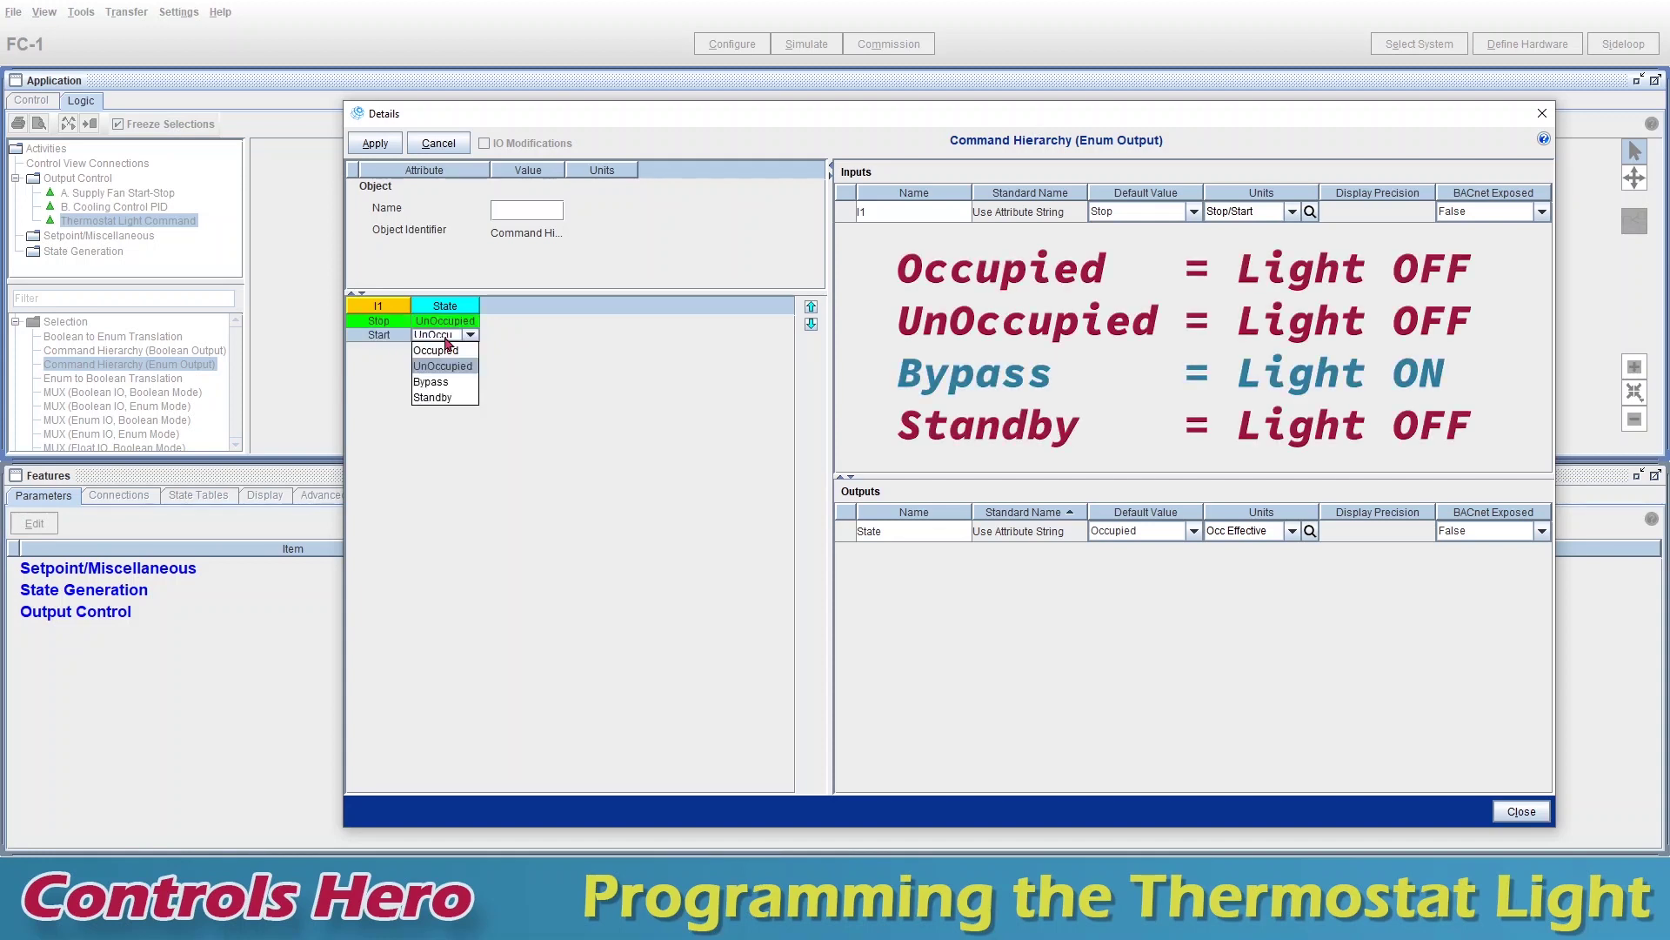
click(450, 383)
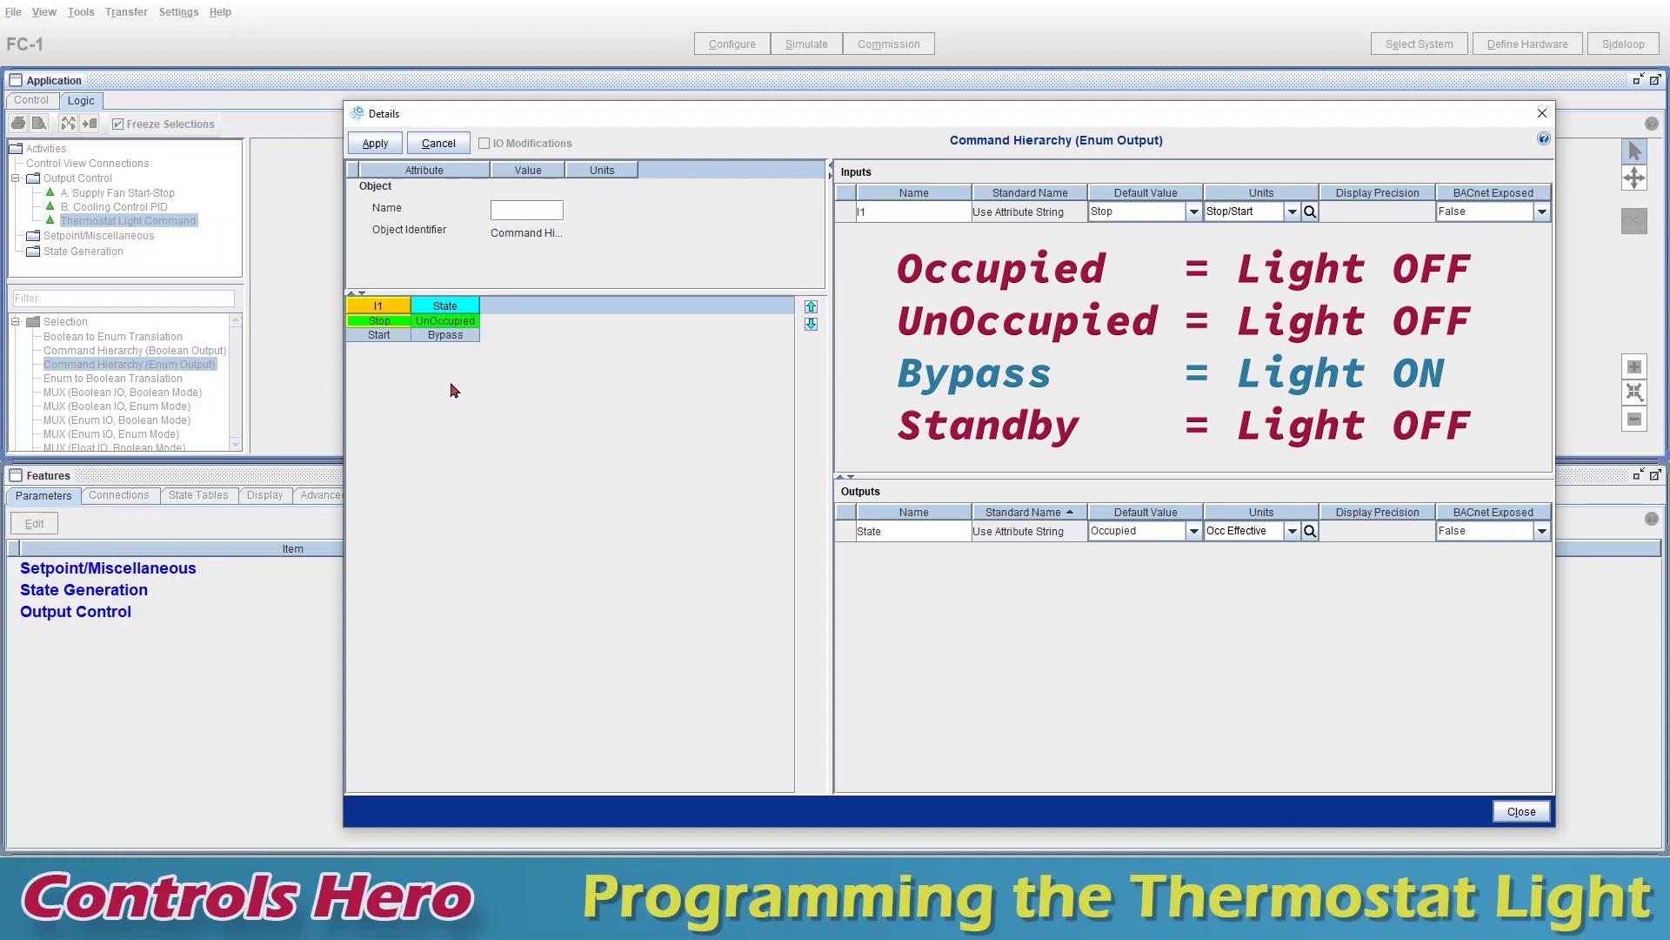
click(468, 338)
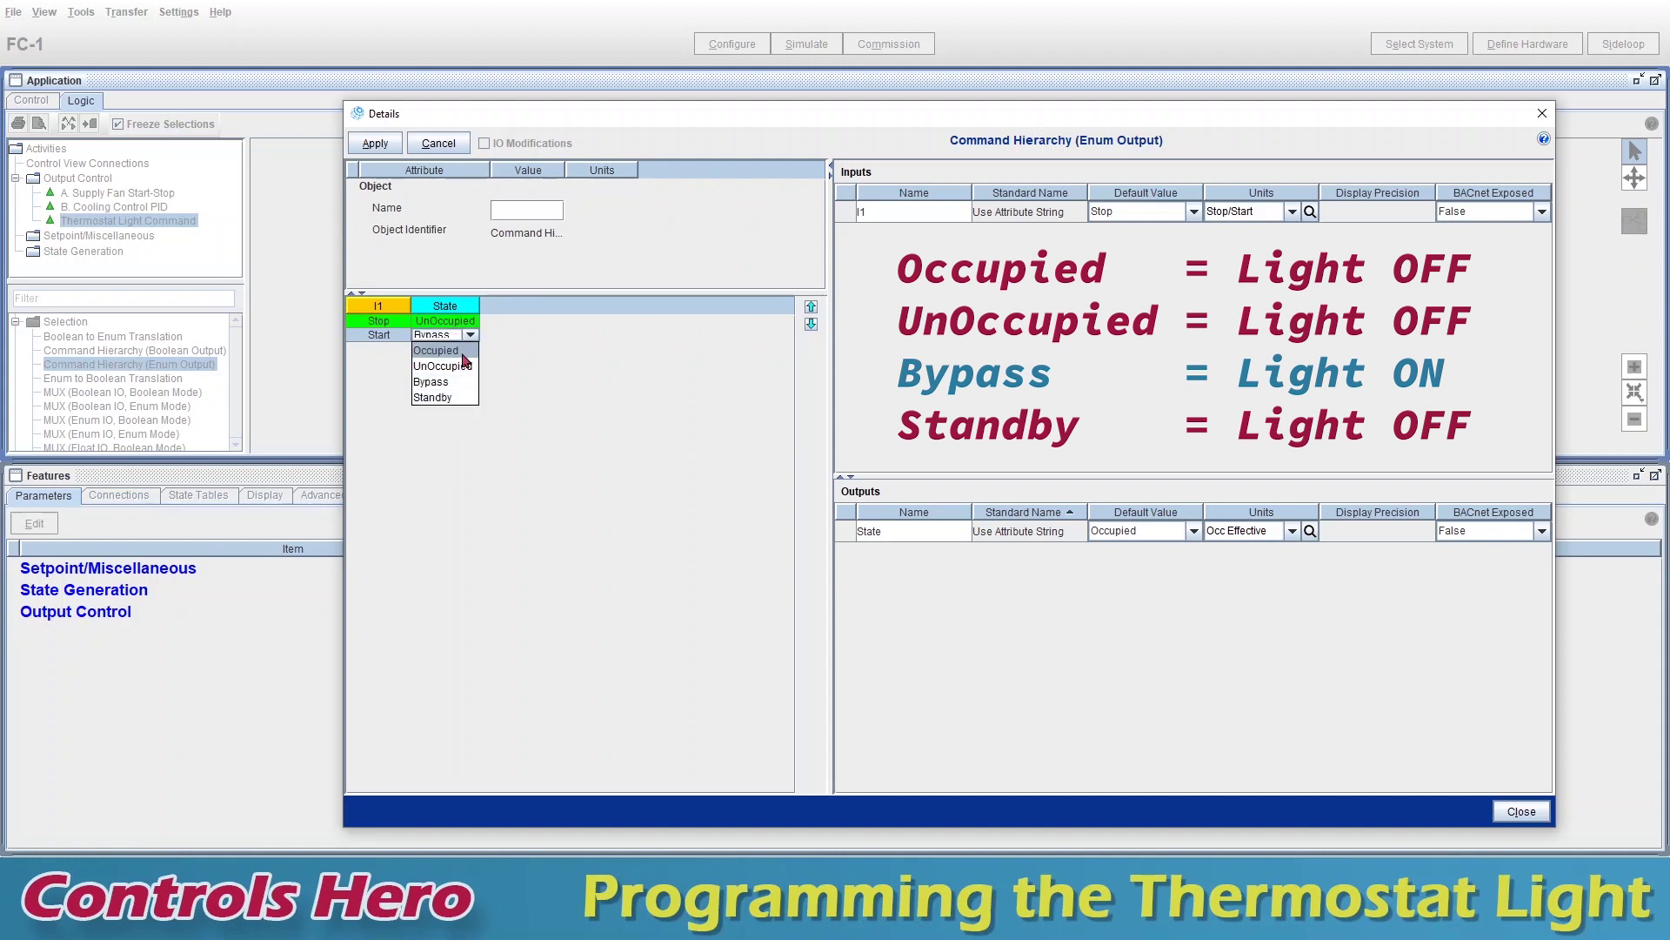
click(452, 383)
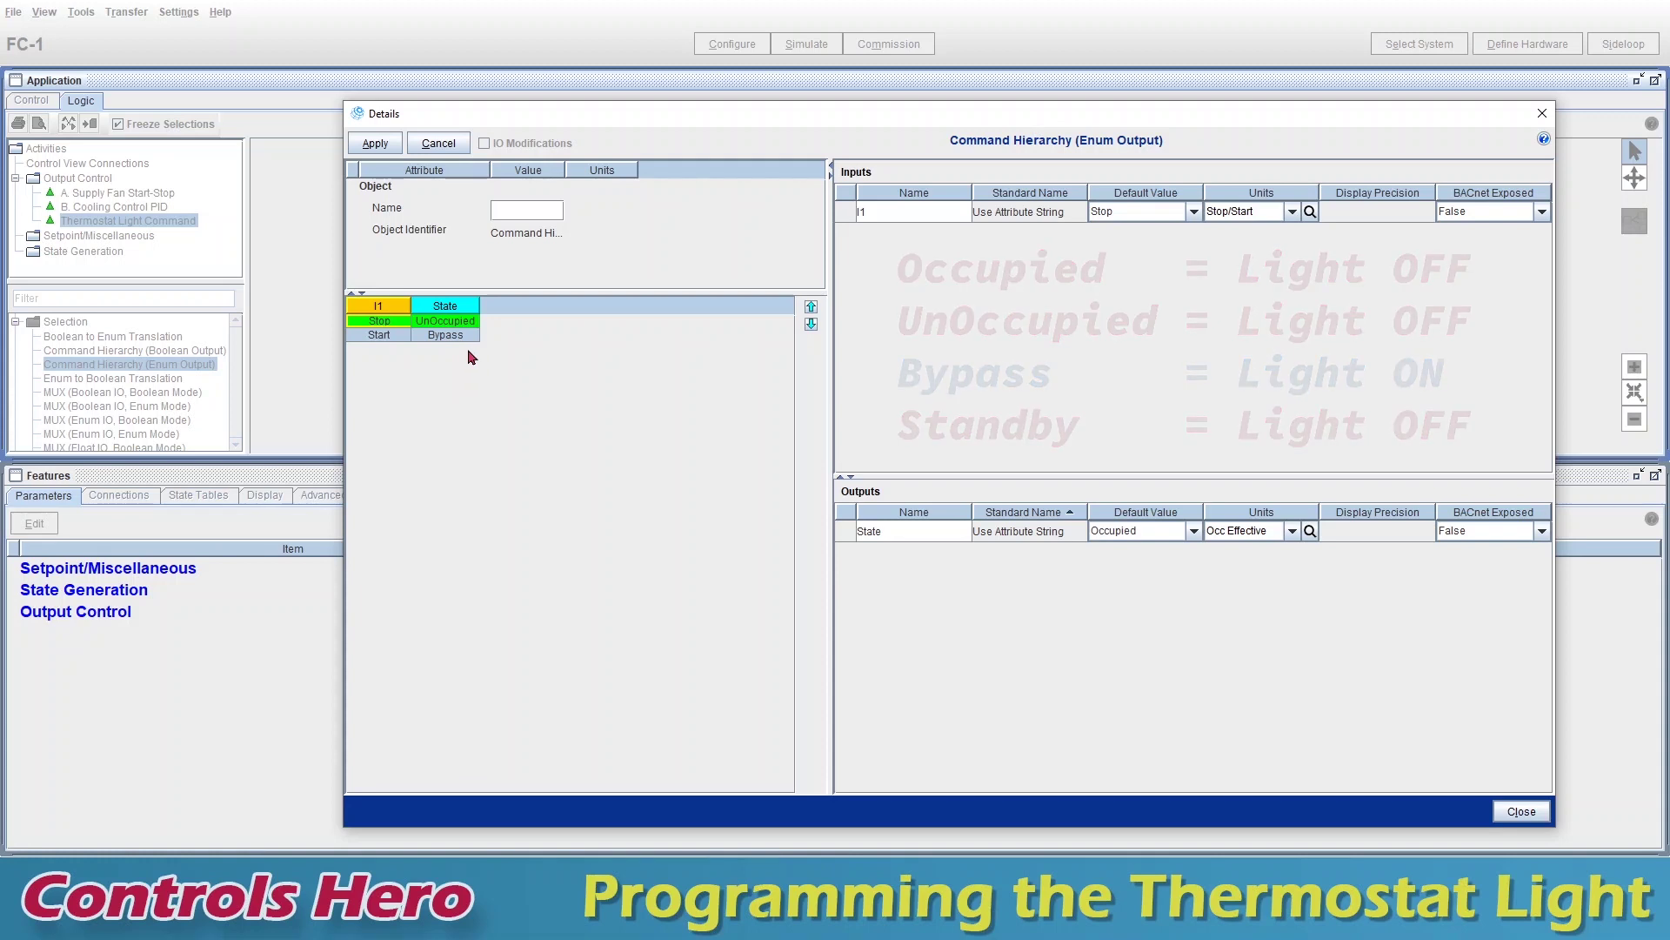
click(391, 150)
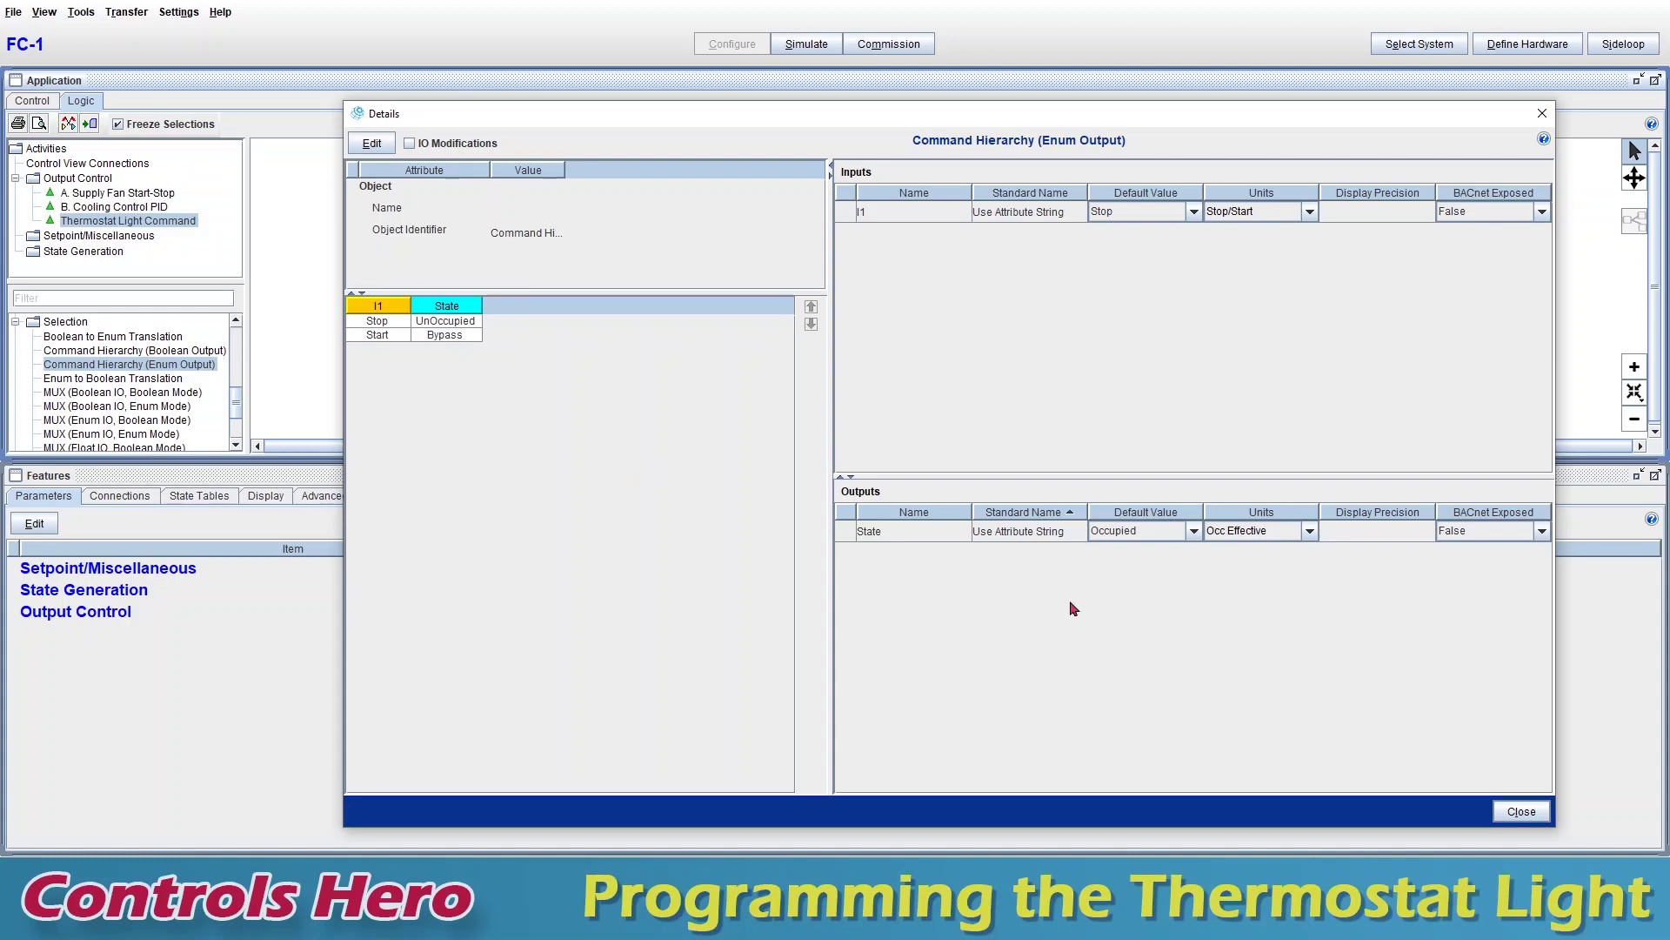
click(1522, 812)
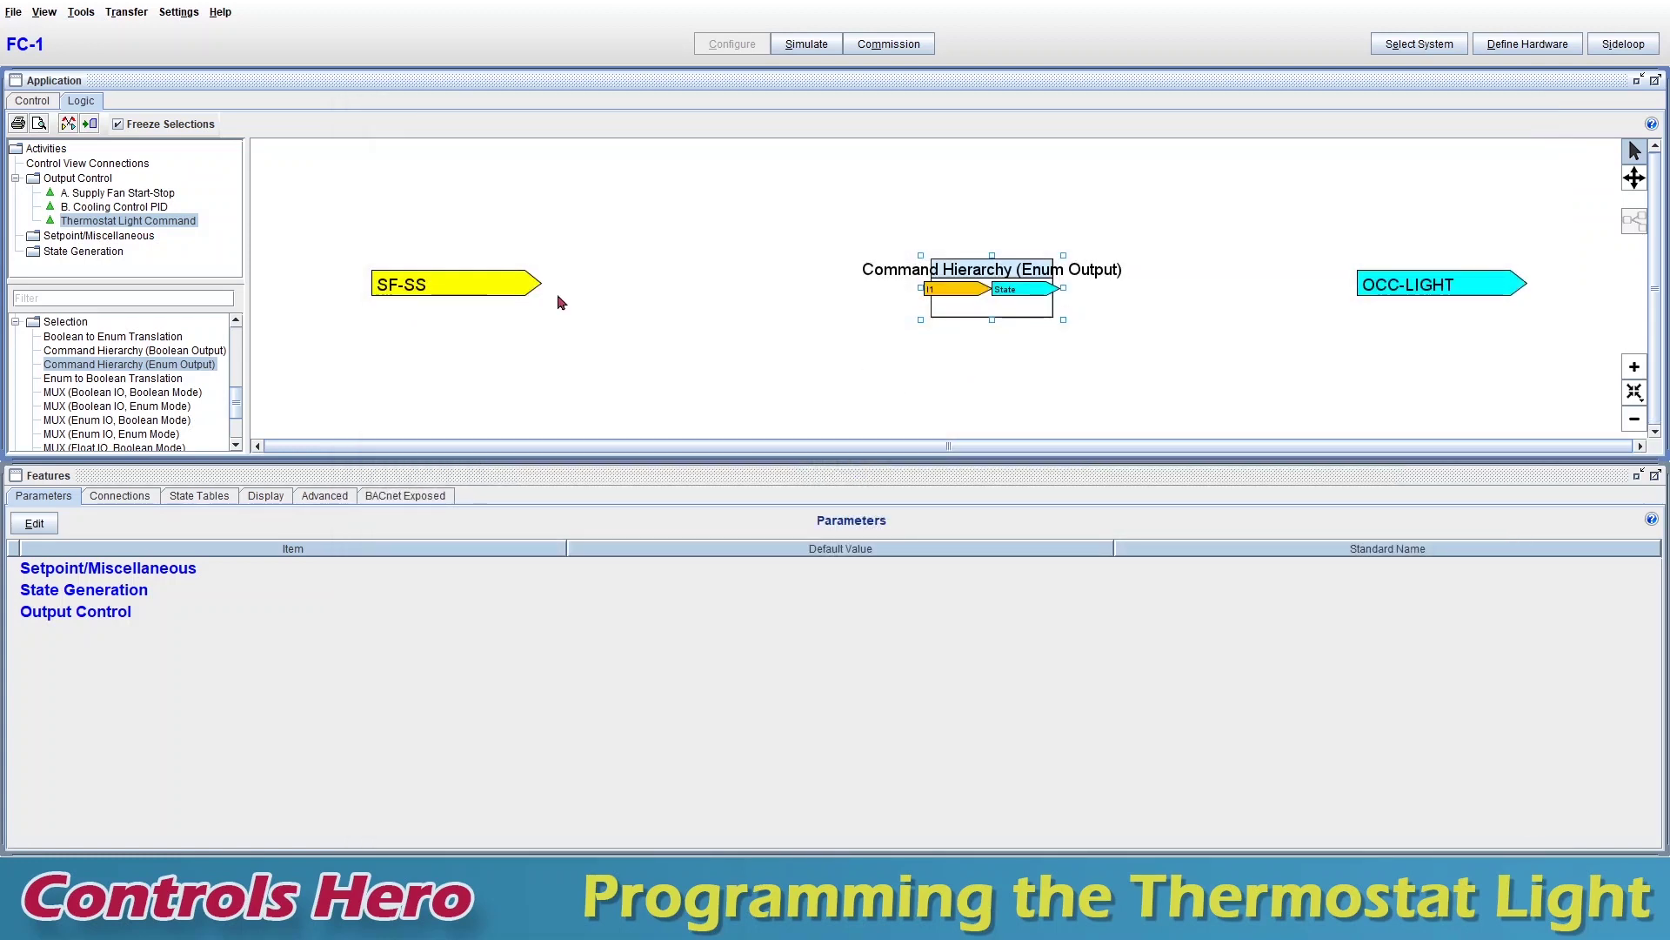
drag(533, 287, 932, 288)
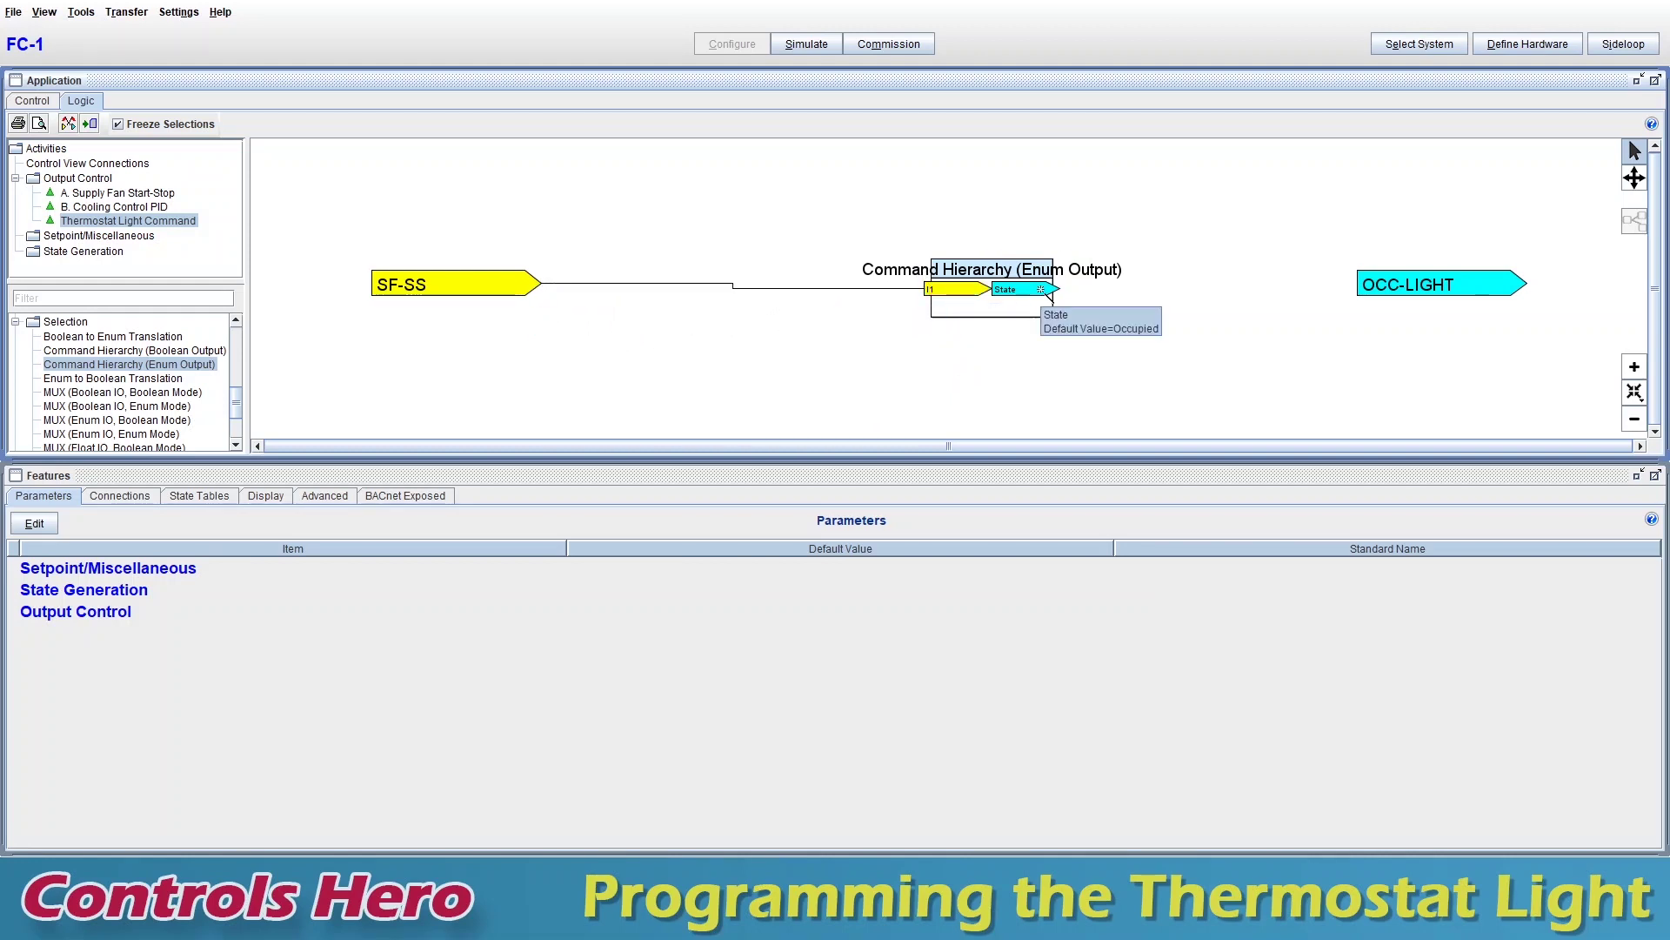
drag(1040, 289, 1386, 288)
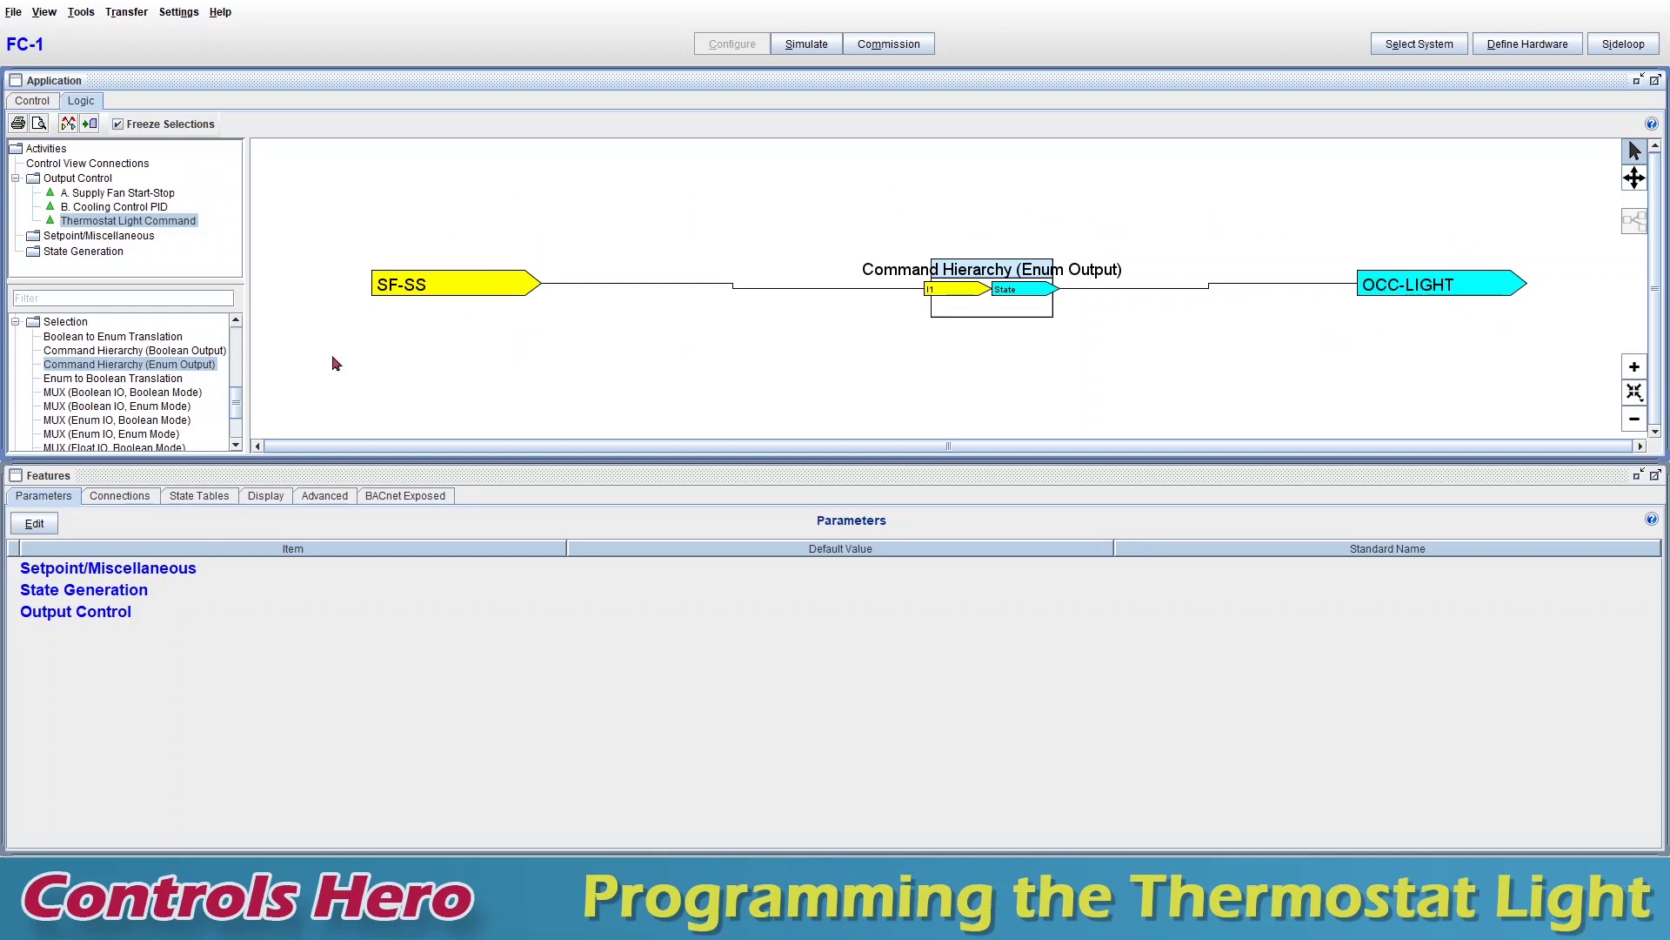
click(122, 495)
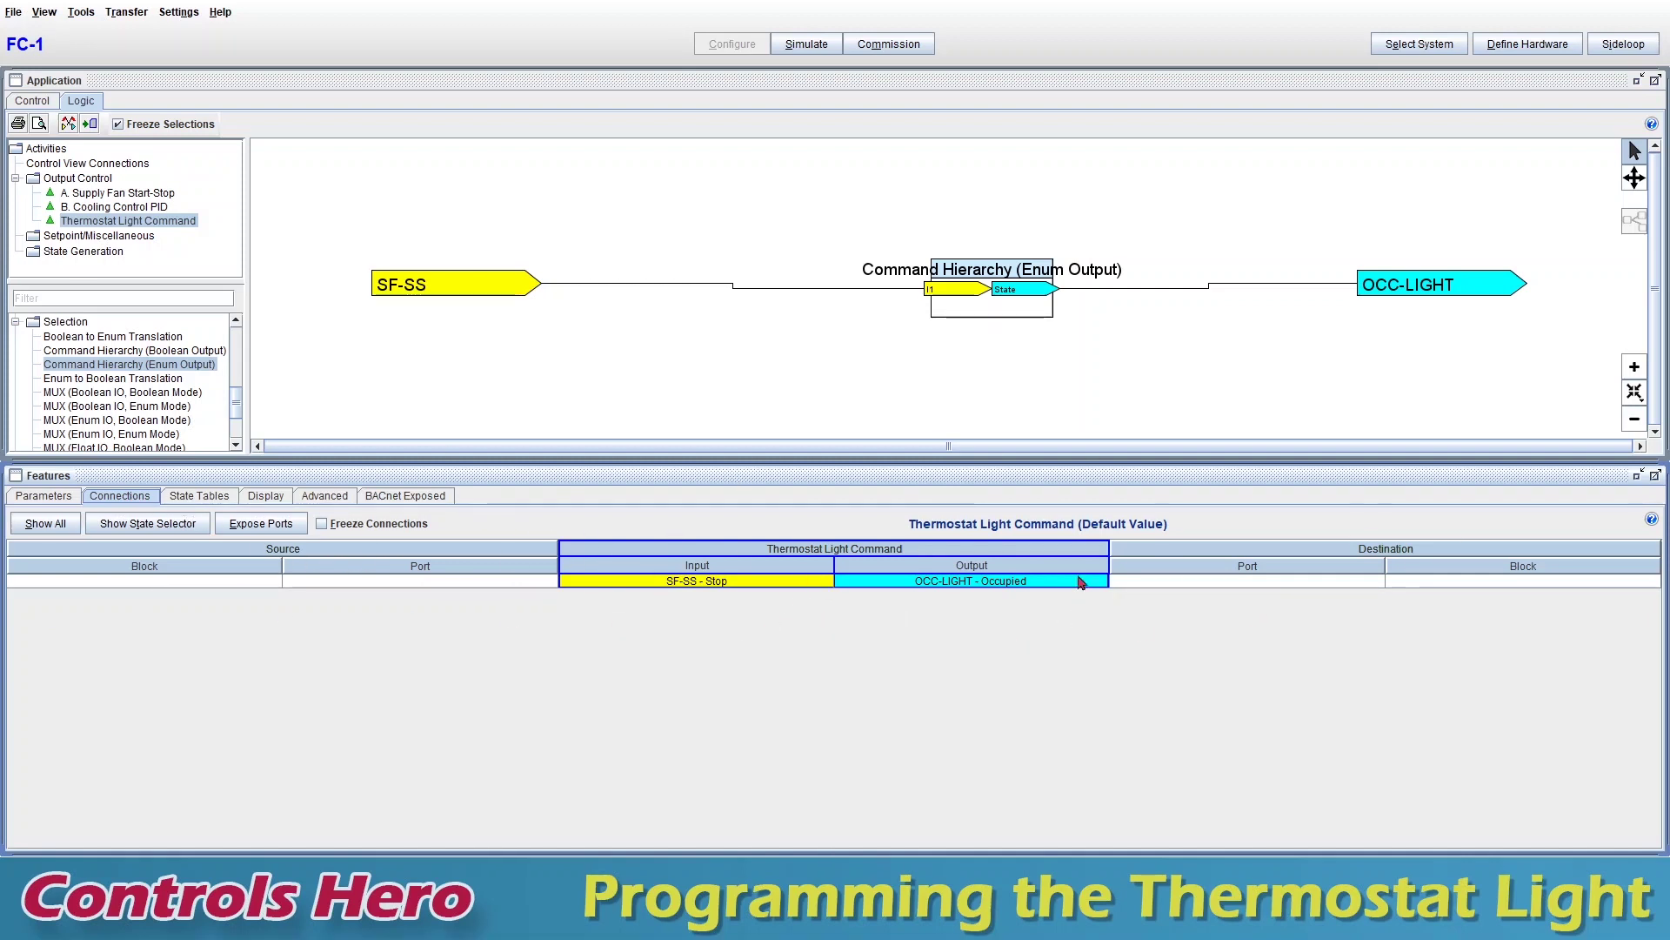
- Connect the Thermostat Light Command input to SF-SS from Supply Fan Start-Stop
click(44, 103)
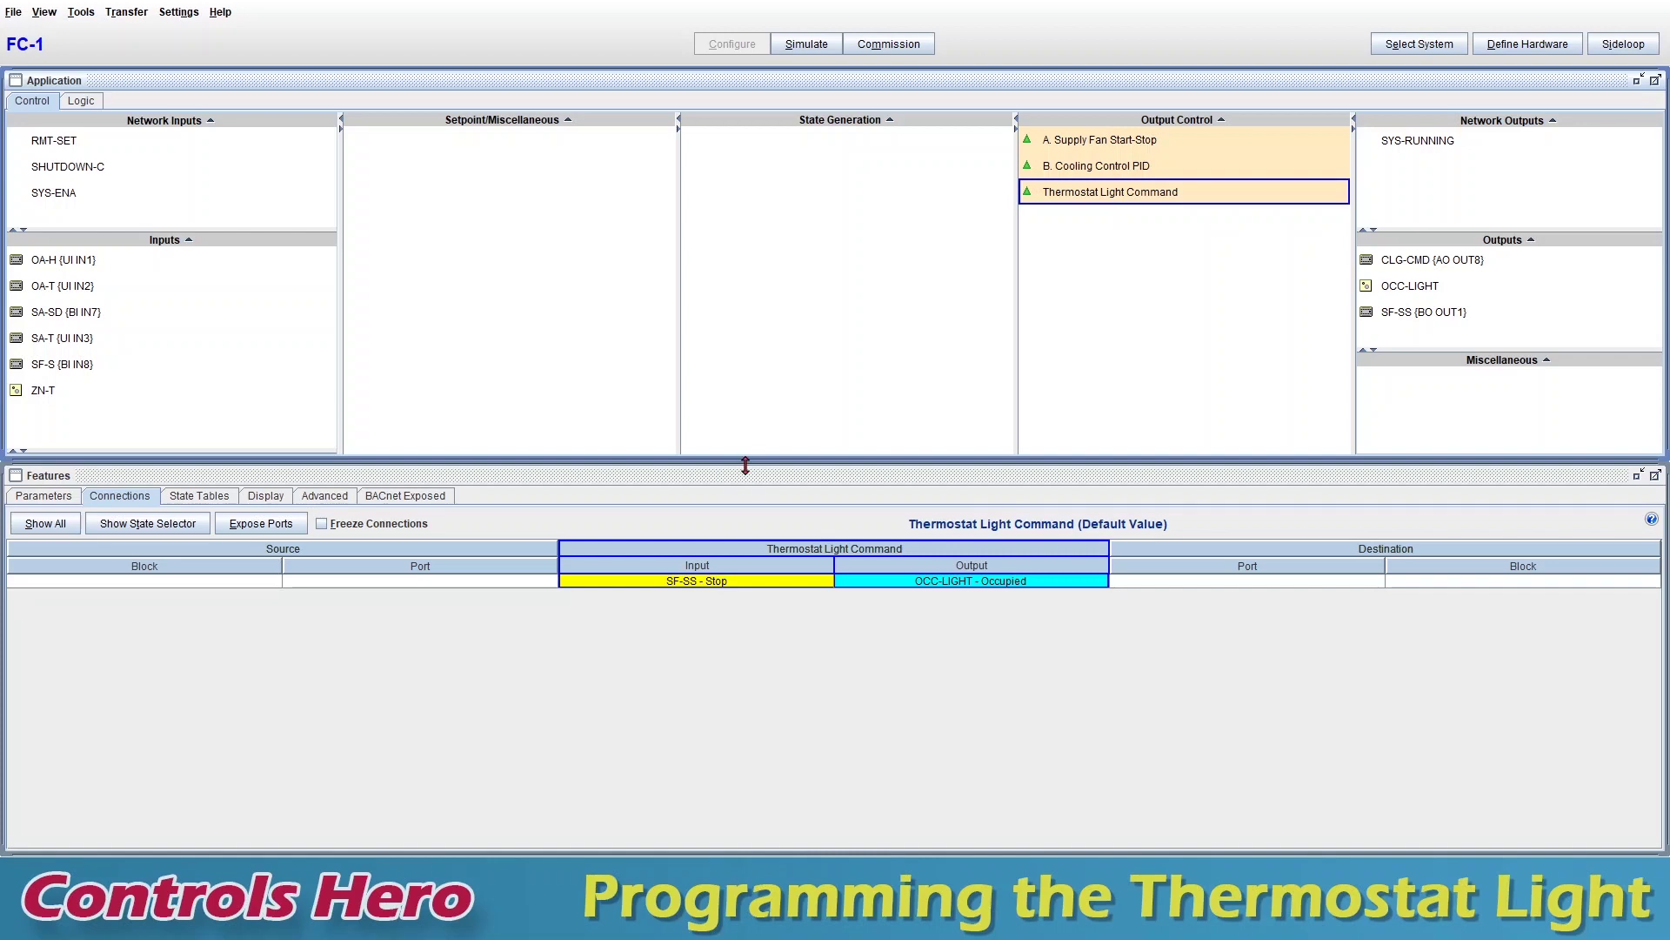
right_click(702, 583)
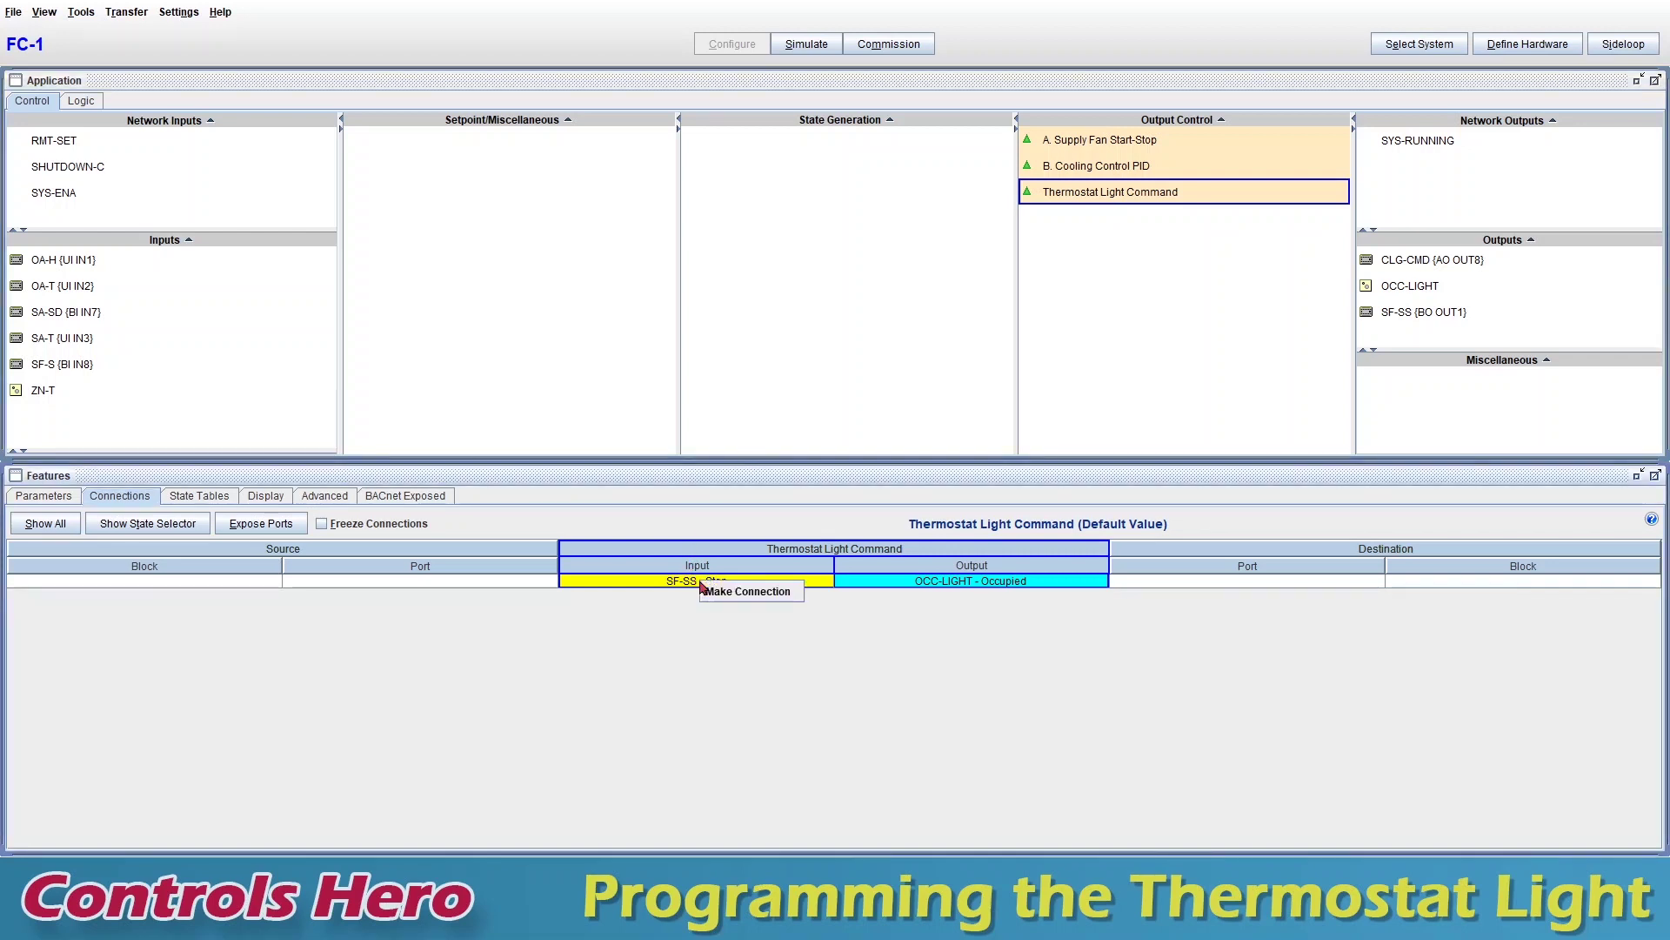
click(733, 593)
click(759, 361)
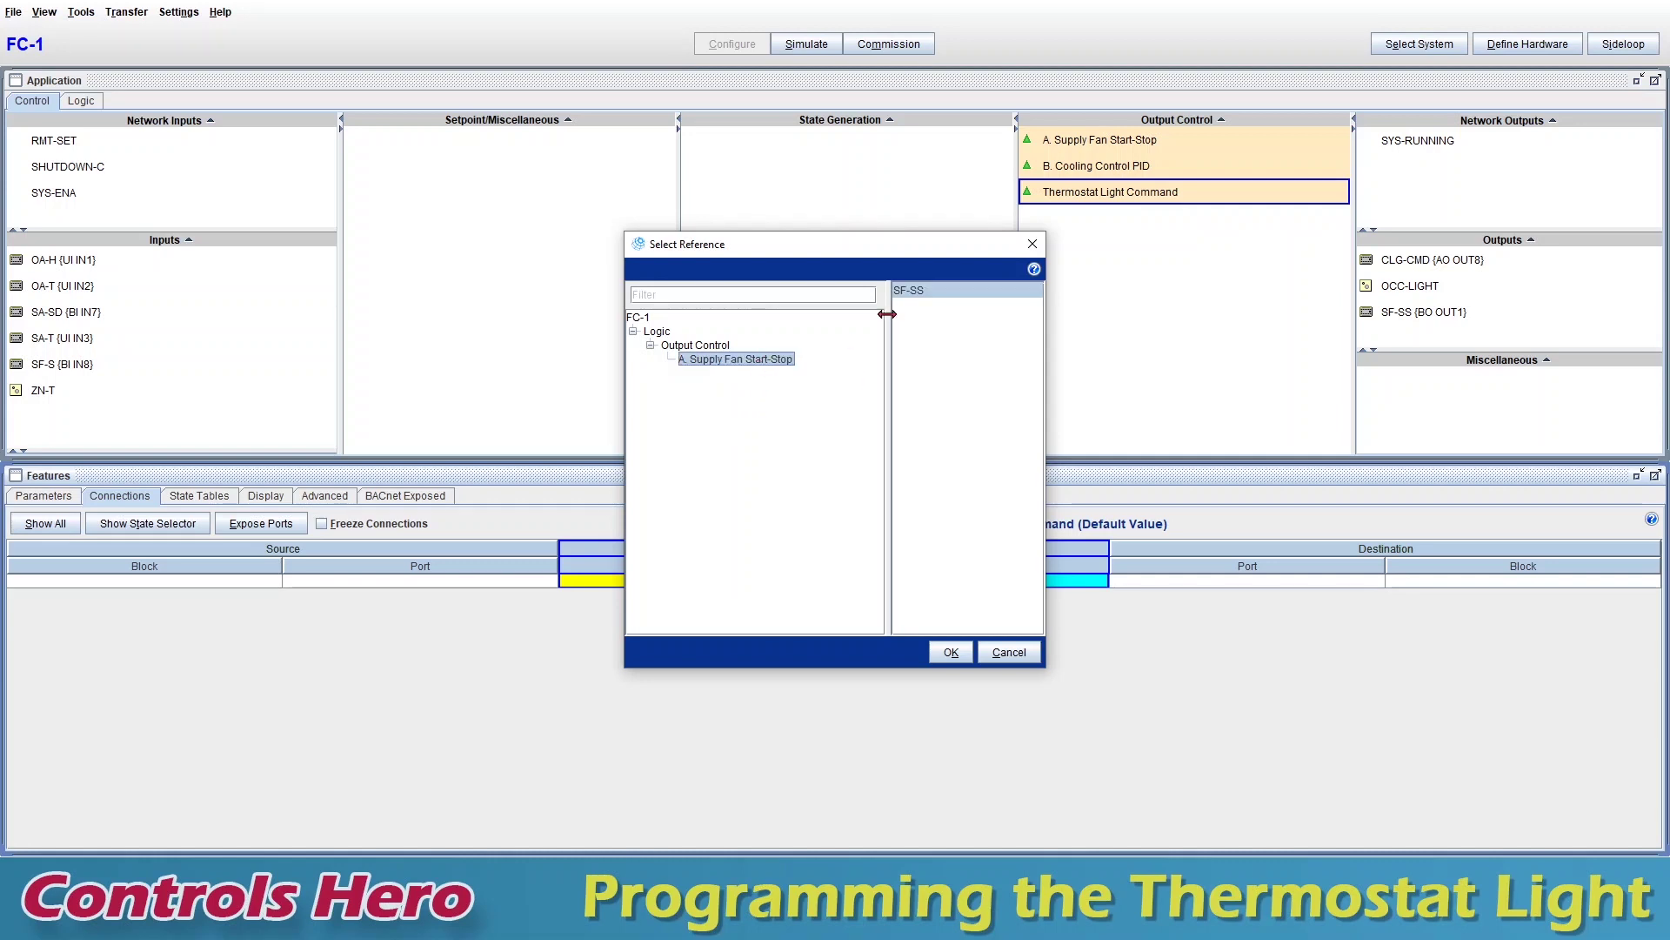
click(914, 294)
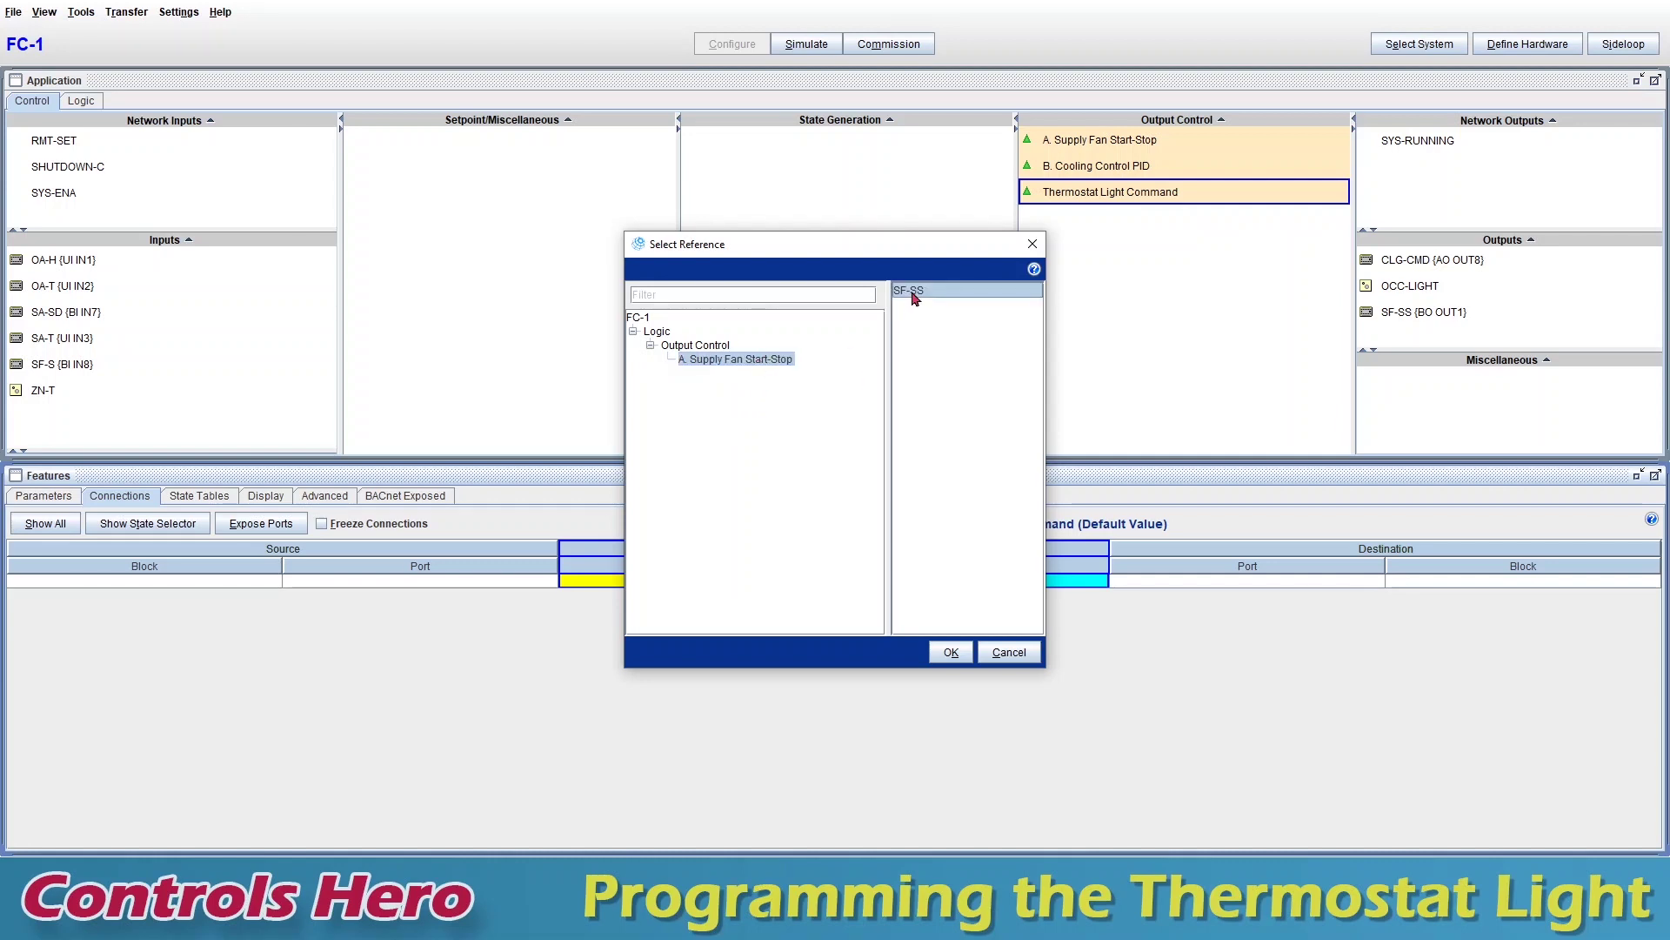
click(952, 653)
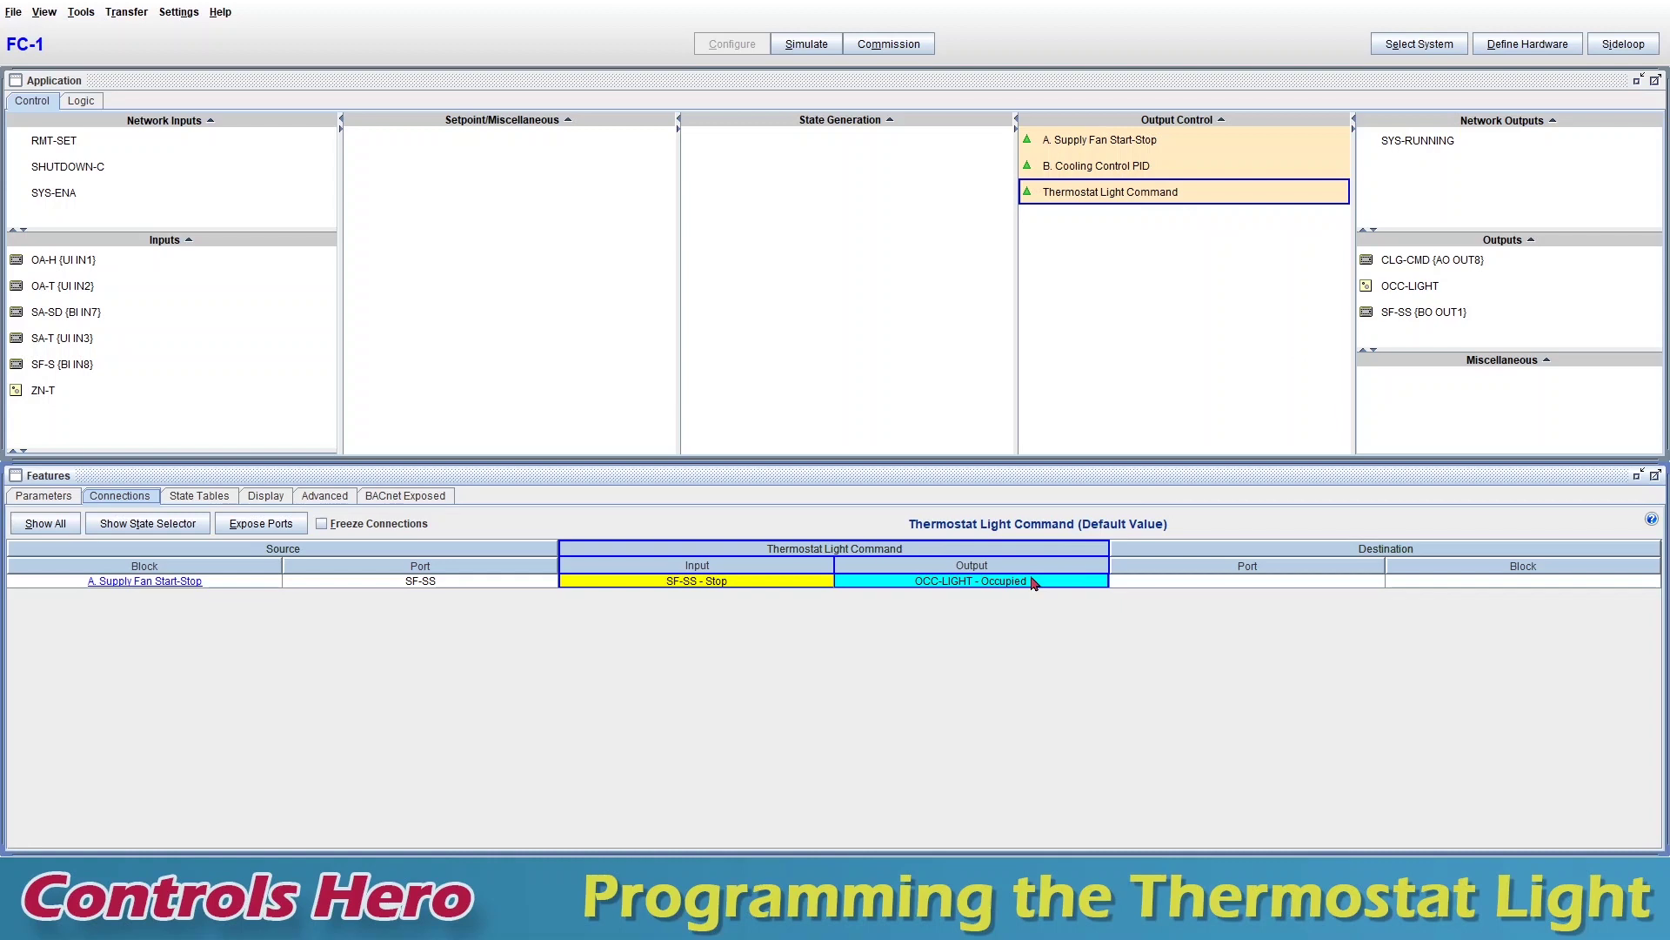
- Connect the Thermostat Light Command output to OCC-LIGHT input I1
double_click(1067, 589)
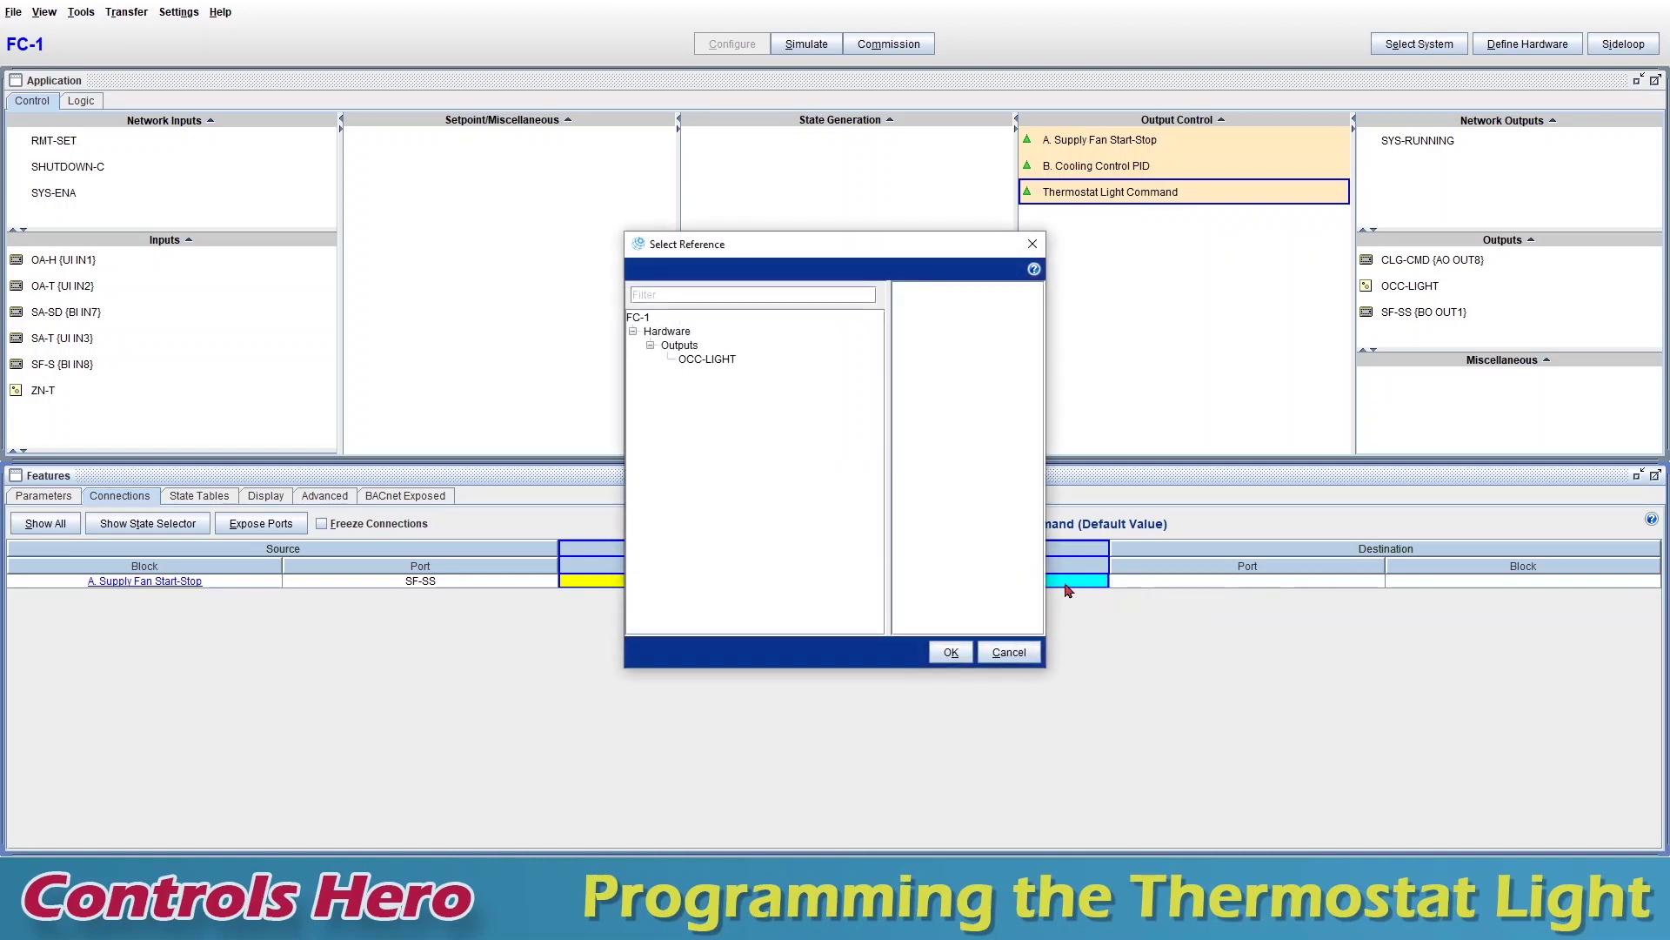
click(715, 359)
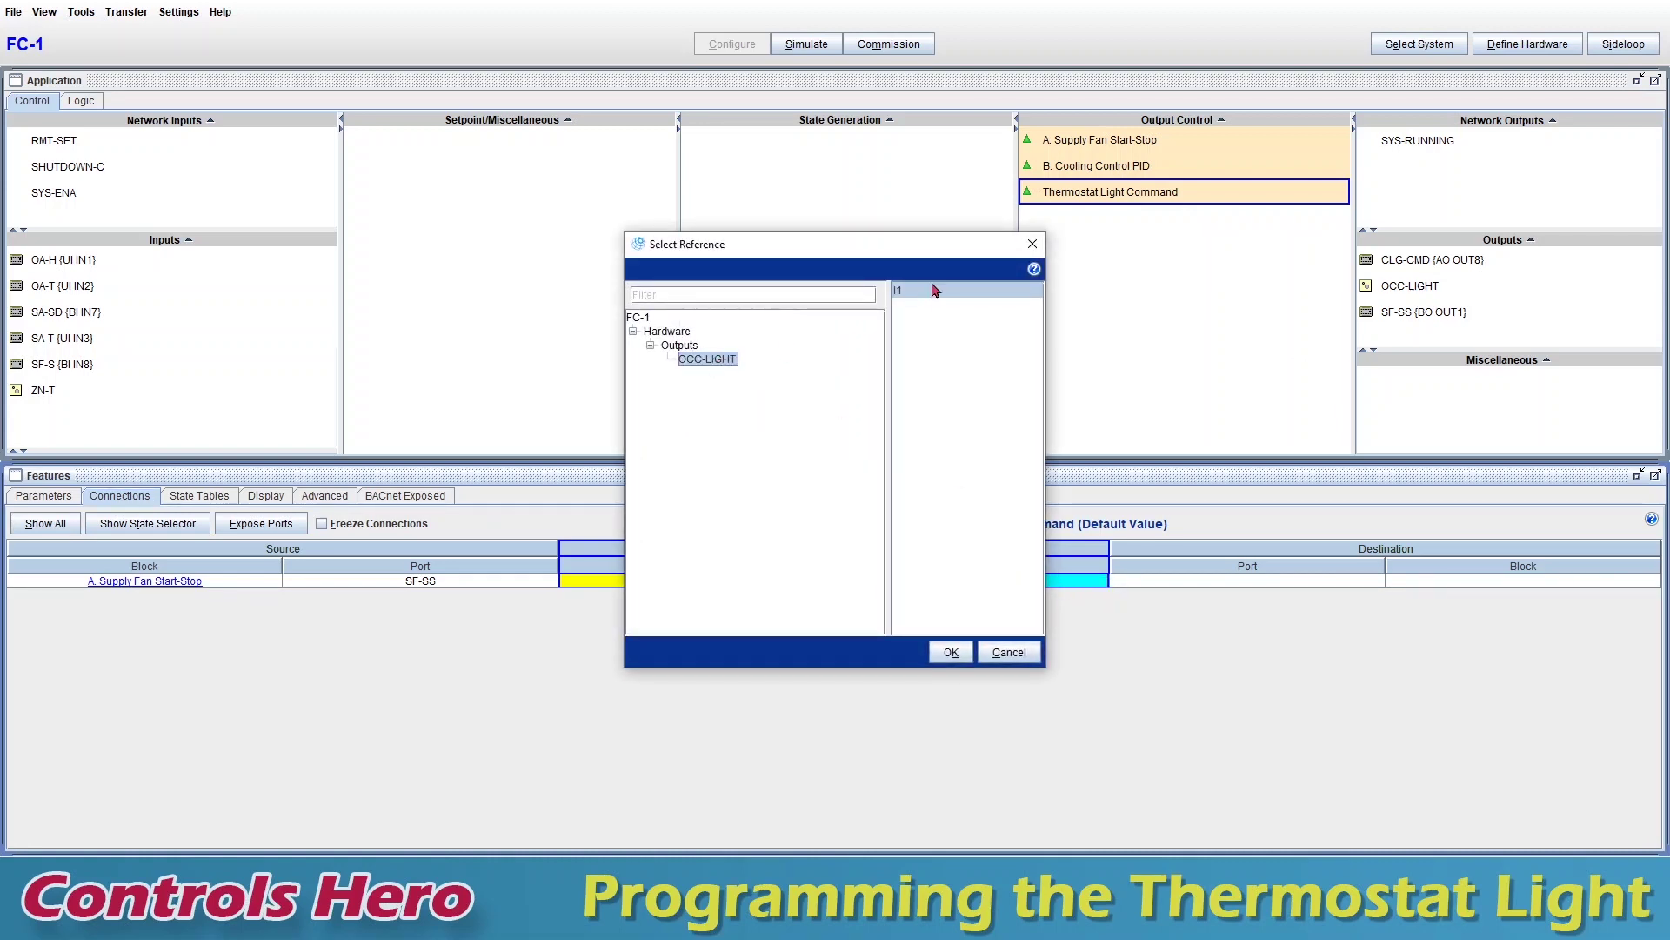
click(934, 289)
click(956, 652)
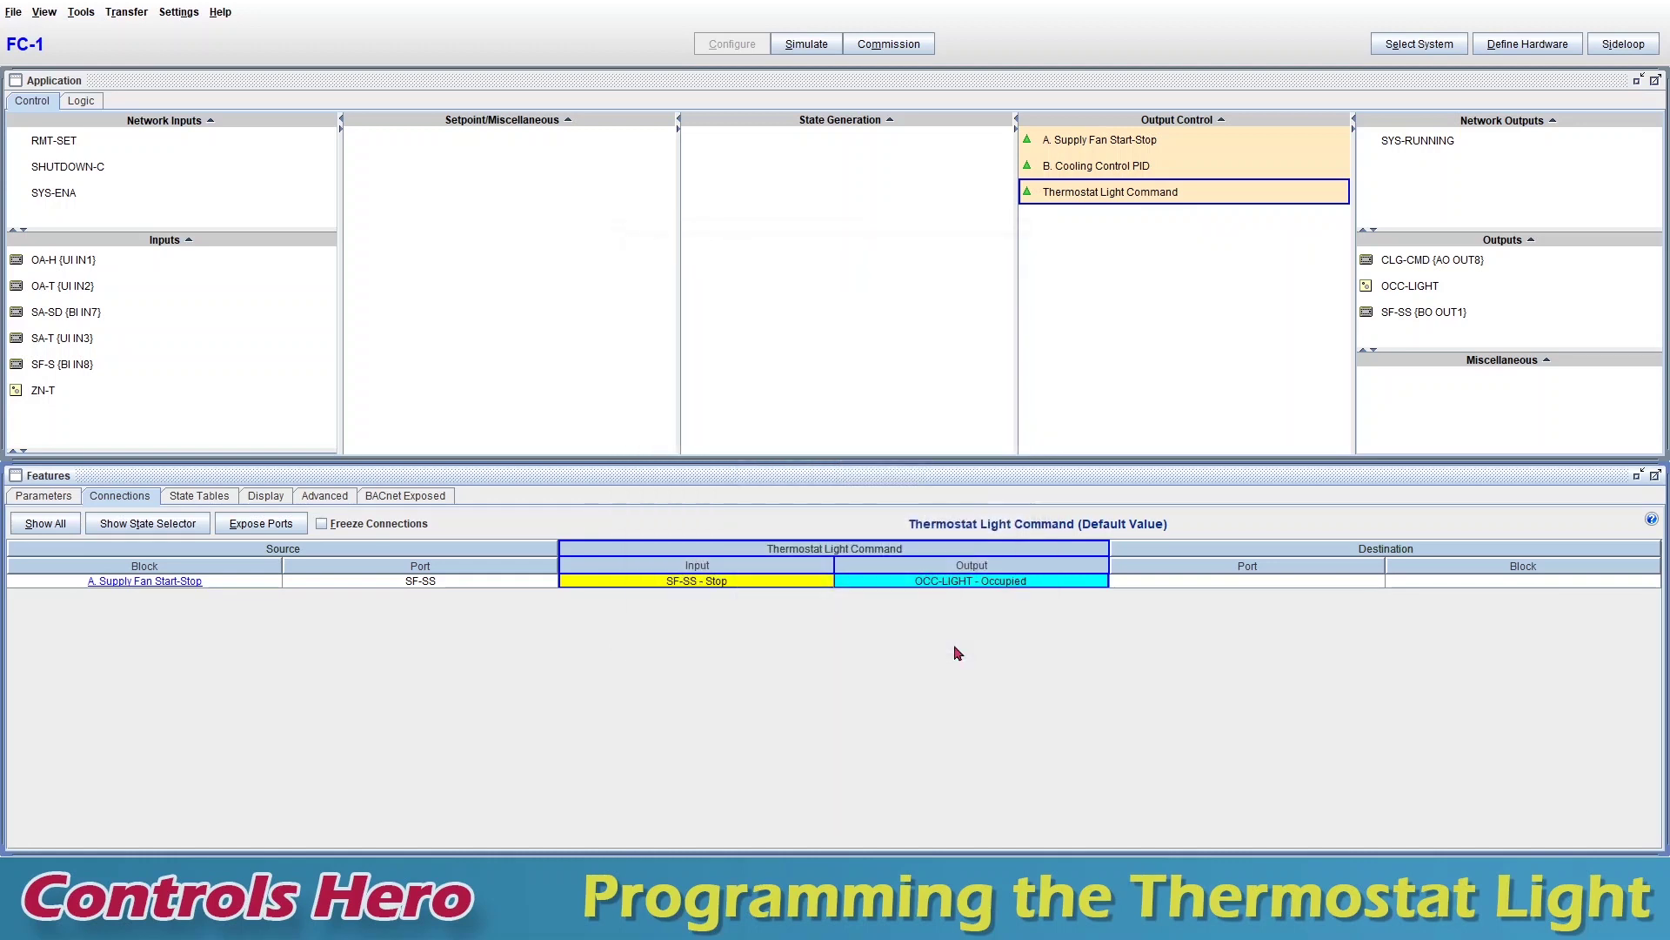
click(1163, 352)
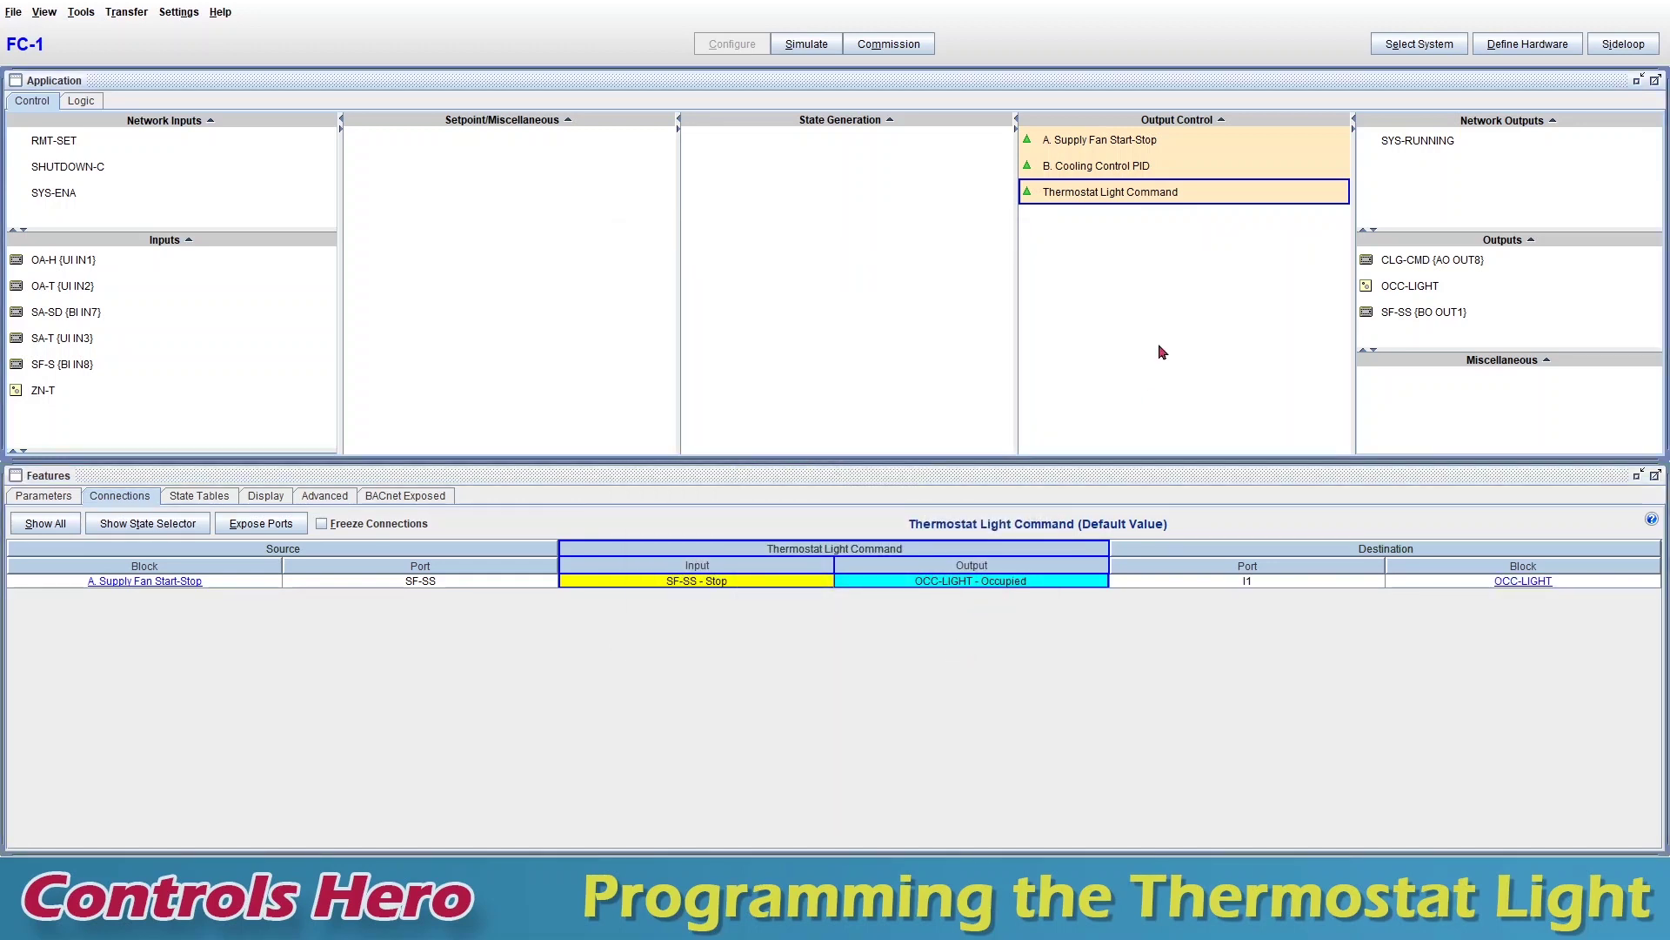
key(alt+s)
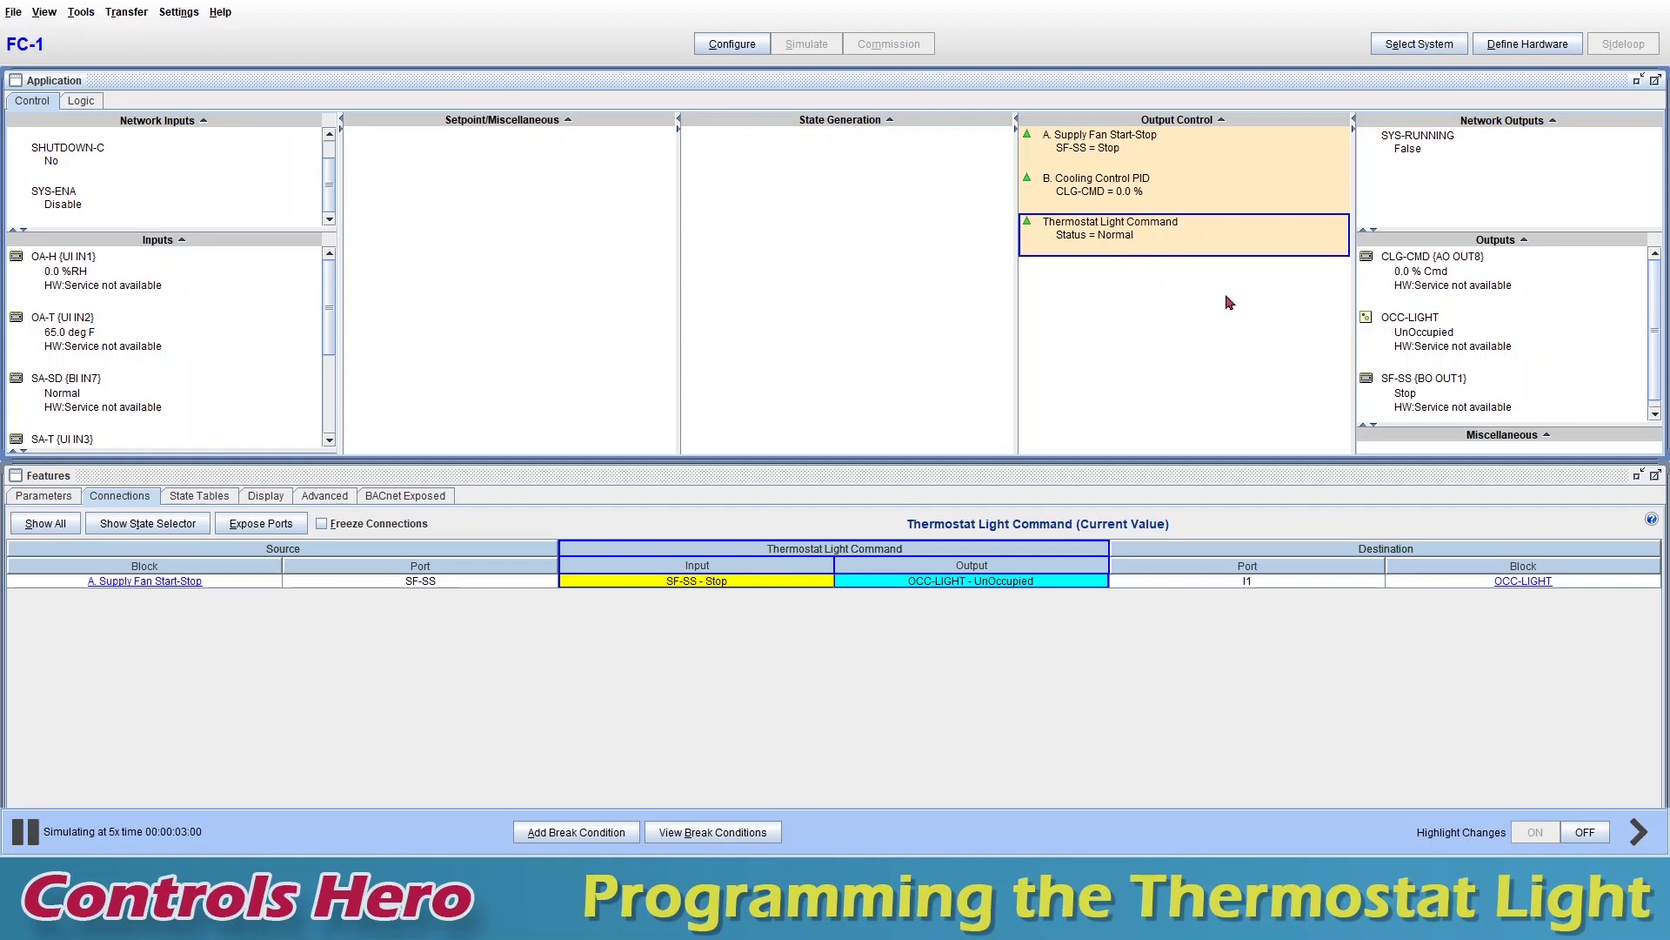
- Check the Supply Fan Start-Stop connections and OCC-LIGHT's current simulated value
click(1104, 161)
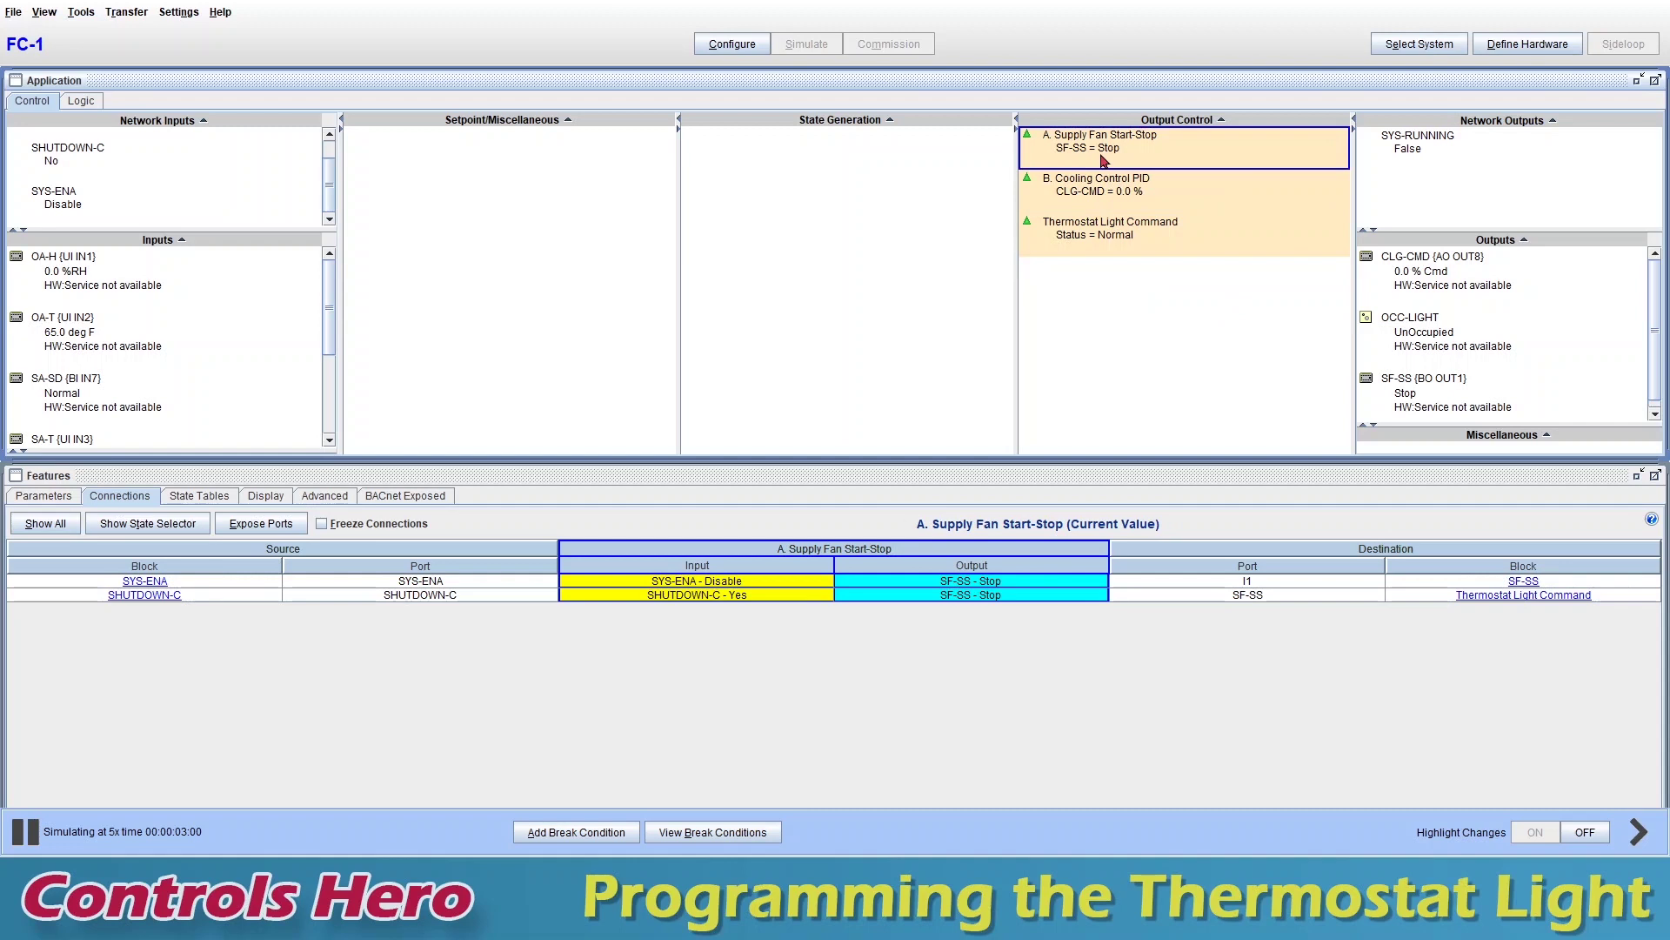
mouse_move(1452, 339)
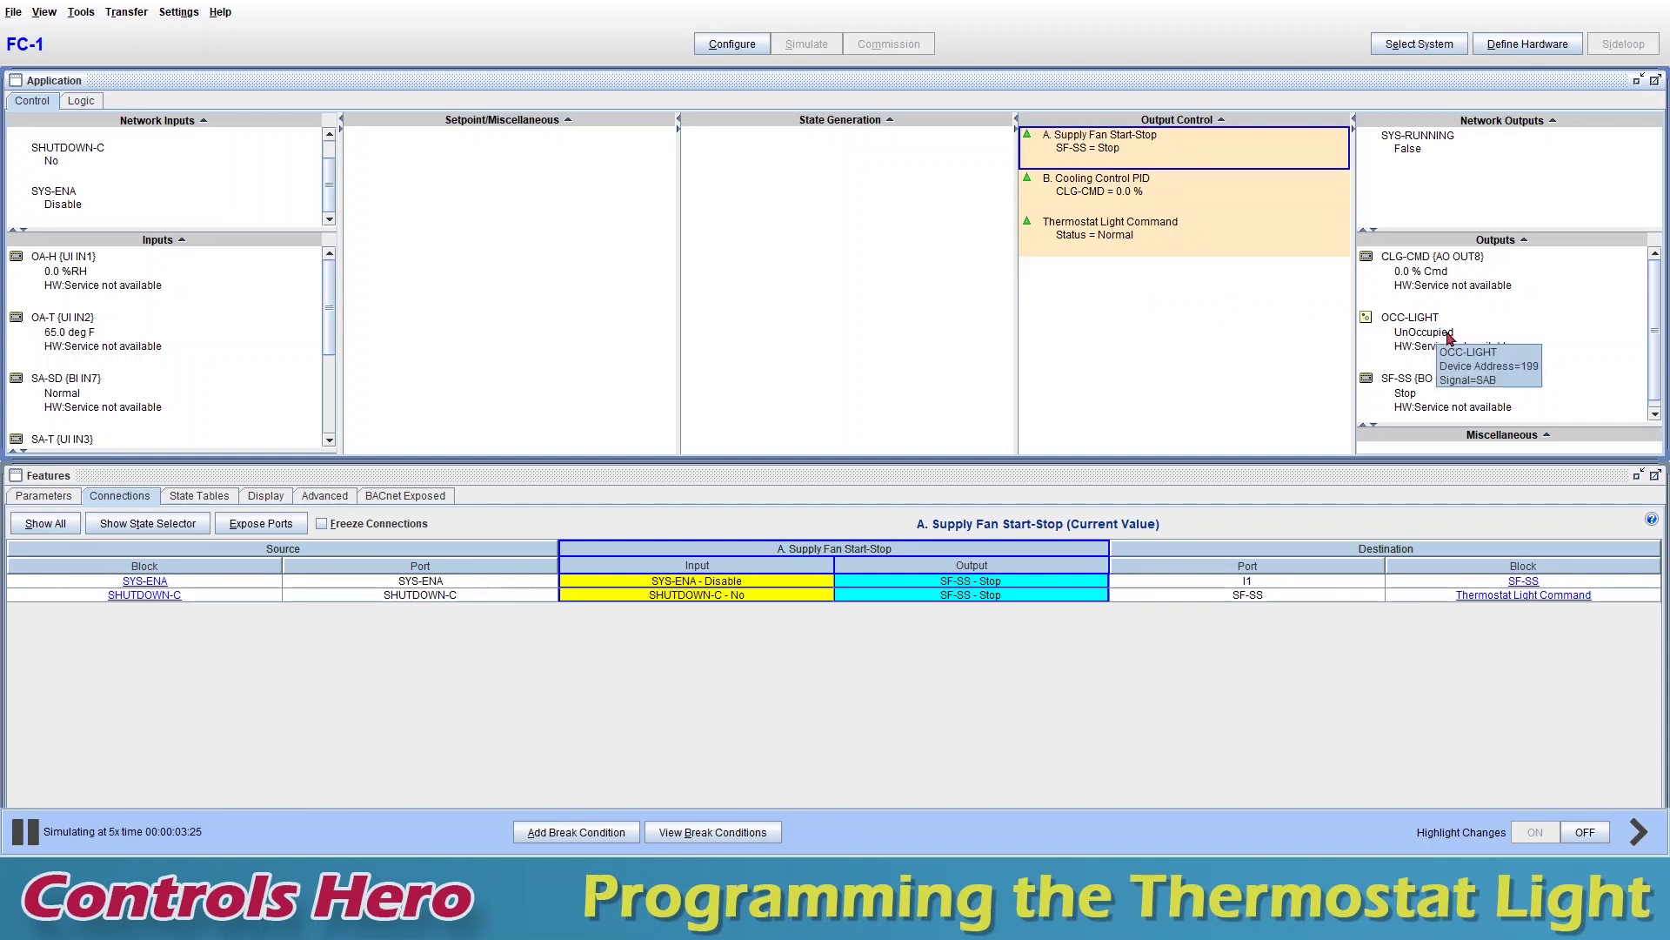
click(1449, 338)
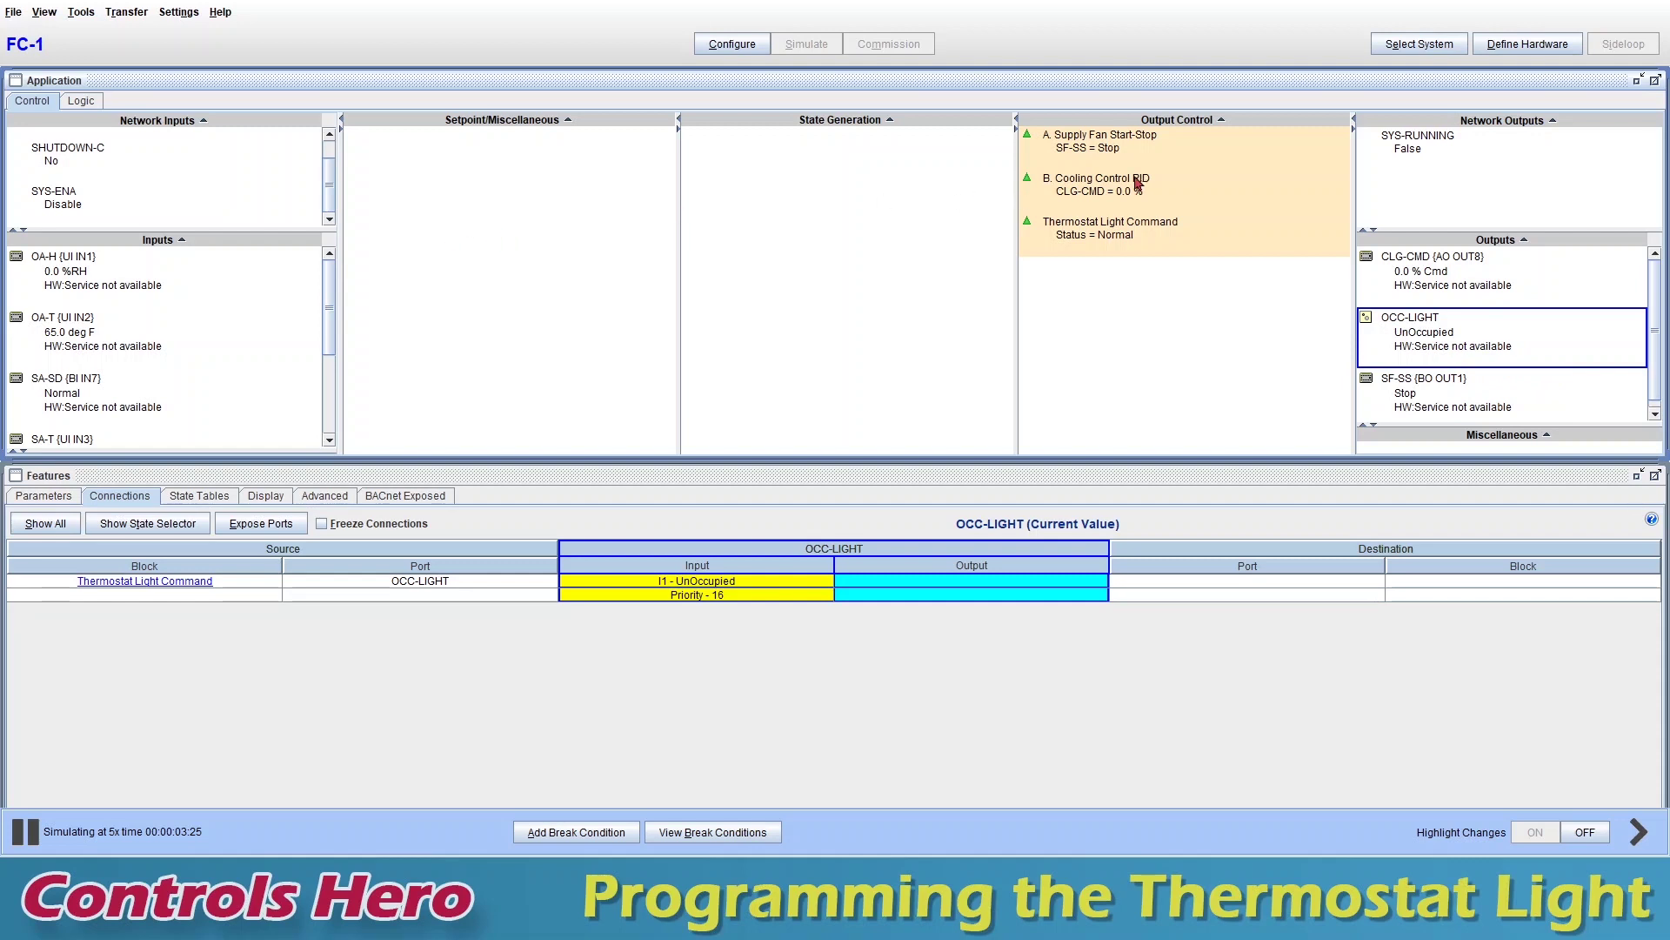
- Send an Enable command to SYS-ENA and confirm OCC-LIGHT now reads Bypass
click(132, 203)
right_click(130, 202)
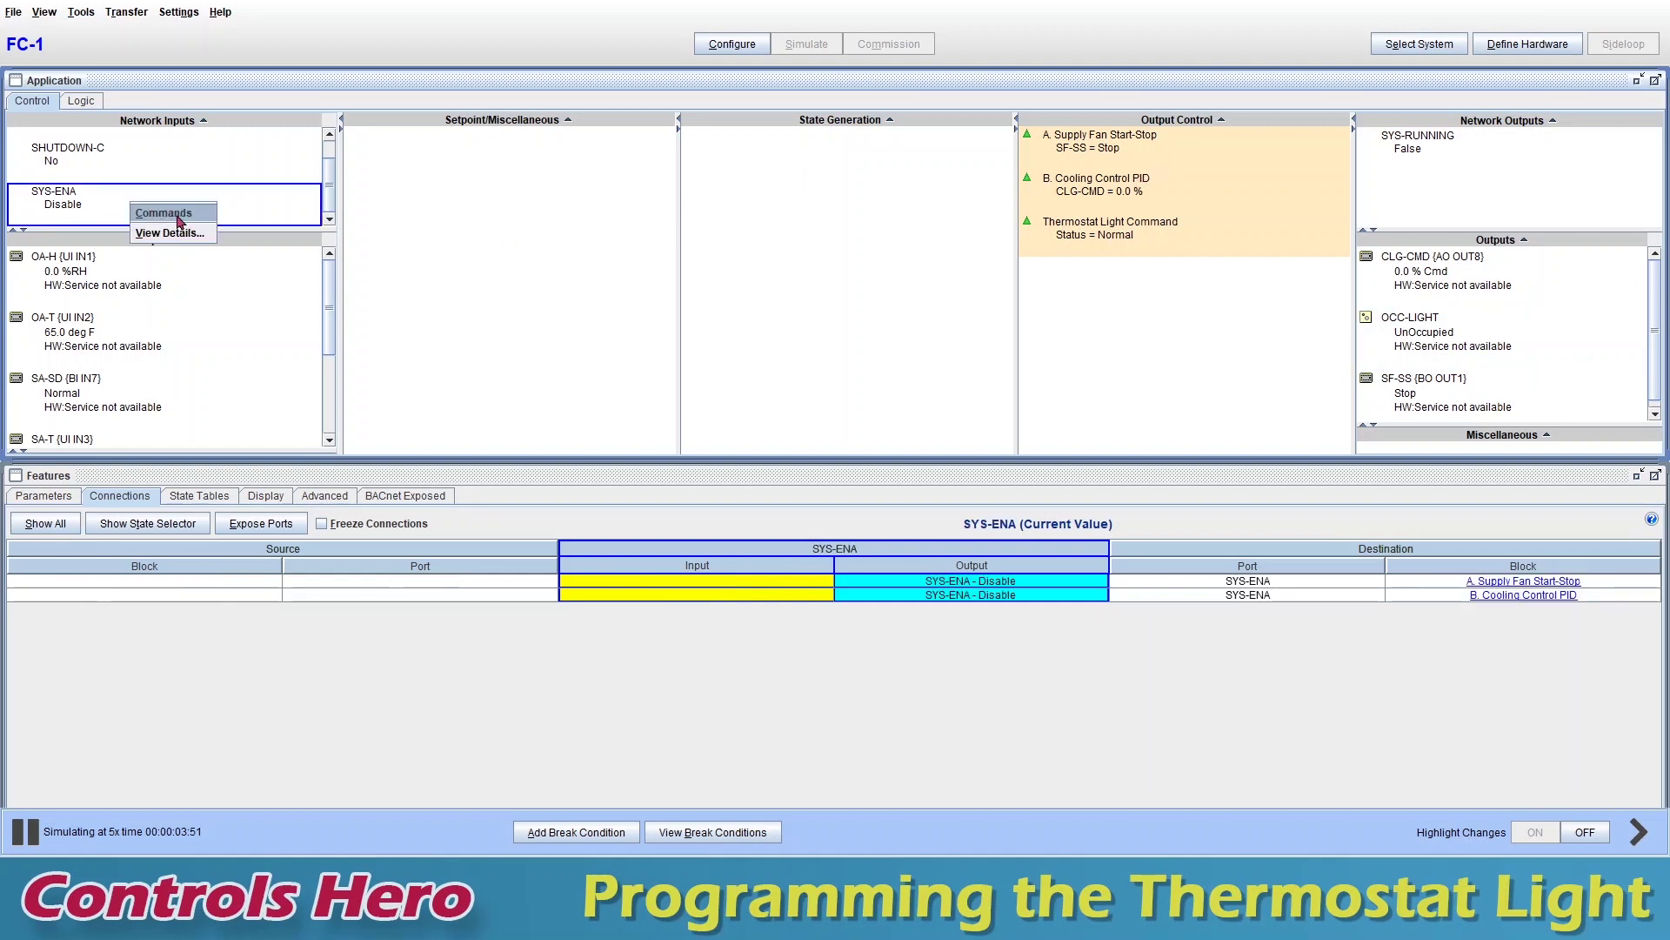
click(174, 213)
click(153, 114)
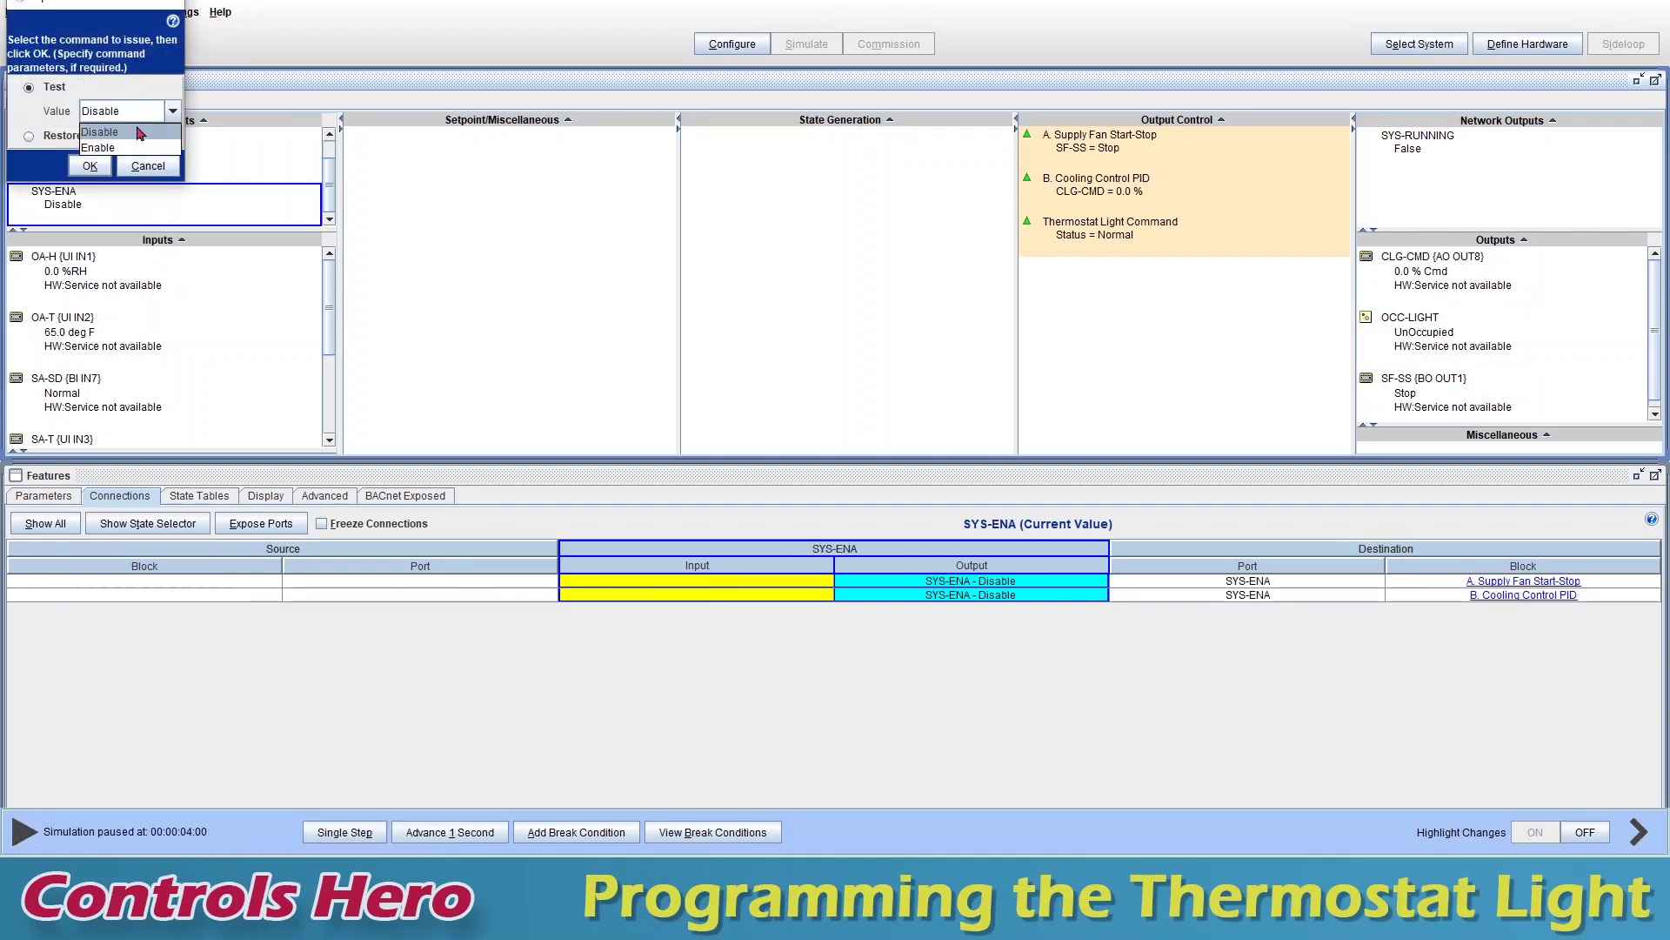
click(120, 147)
click(89, 165)
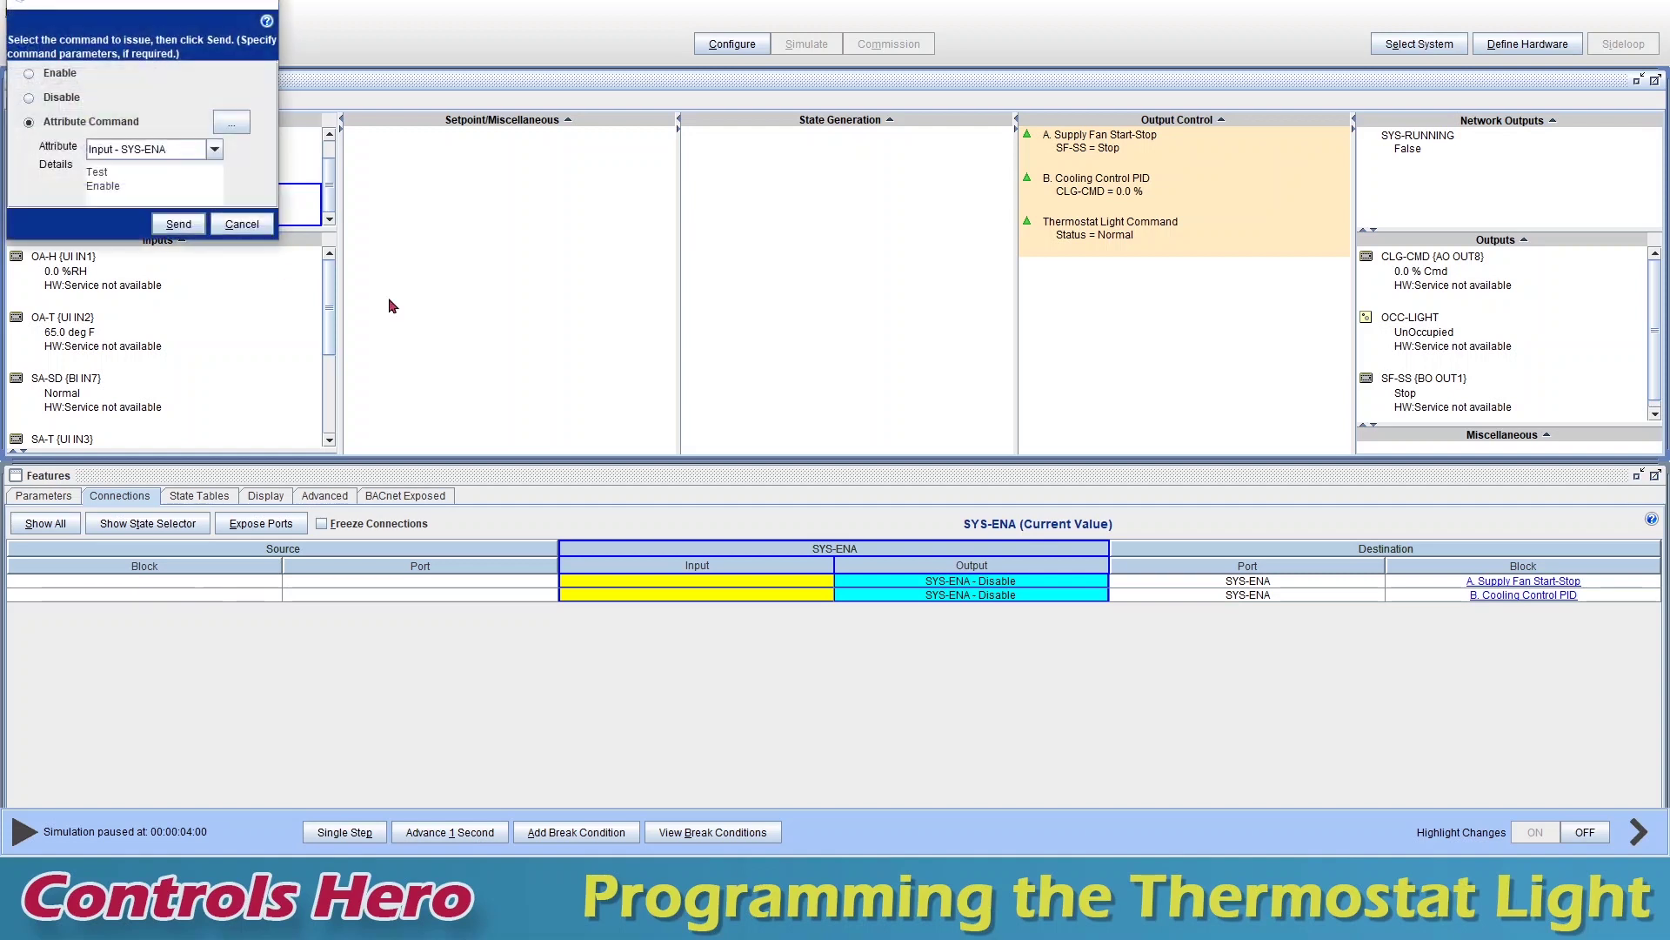
click(178, 219)
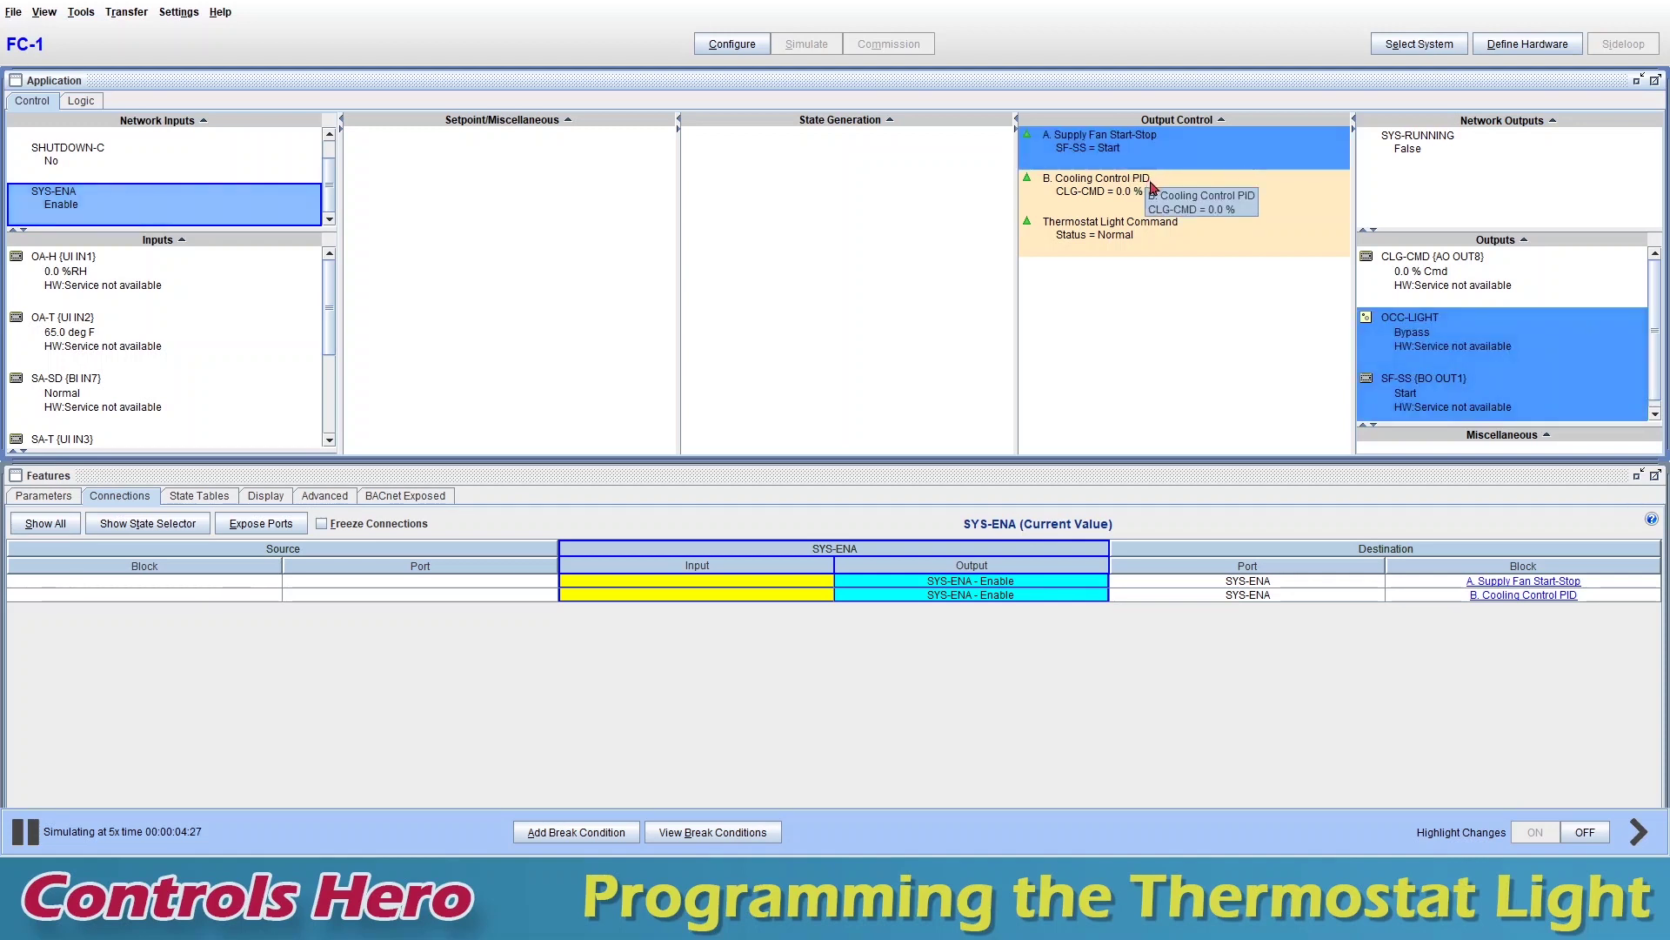
click(1541, 360)
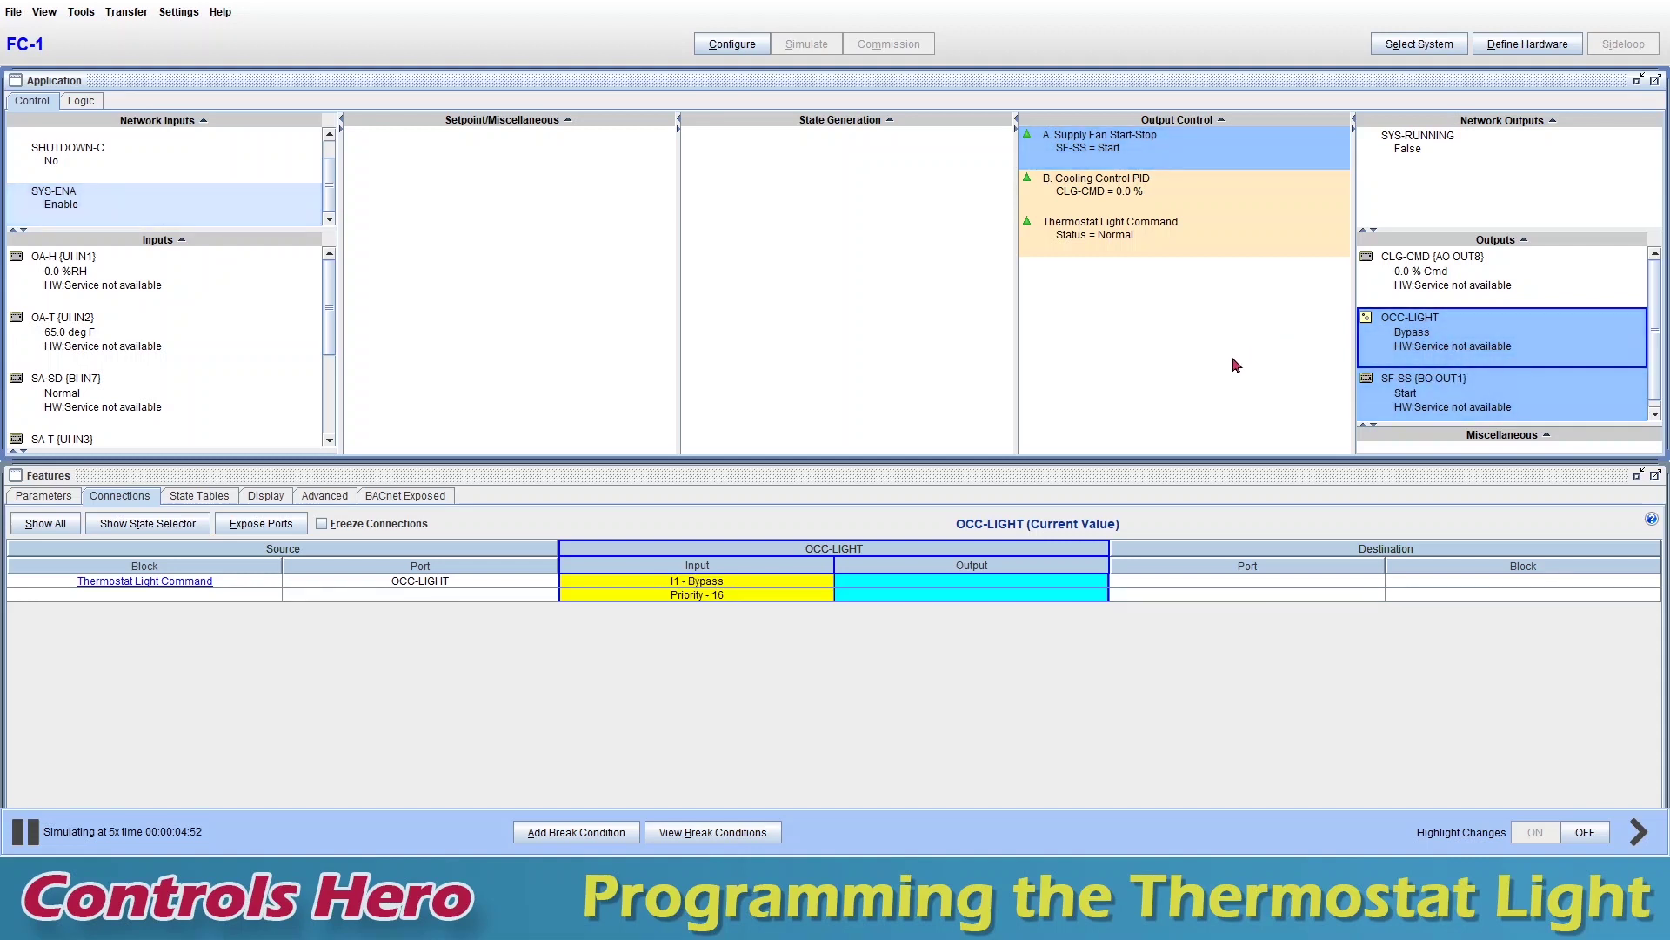
right_click(1129, 233)
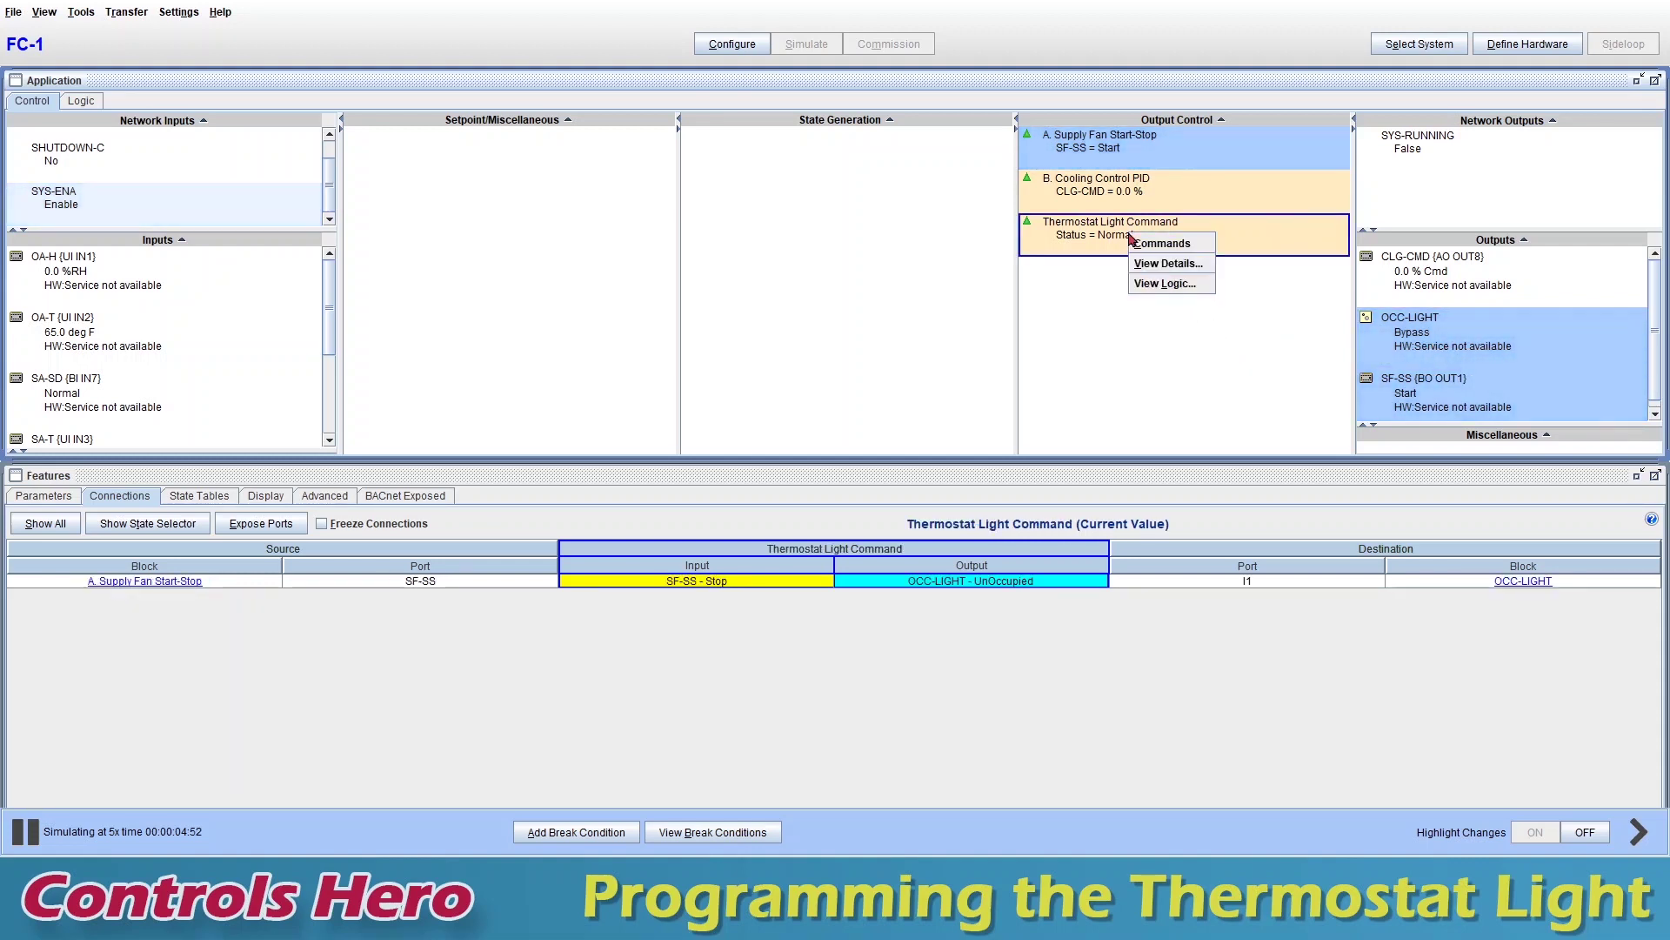
- View the Thermostat Light Command logic and review the Command Hierarchy block's Stop→UnOccupied, Start→Bypass details
click(1168, 284)
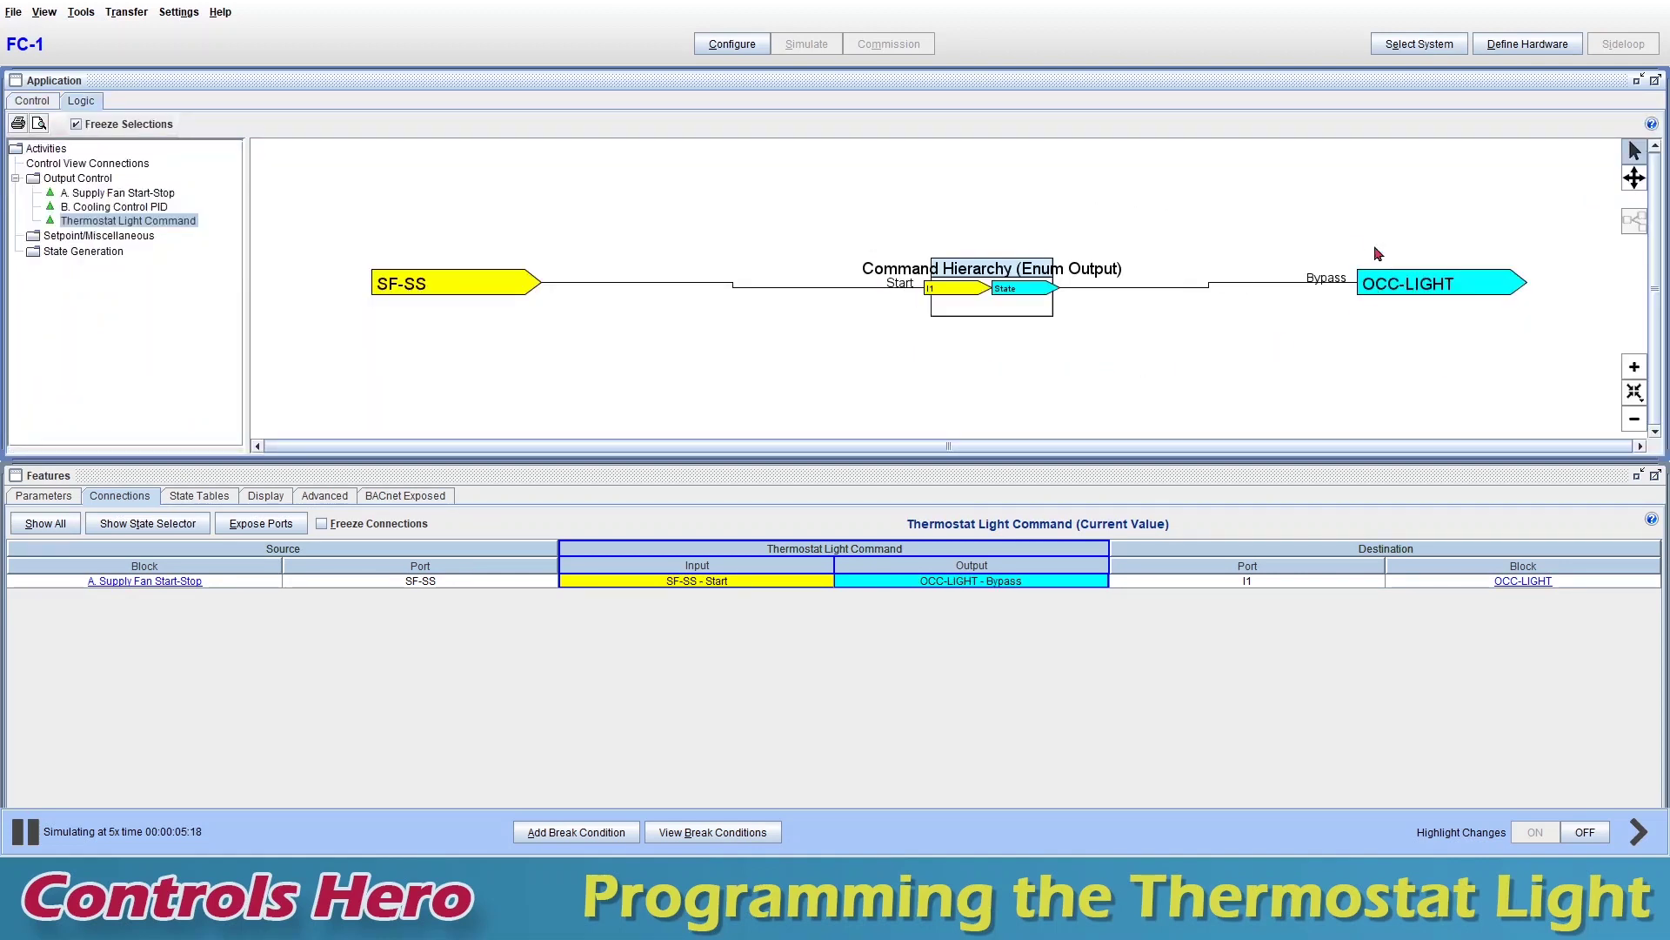
double_click(971, 294)
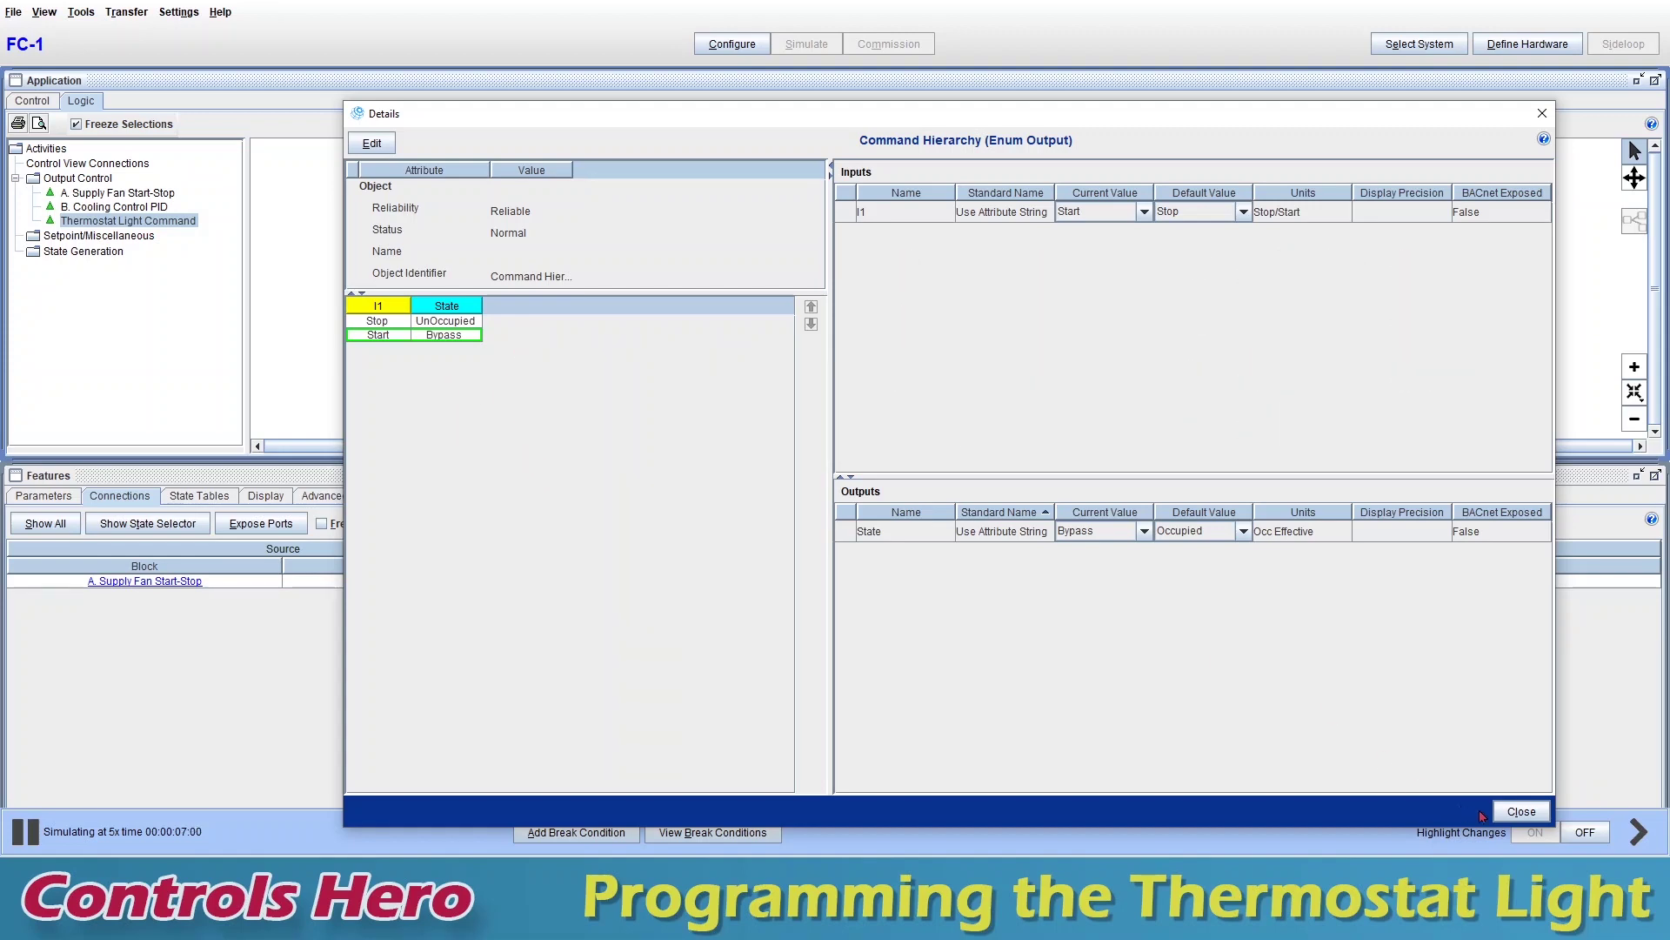
click(1528, 811)
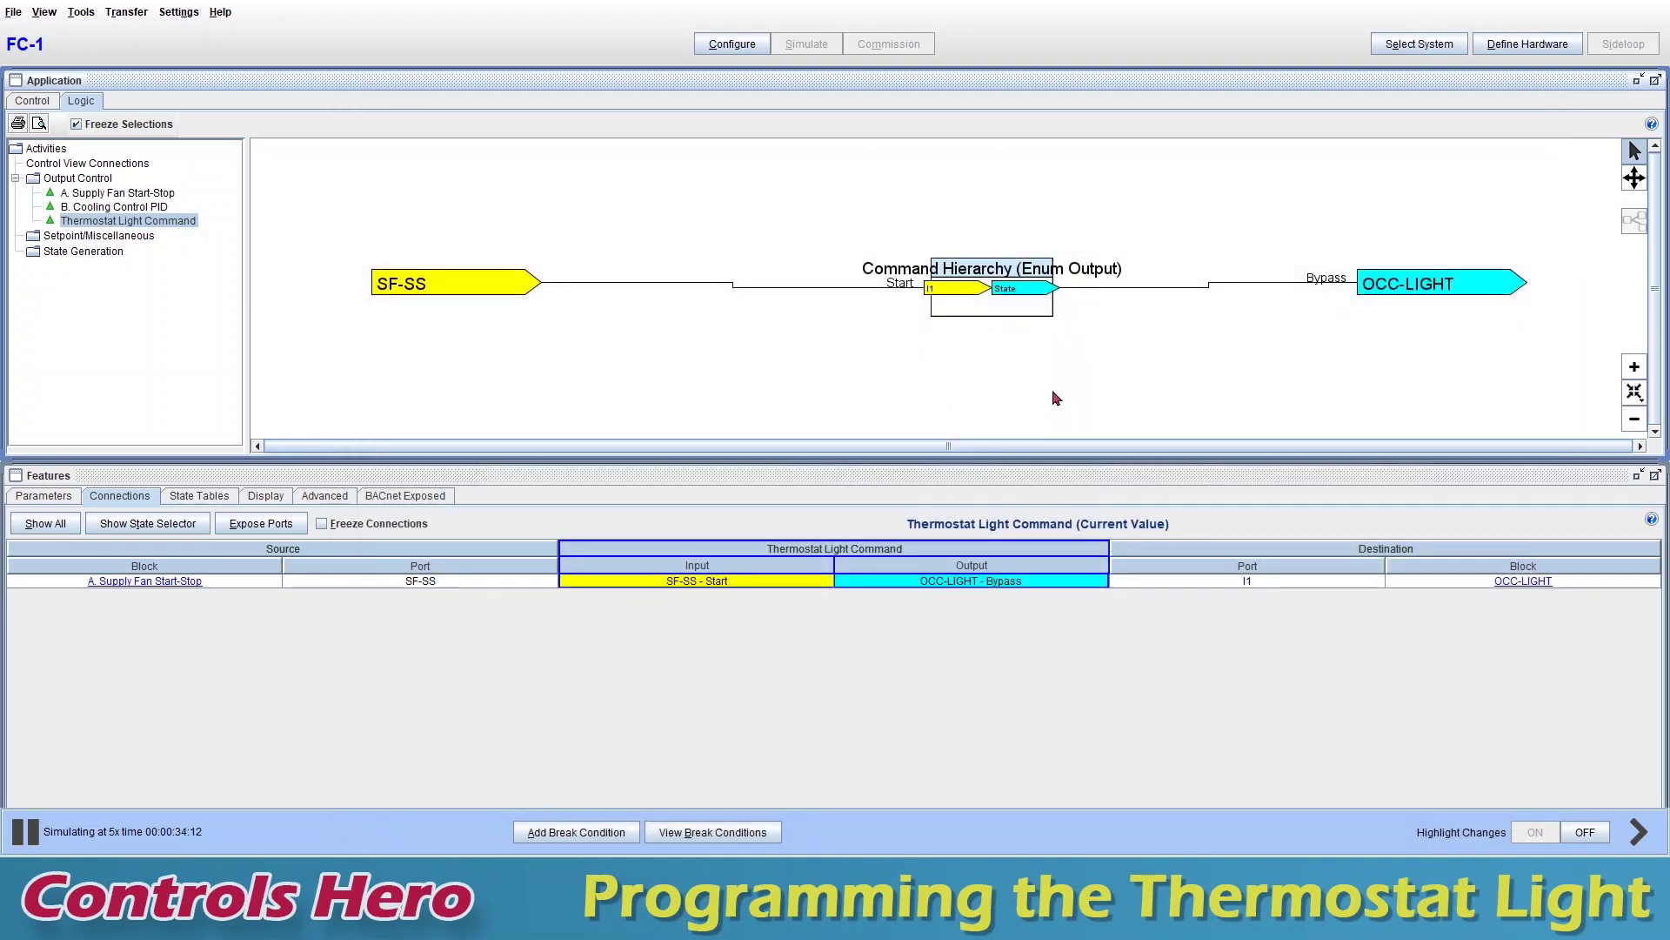